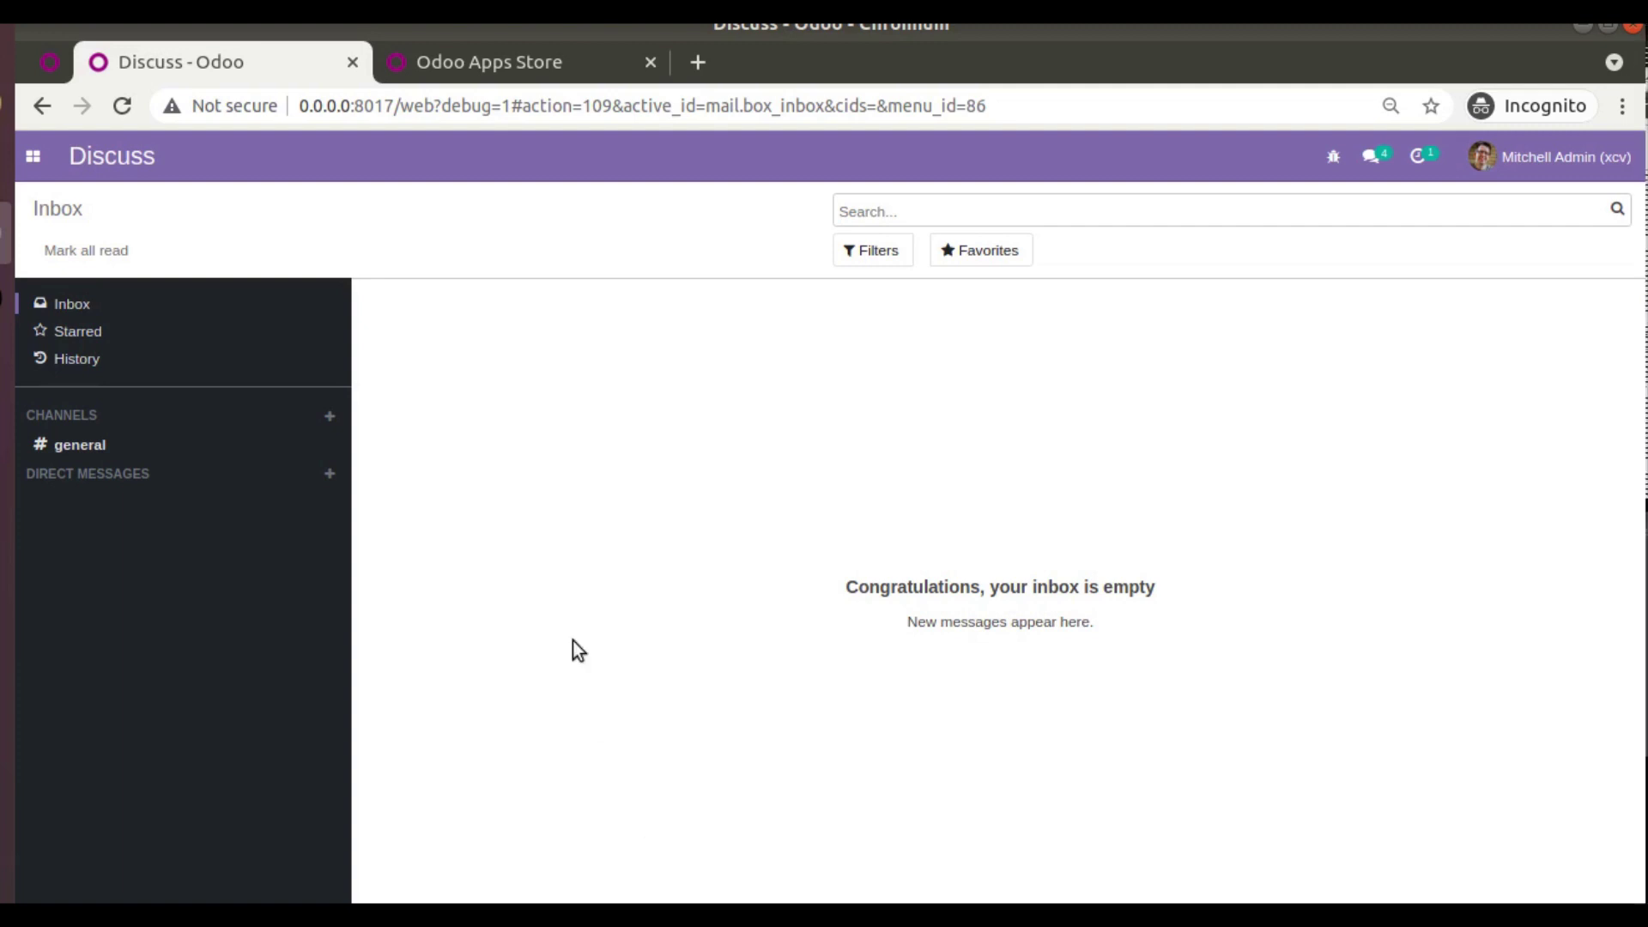
- Pass the 'I'm not a robot' check on the OCA account_reconciliation_widget page, then return to Odoo Discuss
{"action": "left_click", "coordinate": [55, 64]}
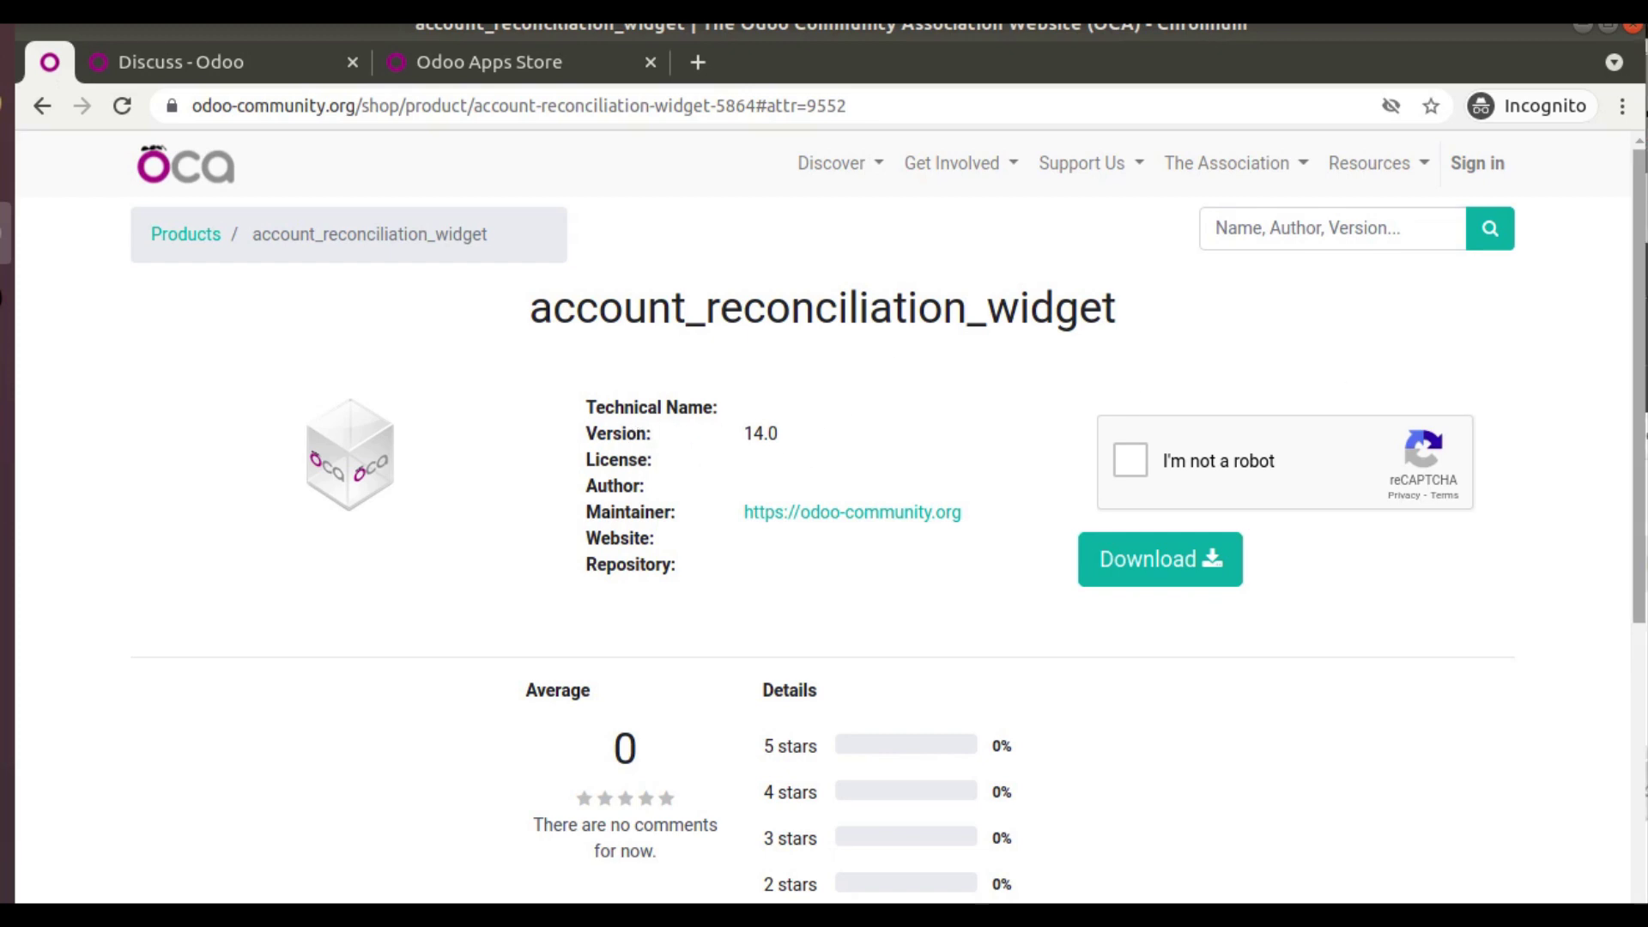
{"action": "scroll", "coordinate": [824, 515], "scroll_direction": "down", "scroll_amount": 5}
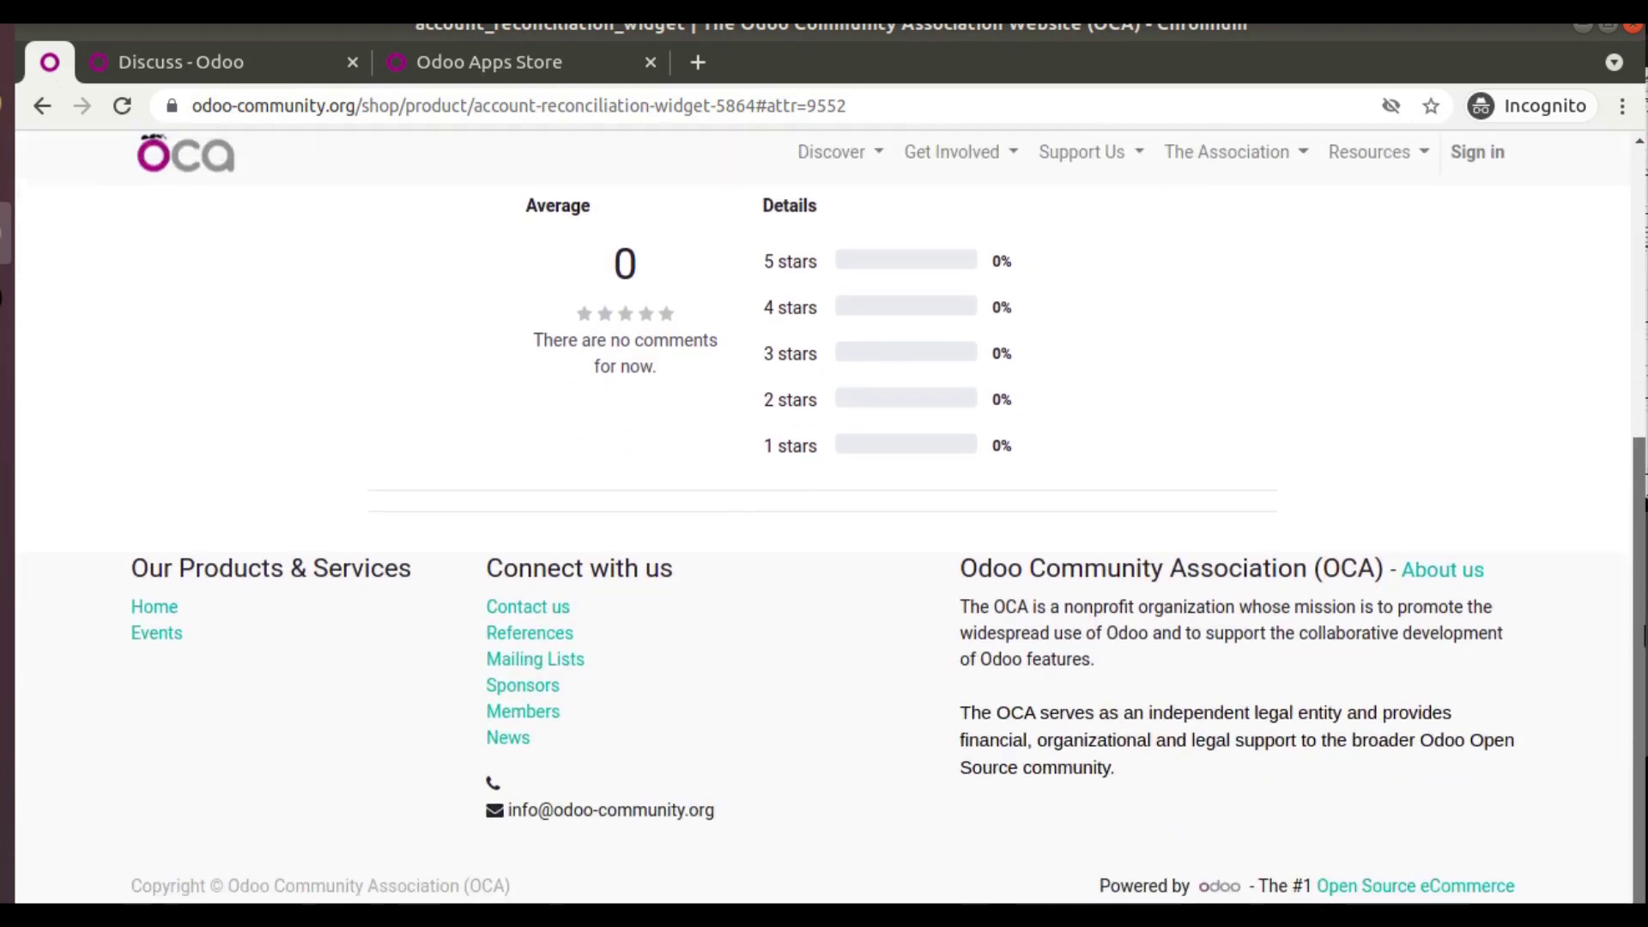
{"action": "scroll", "coordinate": [824, 515], "scroll_direction": "up", "scroll_amount": 5}
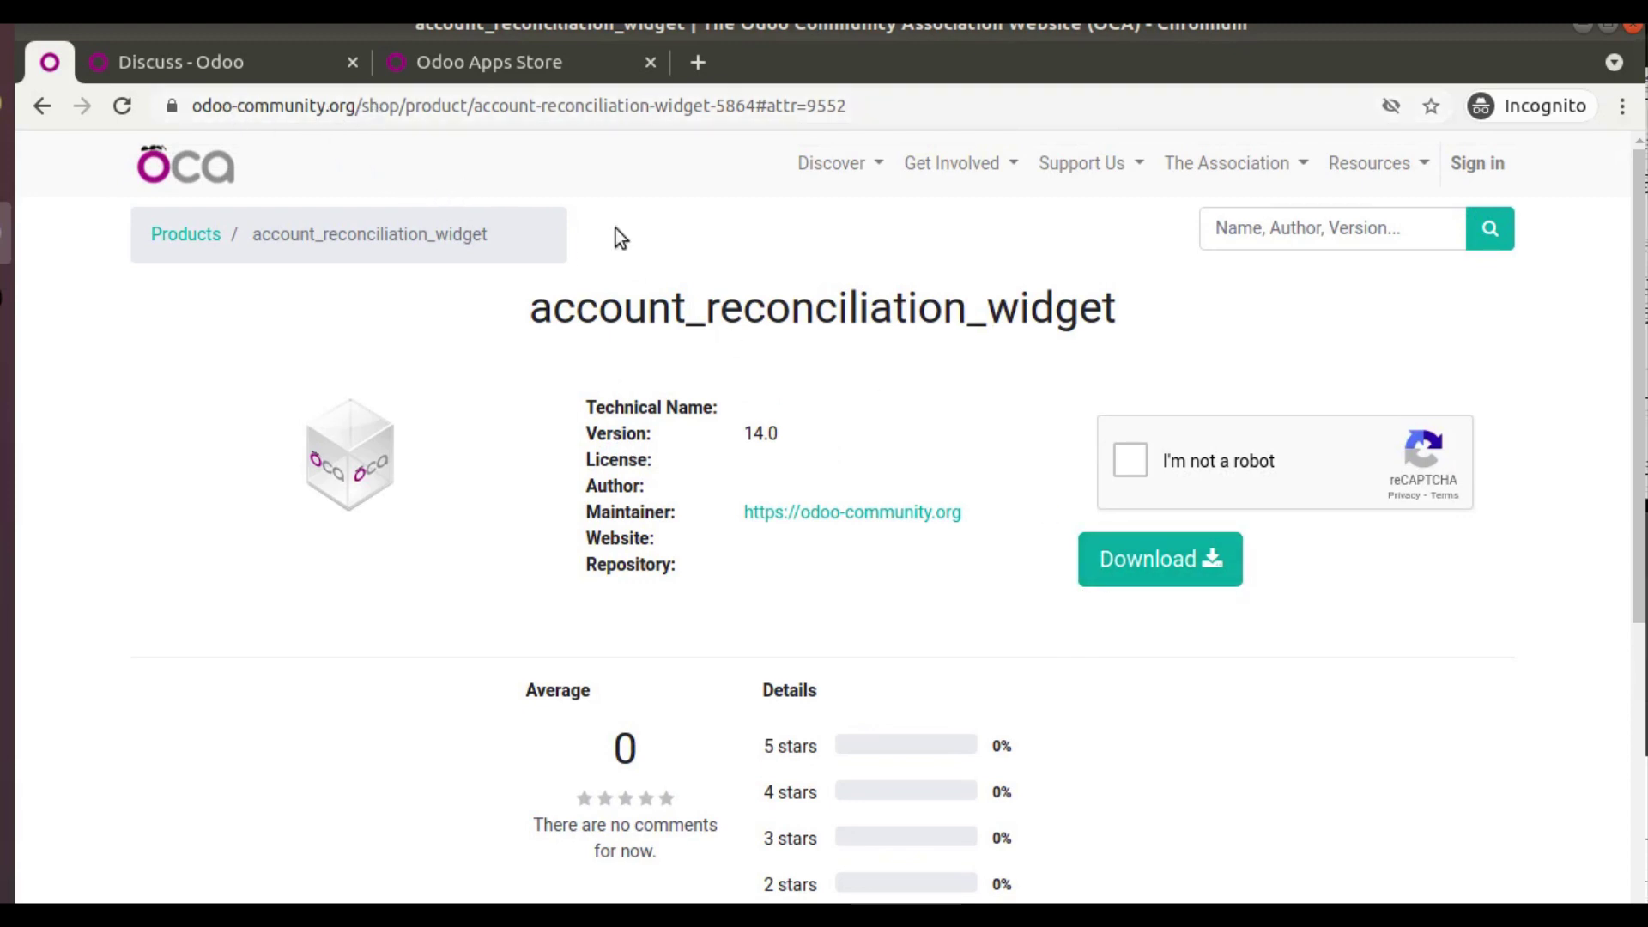
{"action": "left_click", "coordinate": [1150, 563]}
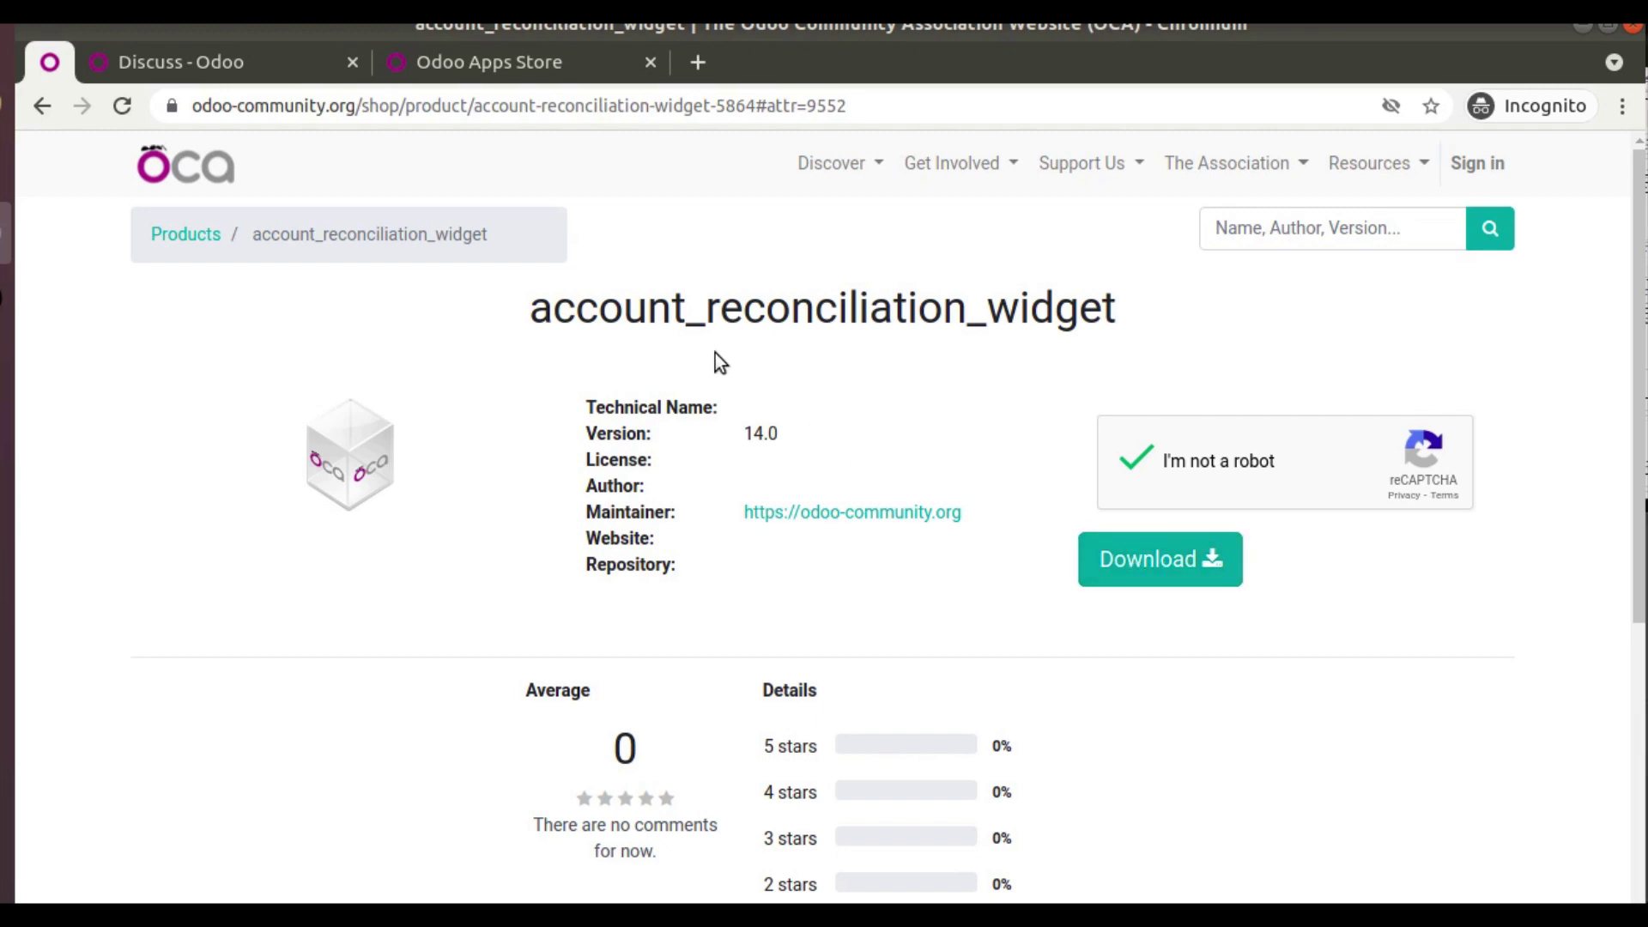
{"action": "left_click", "coordinate": [248, 76]}
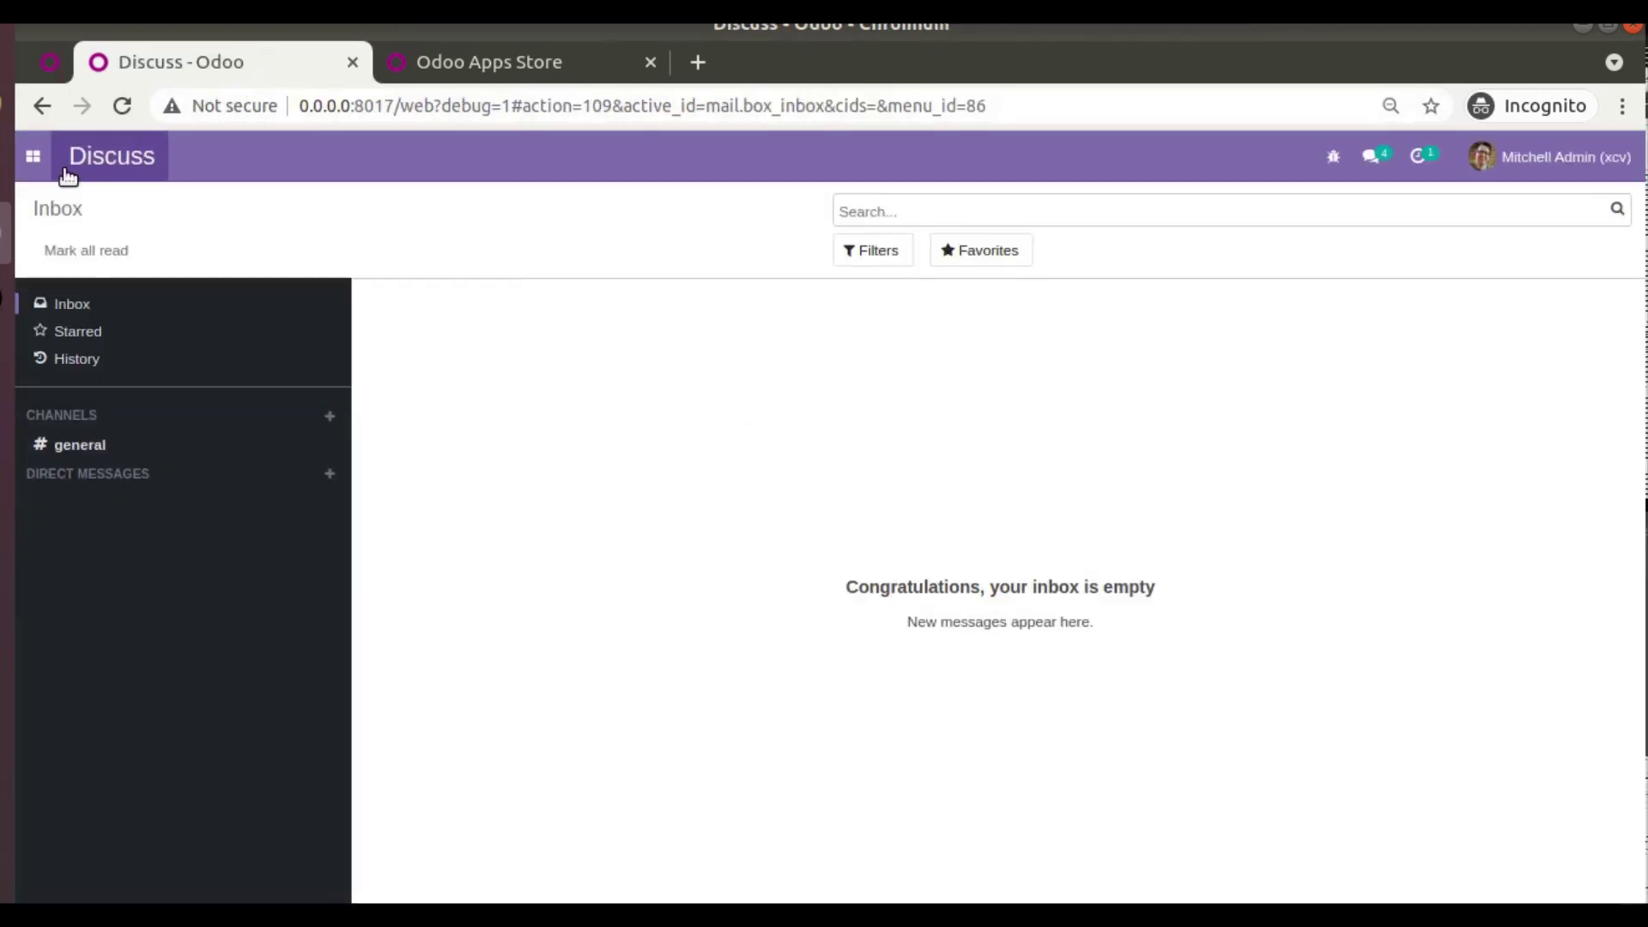
- Search all Odoo modules for 'reconc' with the Apps-only filter removed
{"action": "left_click", "coordinate": [35, 157]}
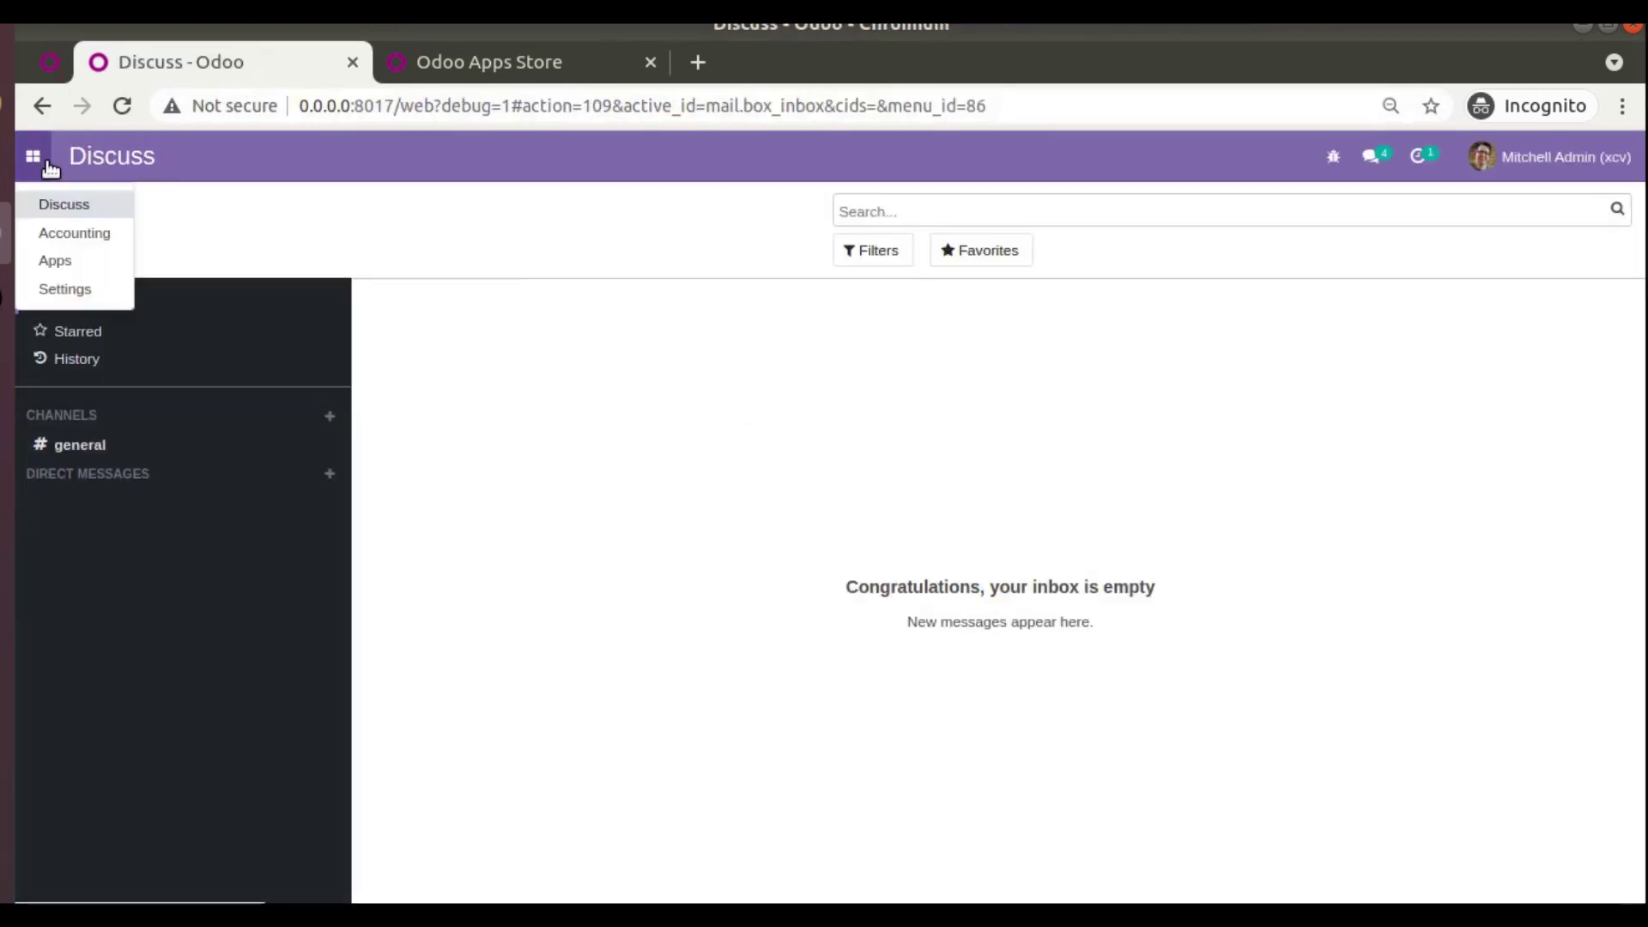
{"action": "left_click", "coordinate": [70, 258]}
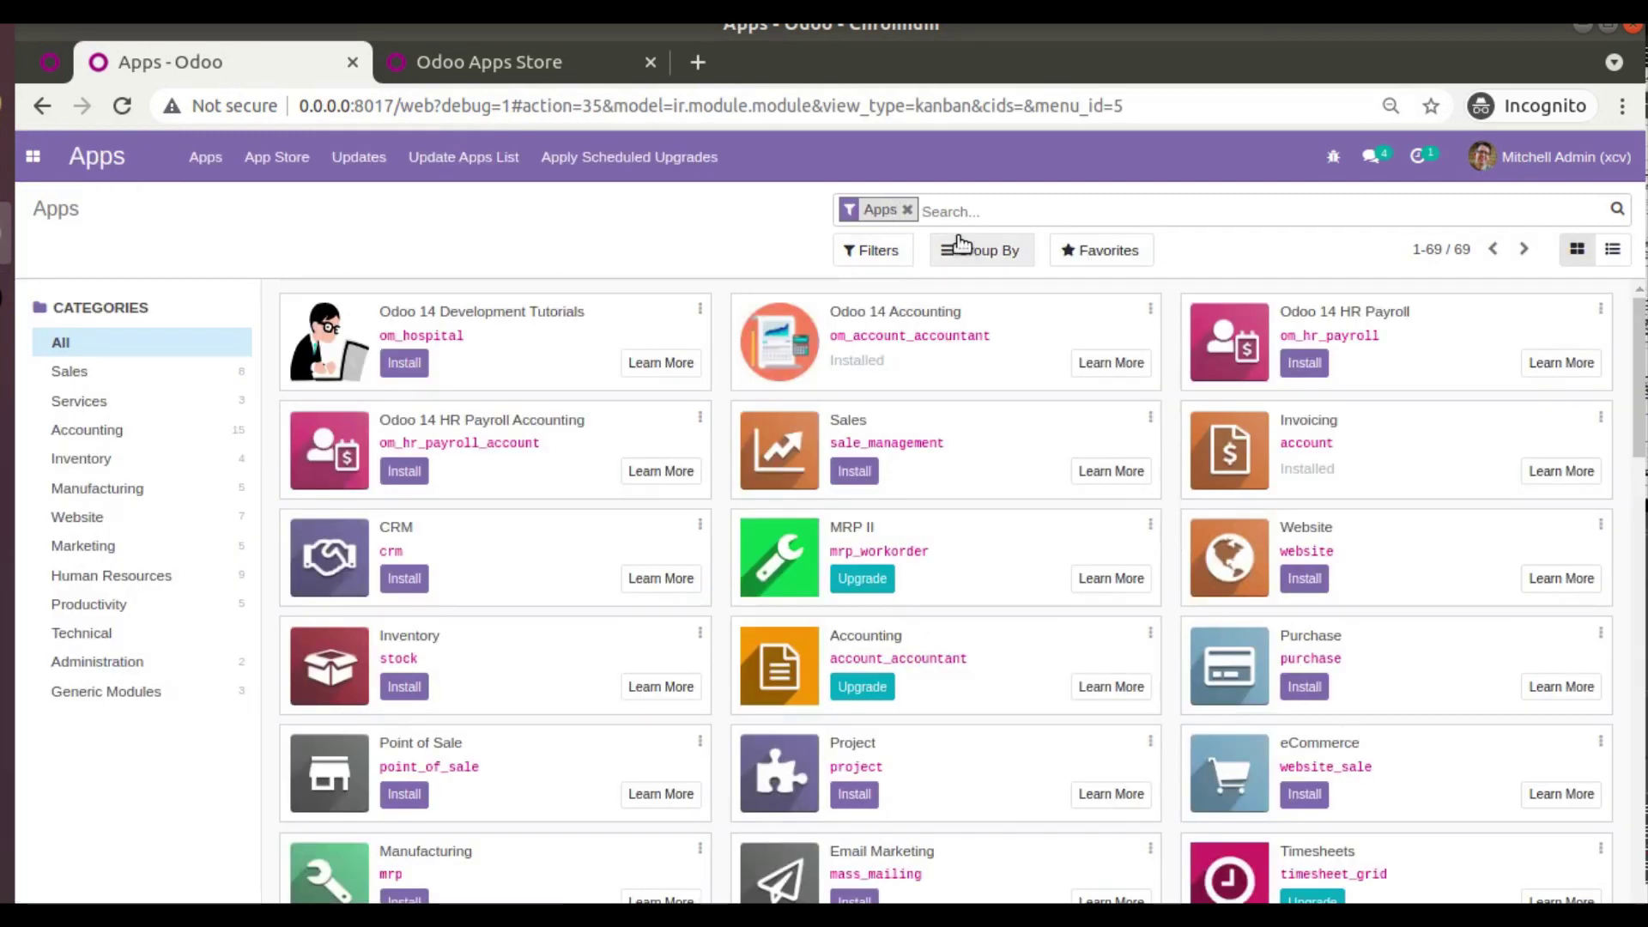
{"action": "type", "text": "reconc"}
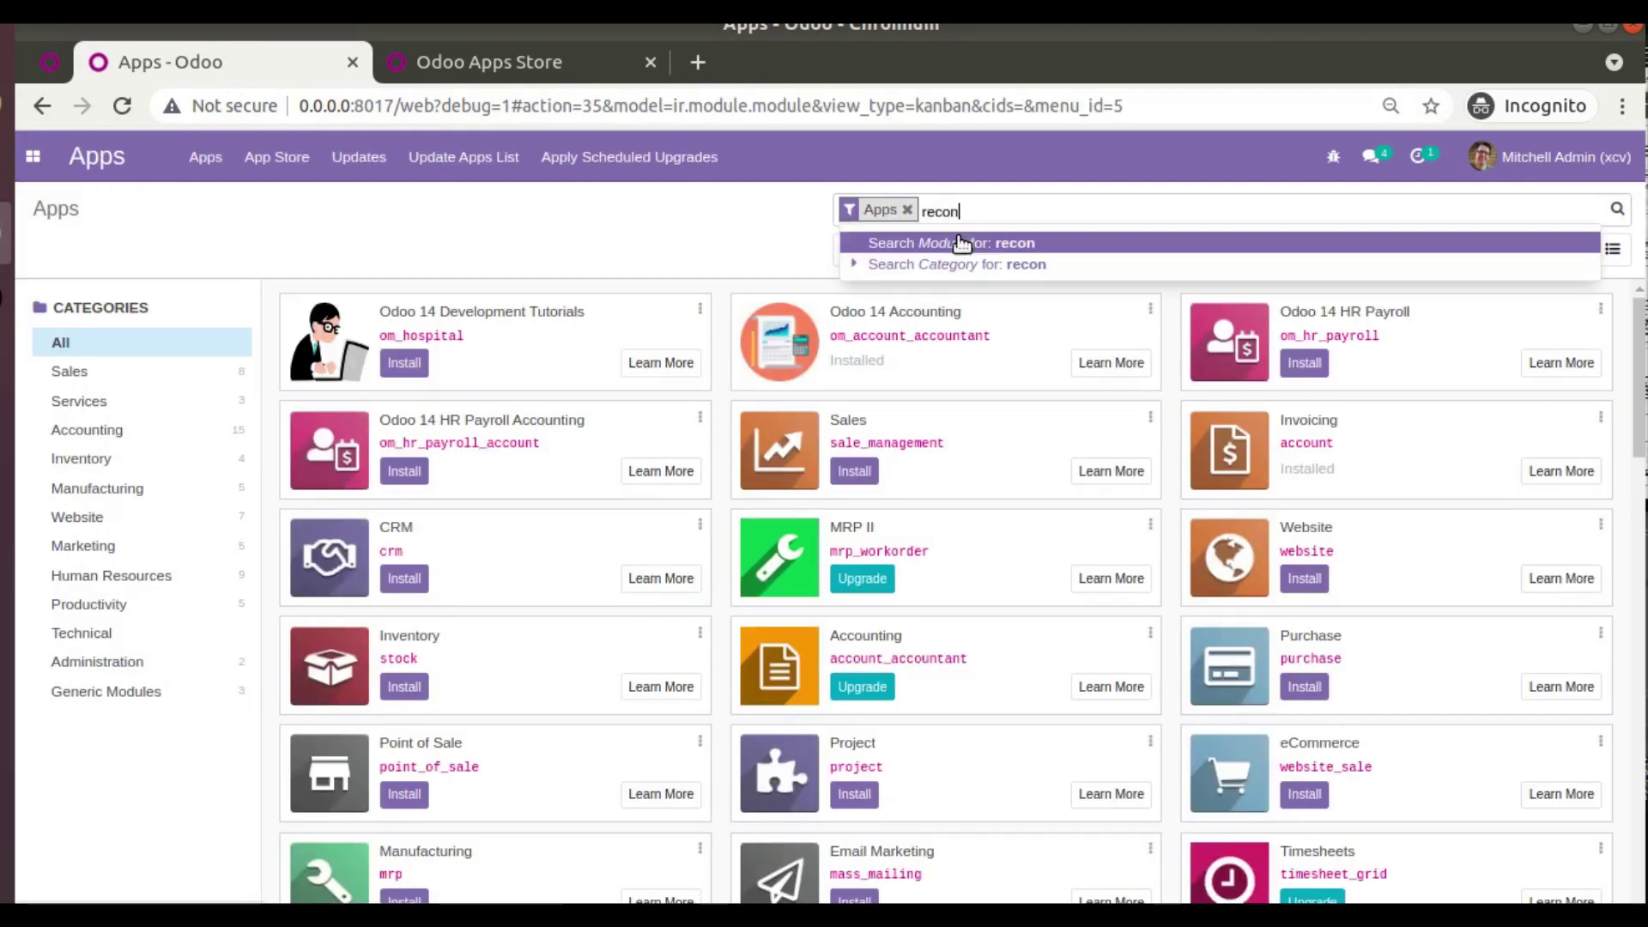
{"action": "left_click", "coordinate": [962, 243]}
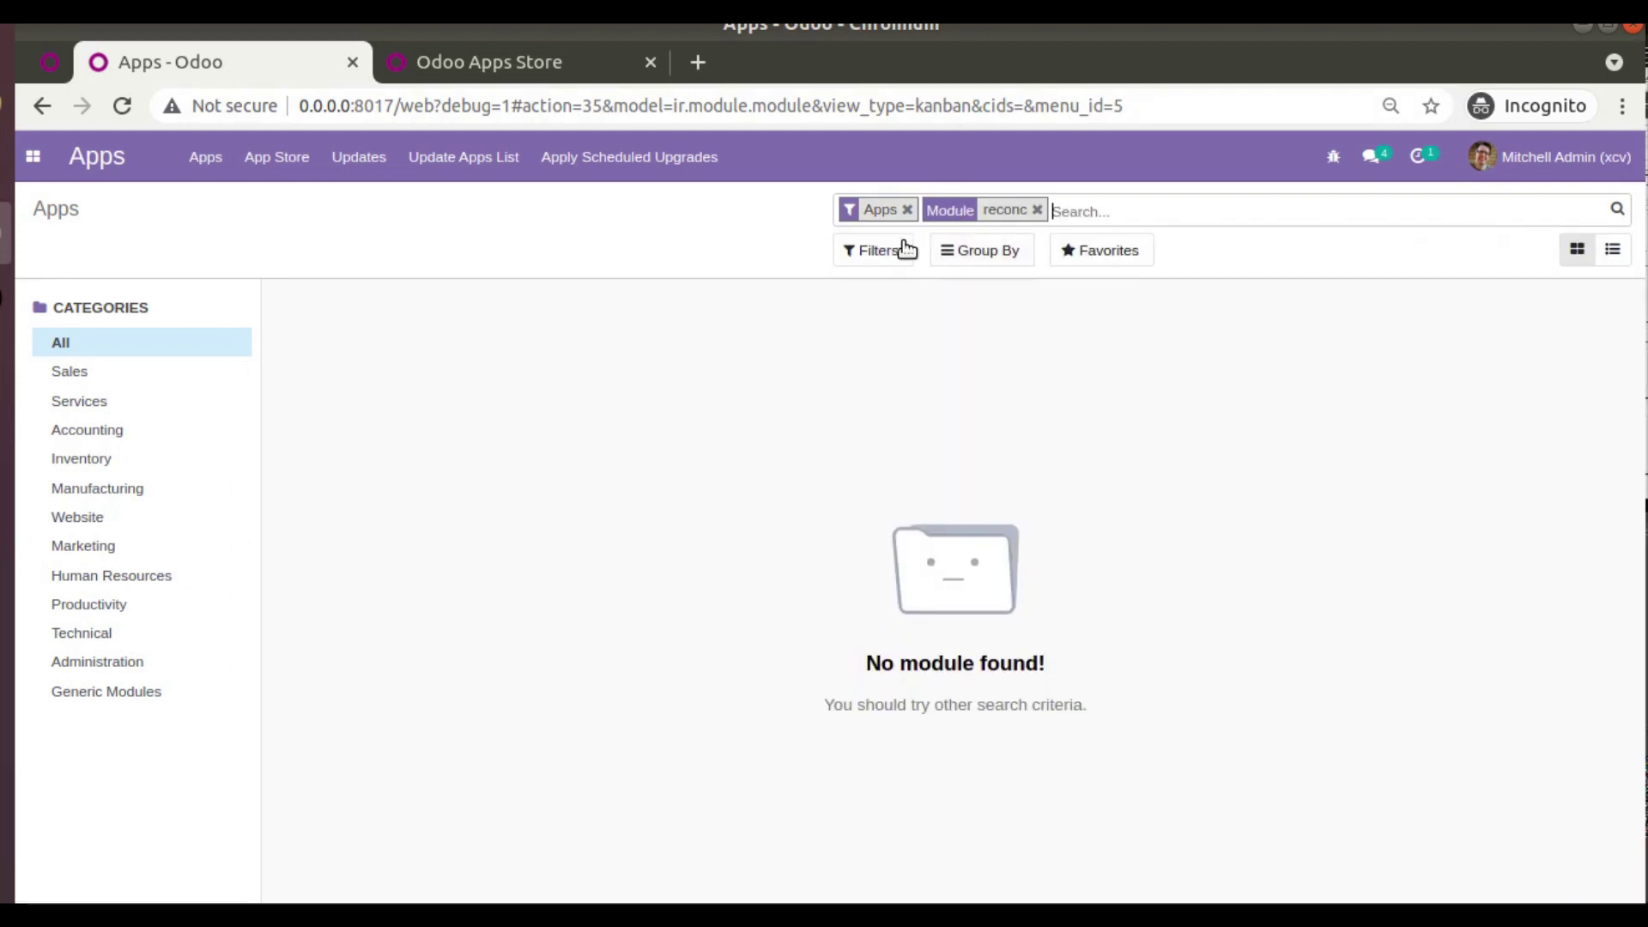
{"action": "left_click", "coordinate": [907, 210]}
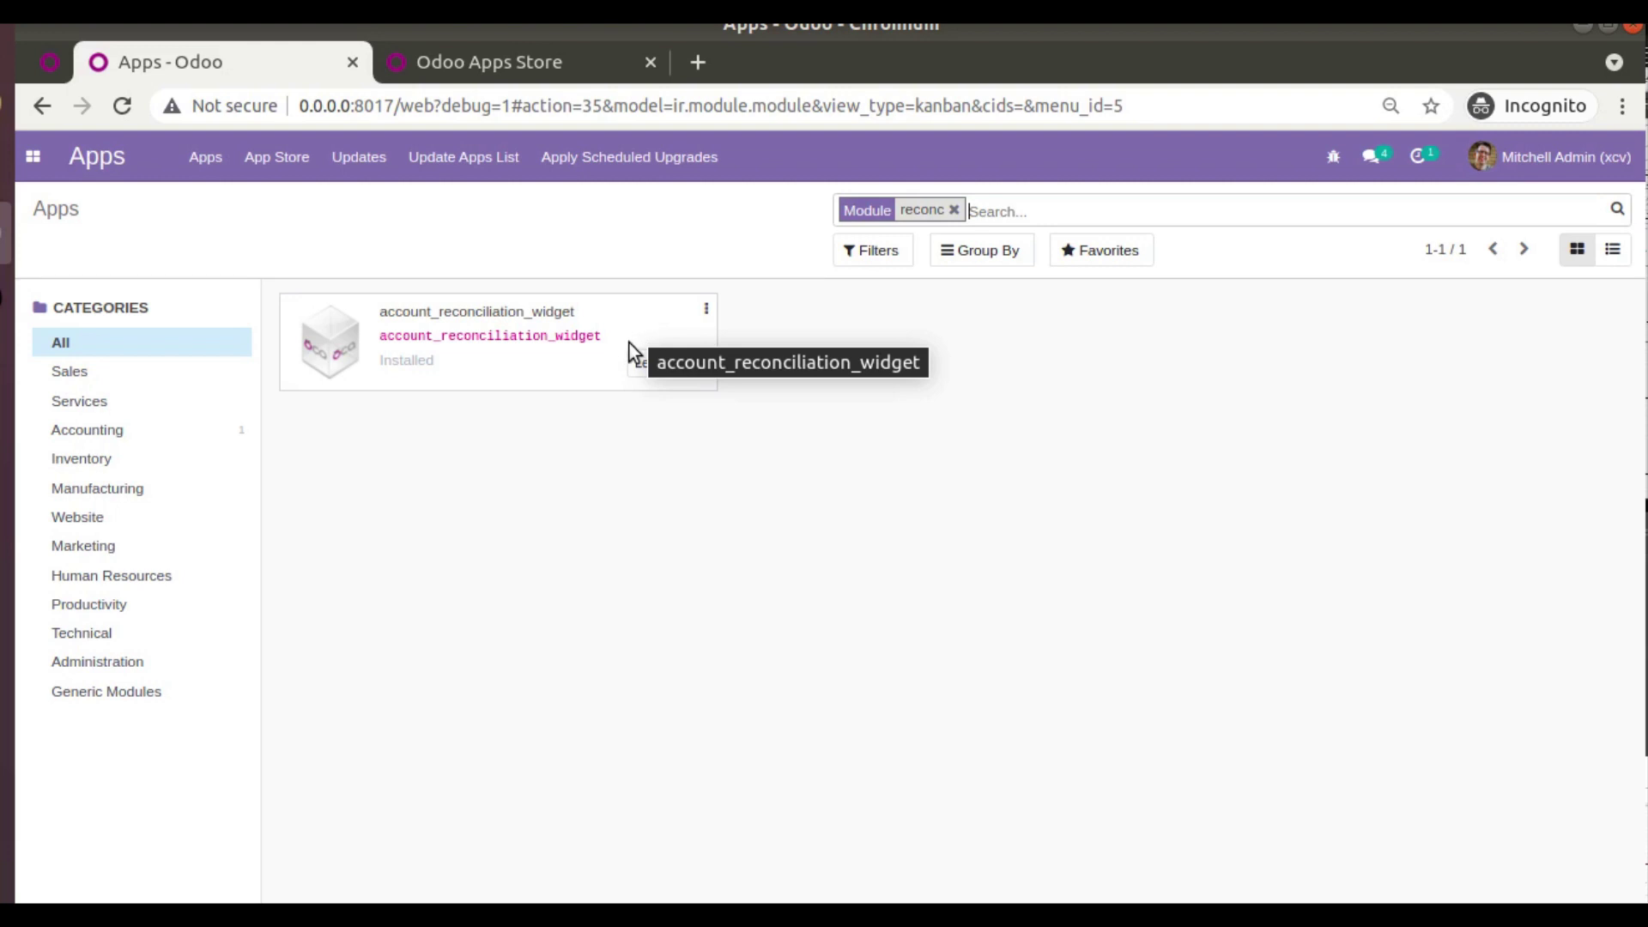
- Check the account_reconciliation_widget module info, then return to the full list of 428 apps
{"action": "left_click", "coordinate": [705, 313]}
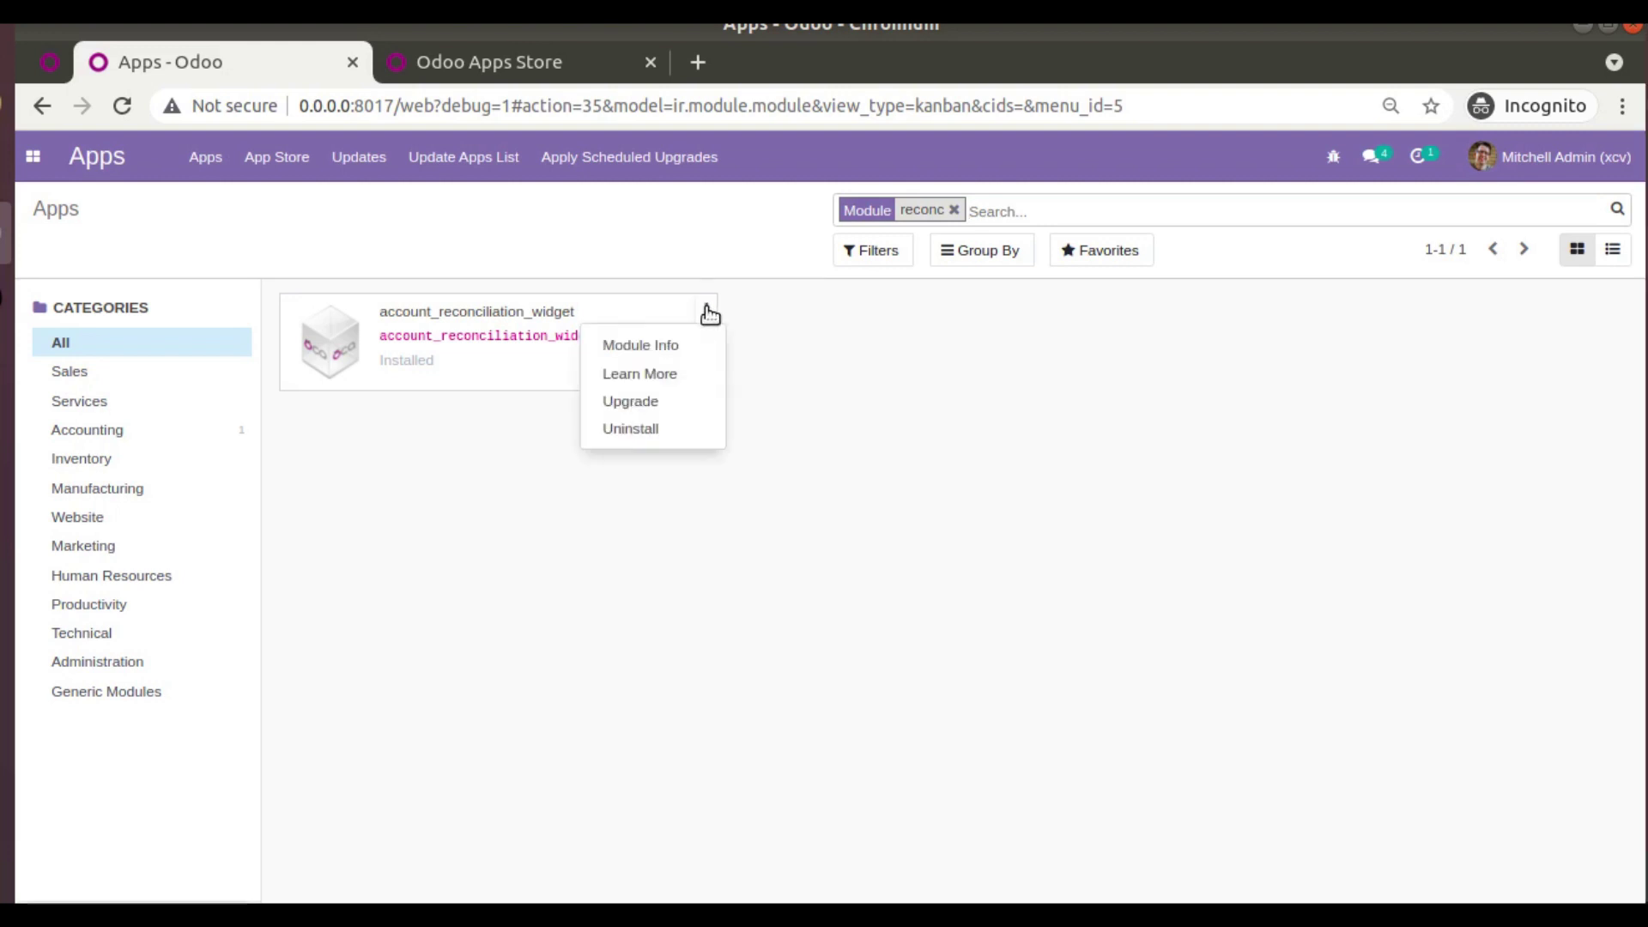
{"action": "left_click", "coordinate": [682, 352]}
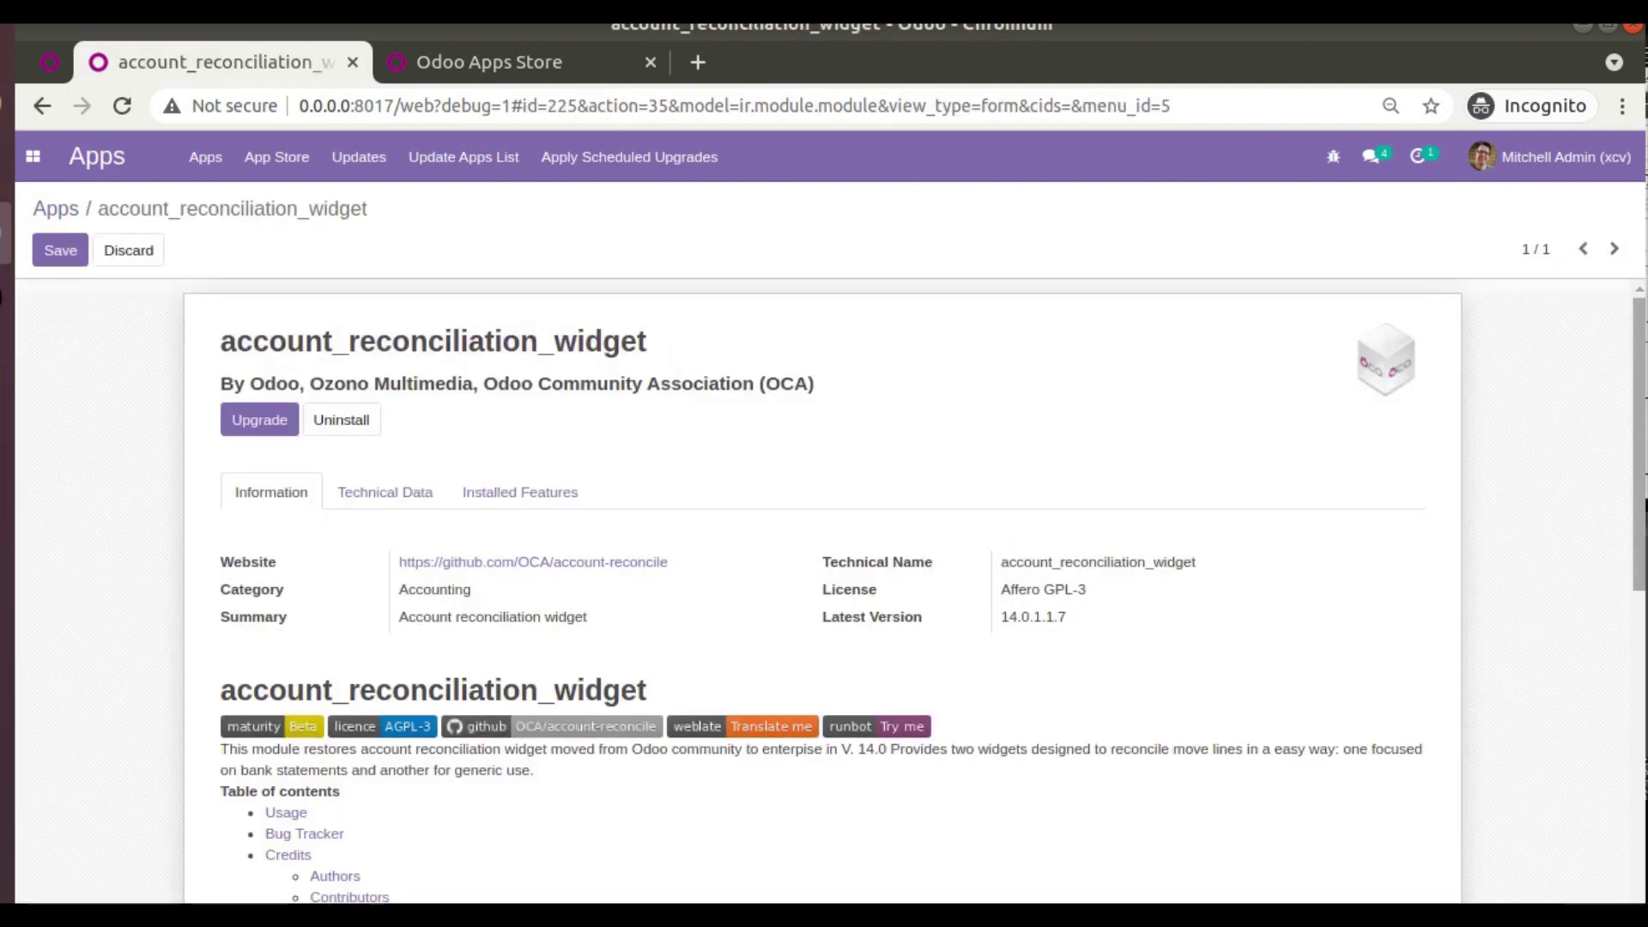
{"action": "scroll", "coordinate": [1635, 599], "scroll_direction": "down", "scroll_amount": 2}
{"action": "scroll", "coordinate": [1635, 598], "scroll_direction": "down", "scroll_amount": 5}
{"action": "scroll", "coordinate": [1584, 391], "scroll_direction": "up", "scroll_amount": 8}
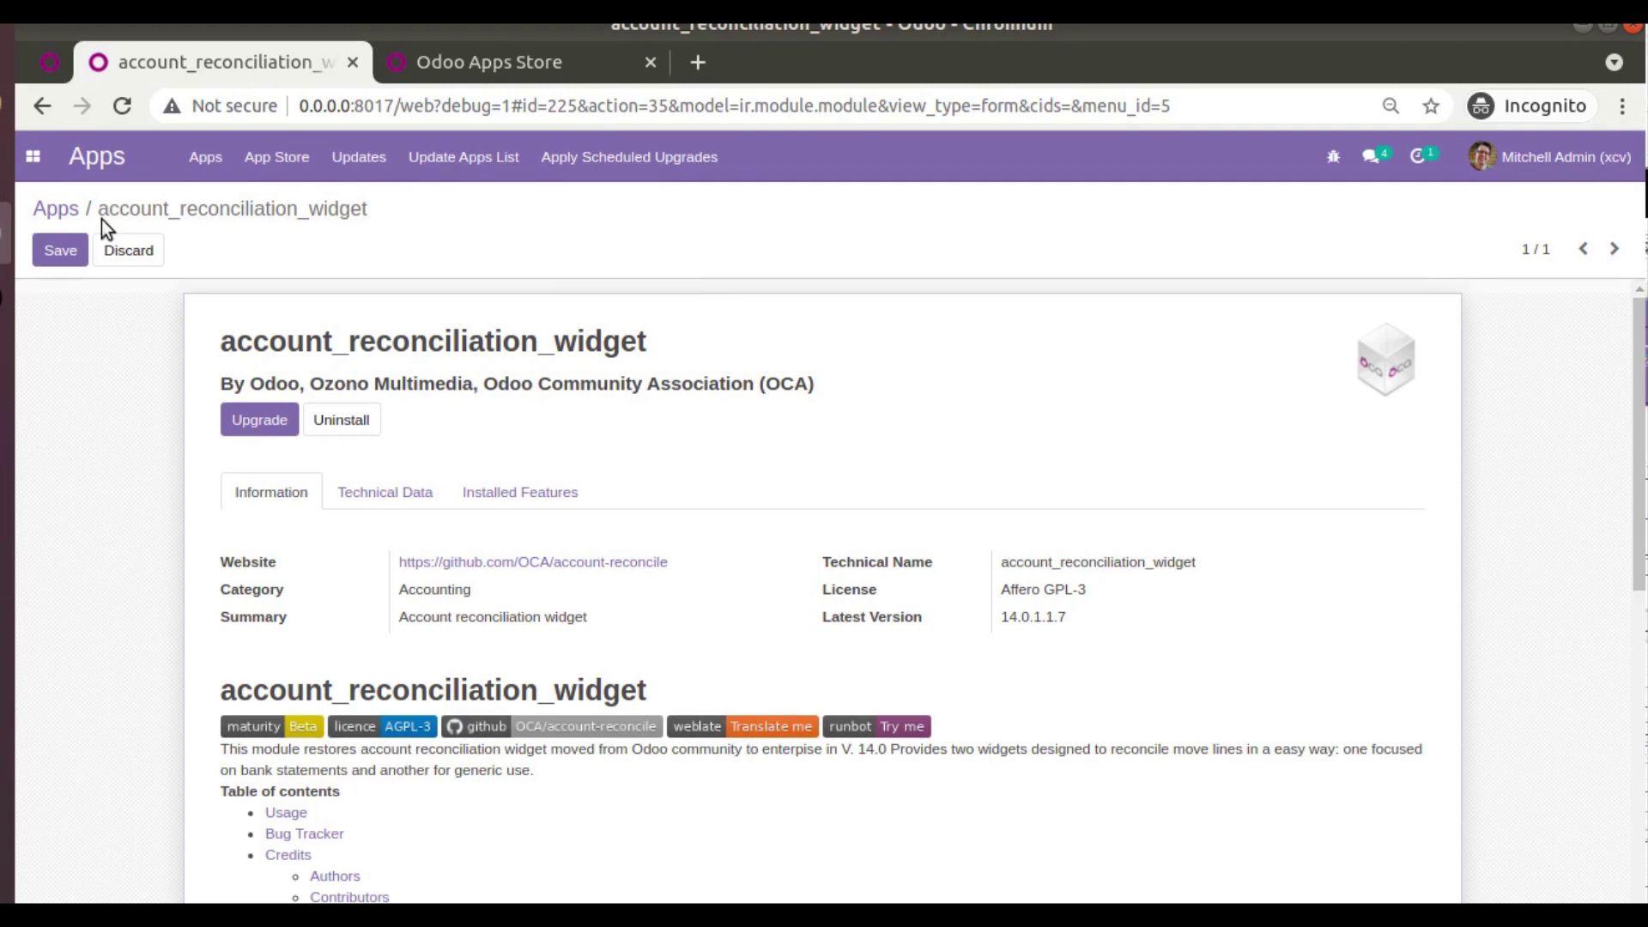
{"action": "left_click", "coordinate": [64, 218]}
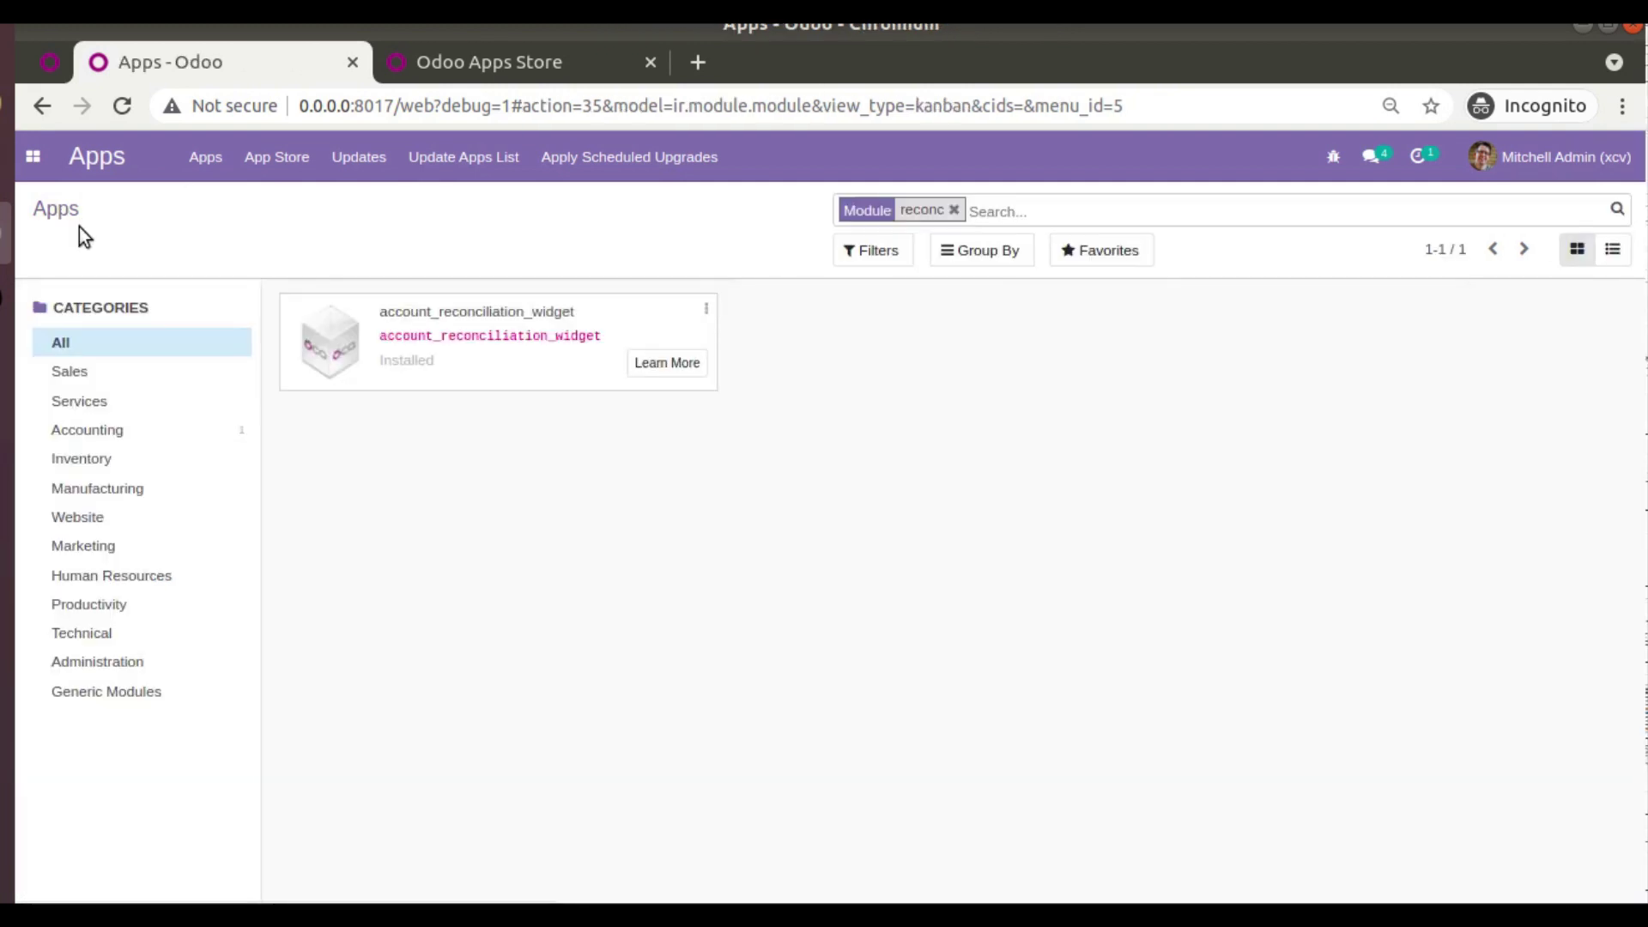
{"action": "left_click", "coordinate": [948, 211]}
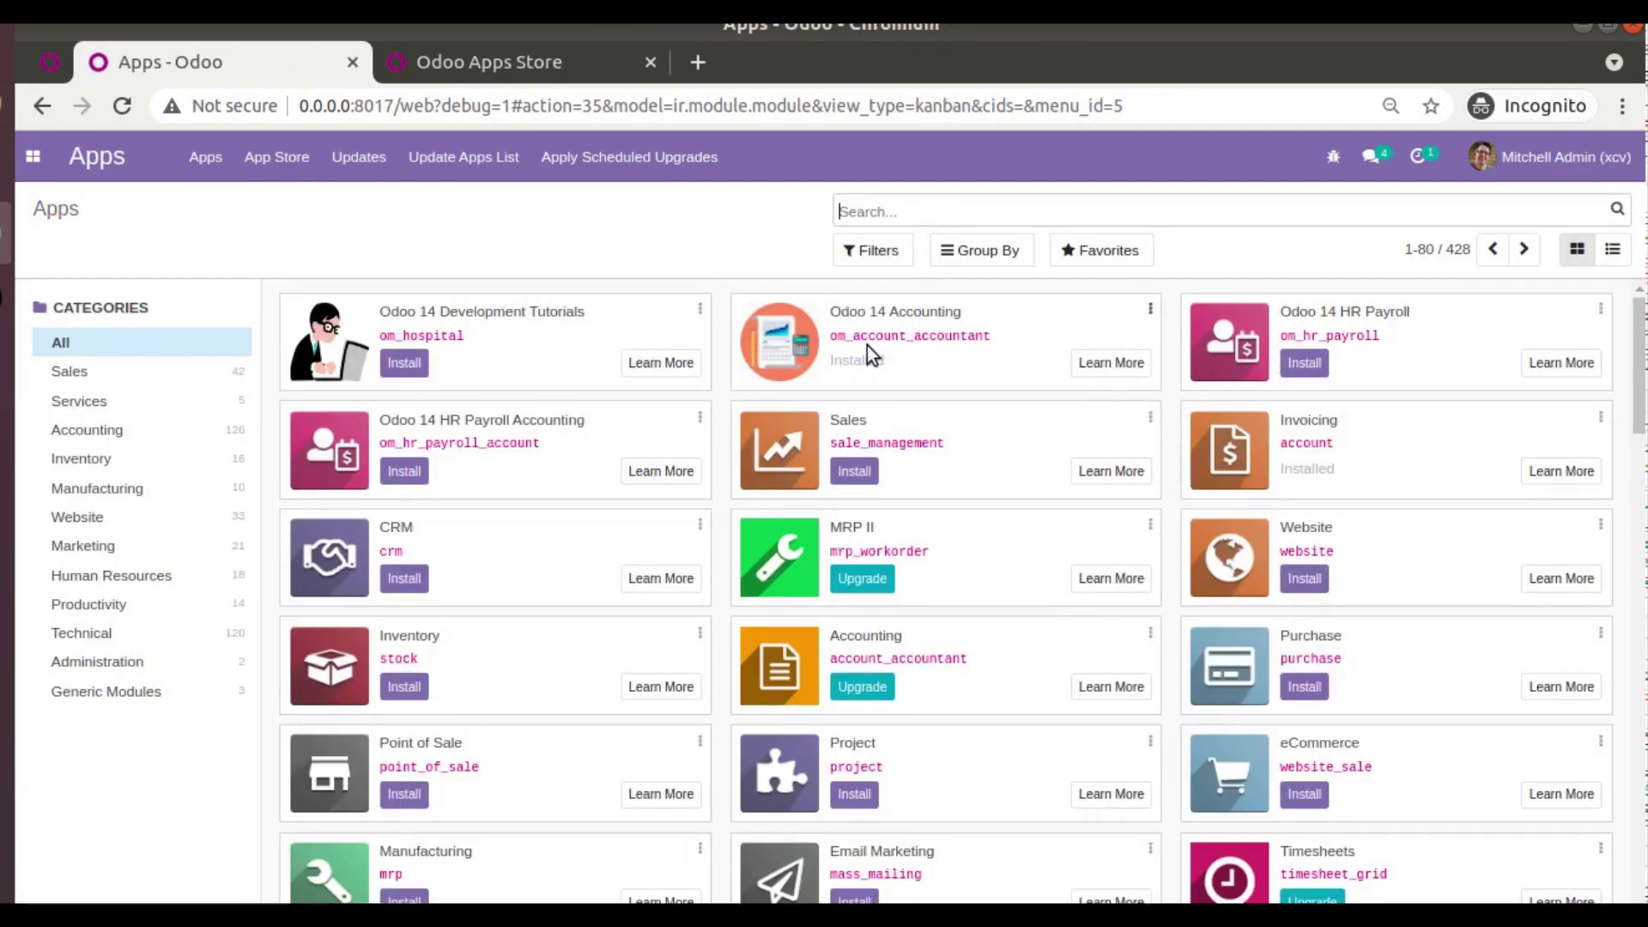
{"action": "left_click", "coordinate": [434, 57]}
- Scroll through the 34 free Odoo Mates apps, led by Odoo 14 Accounting, in the Apps Store
{"action": "scroll", "coordinate": [316, 367], "scroll_direction": "down", "scroll_amount": 2}
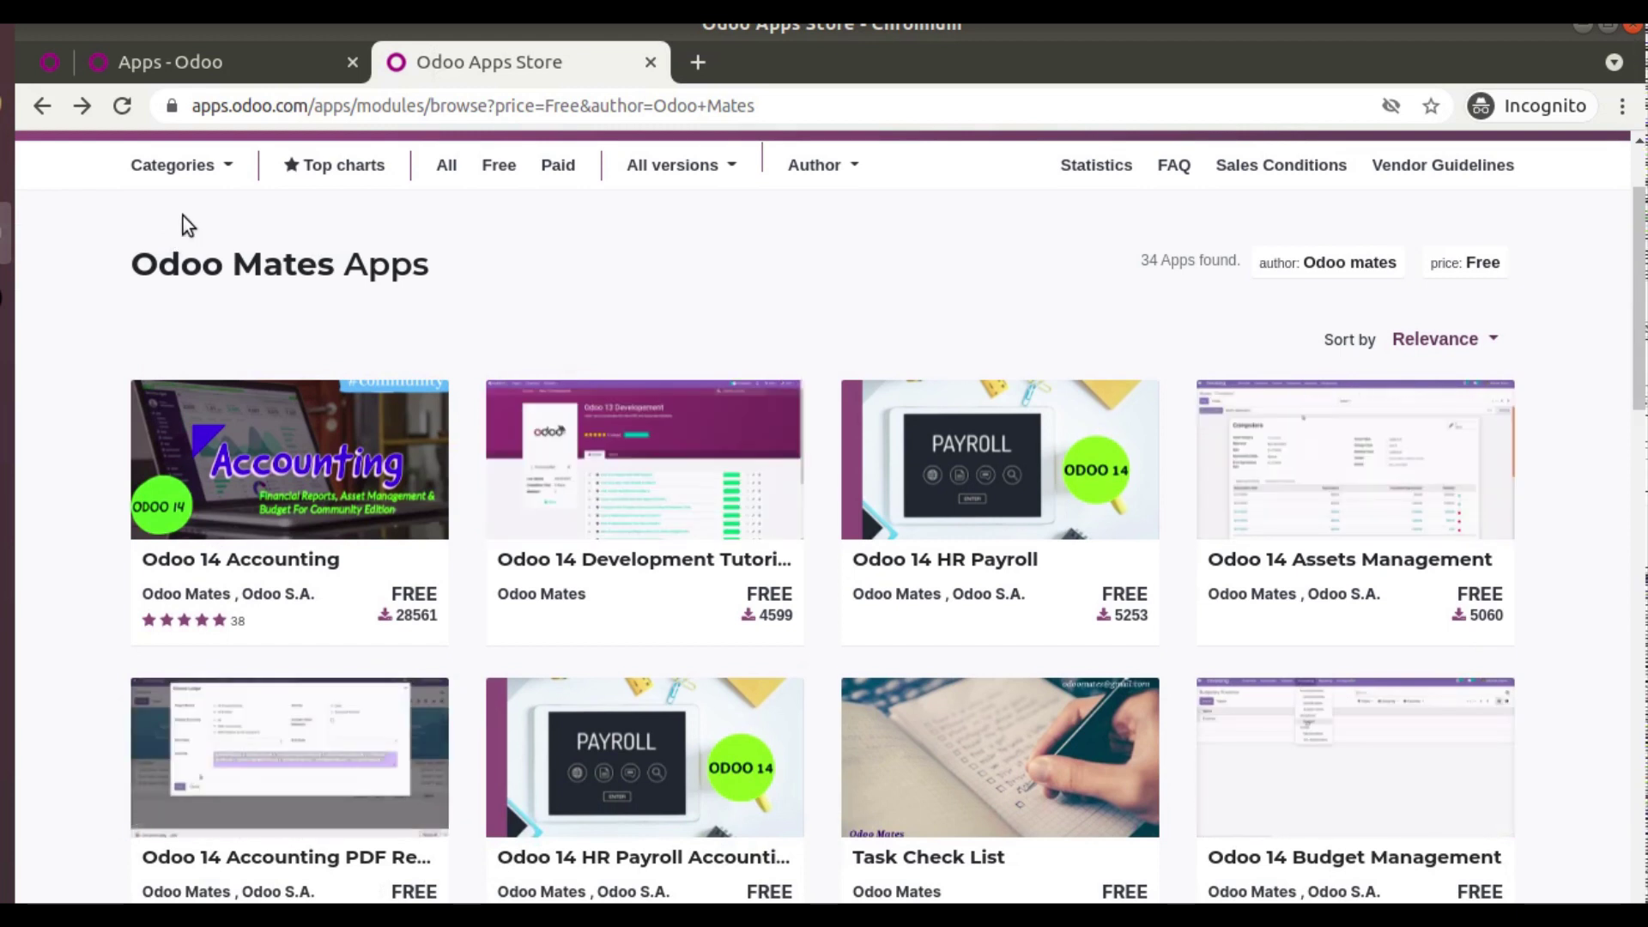
- Open the Accounting app and look through its Accounting and Reporting menus
{"action": "left_click", "coordinate": [198, 74]}
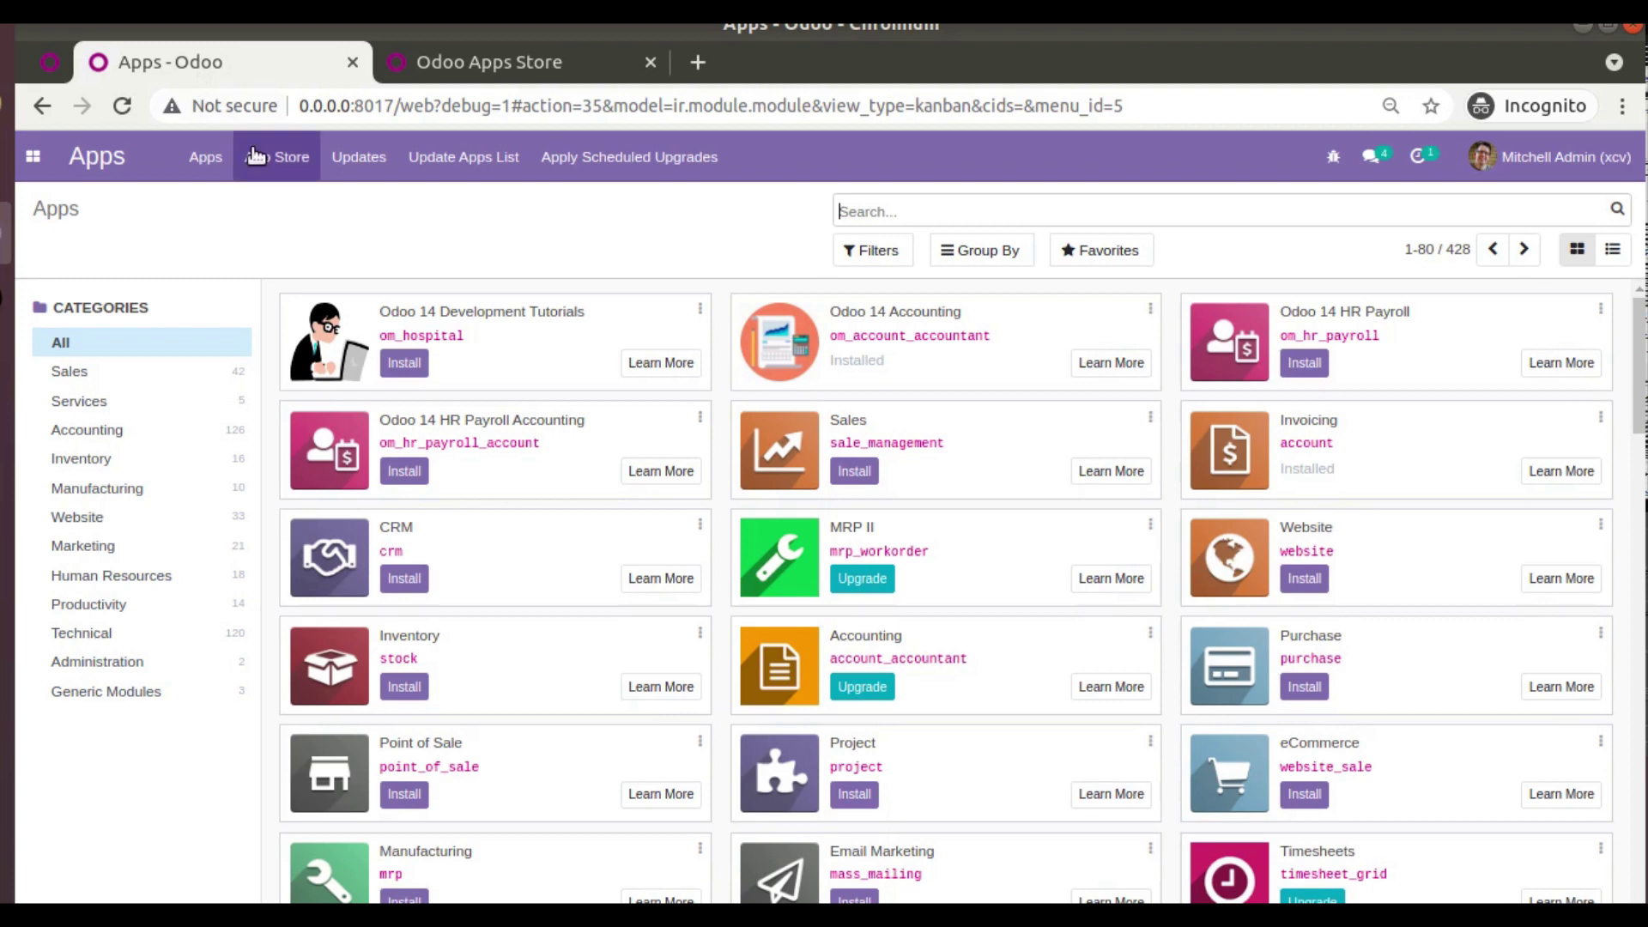
{"action": "left_click", "coordinate": [33, 157]}
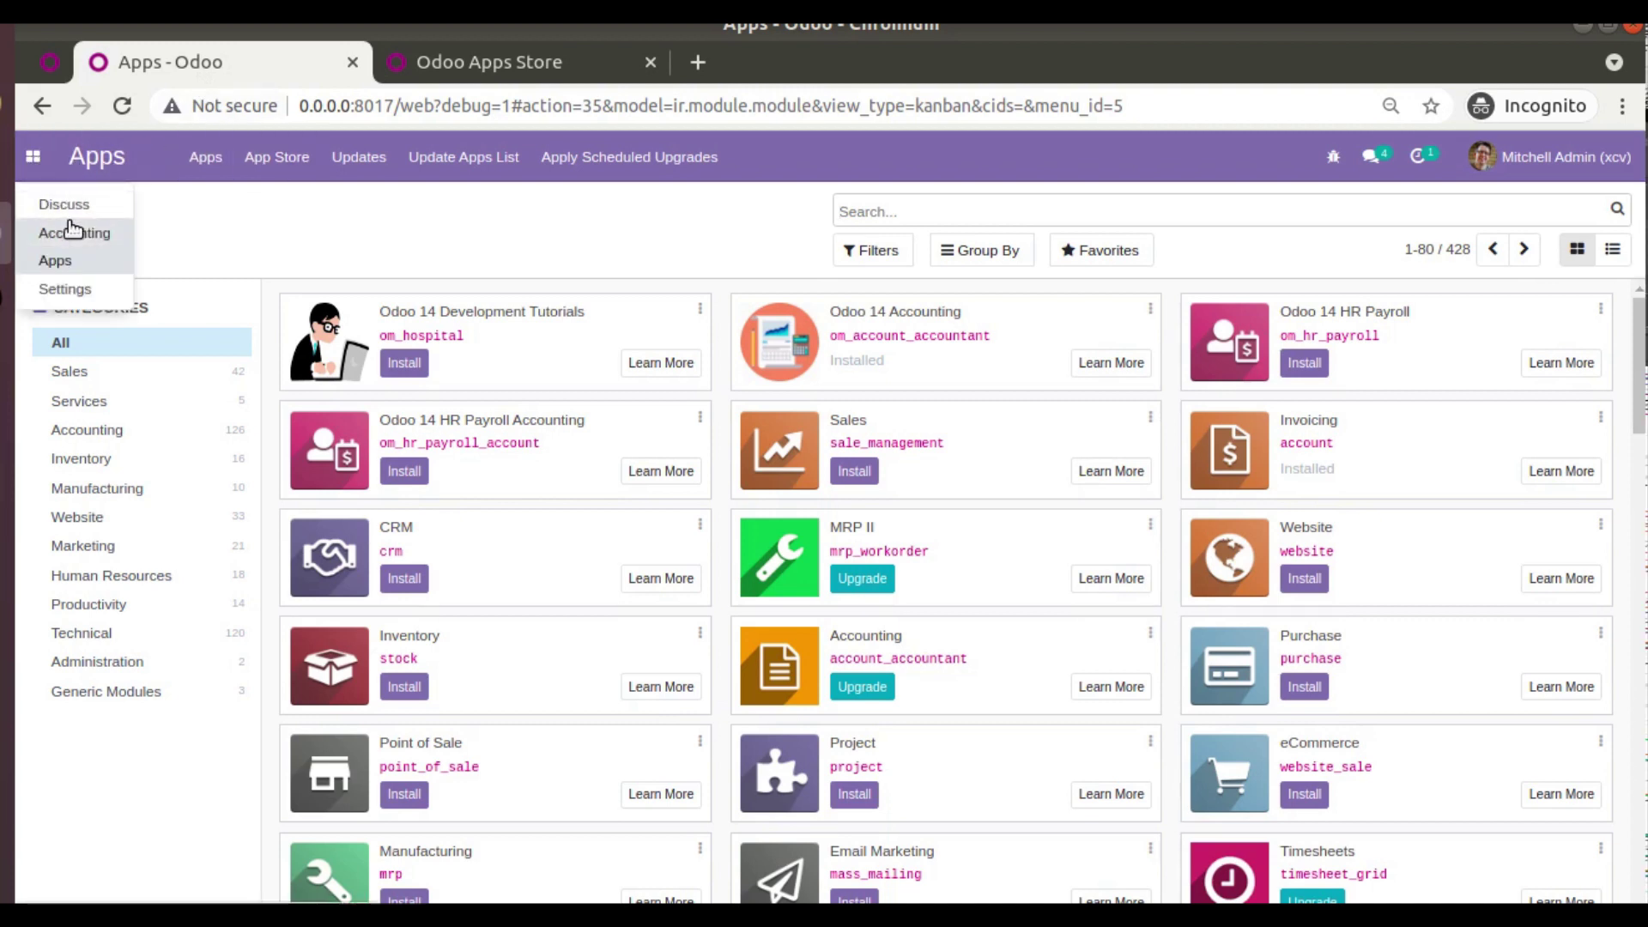
{"action": "left_click", "coordinate": [73, 218]}
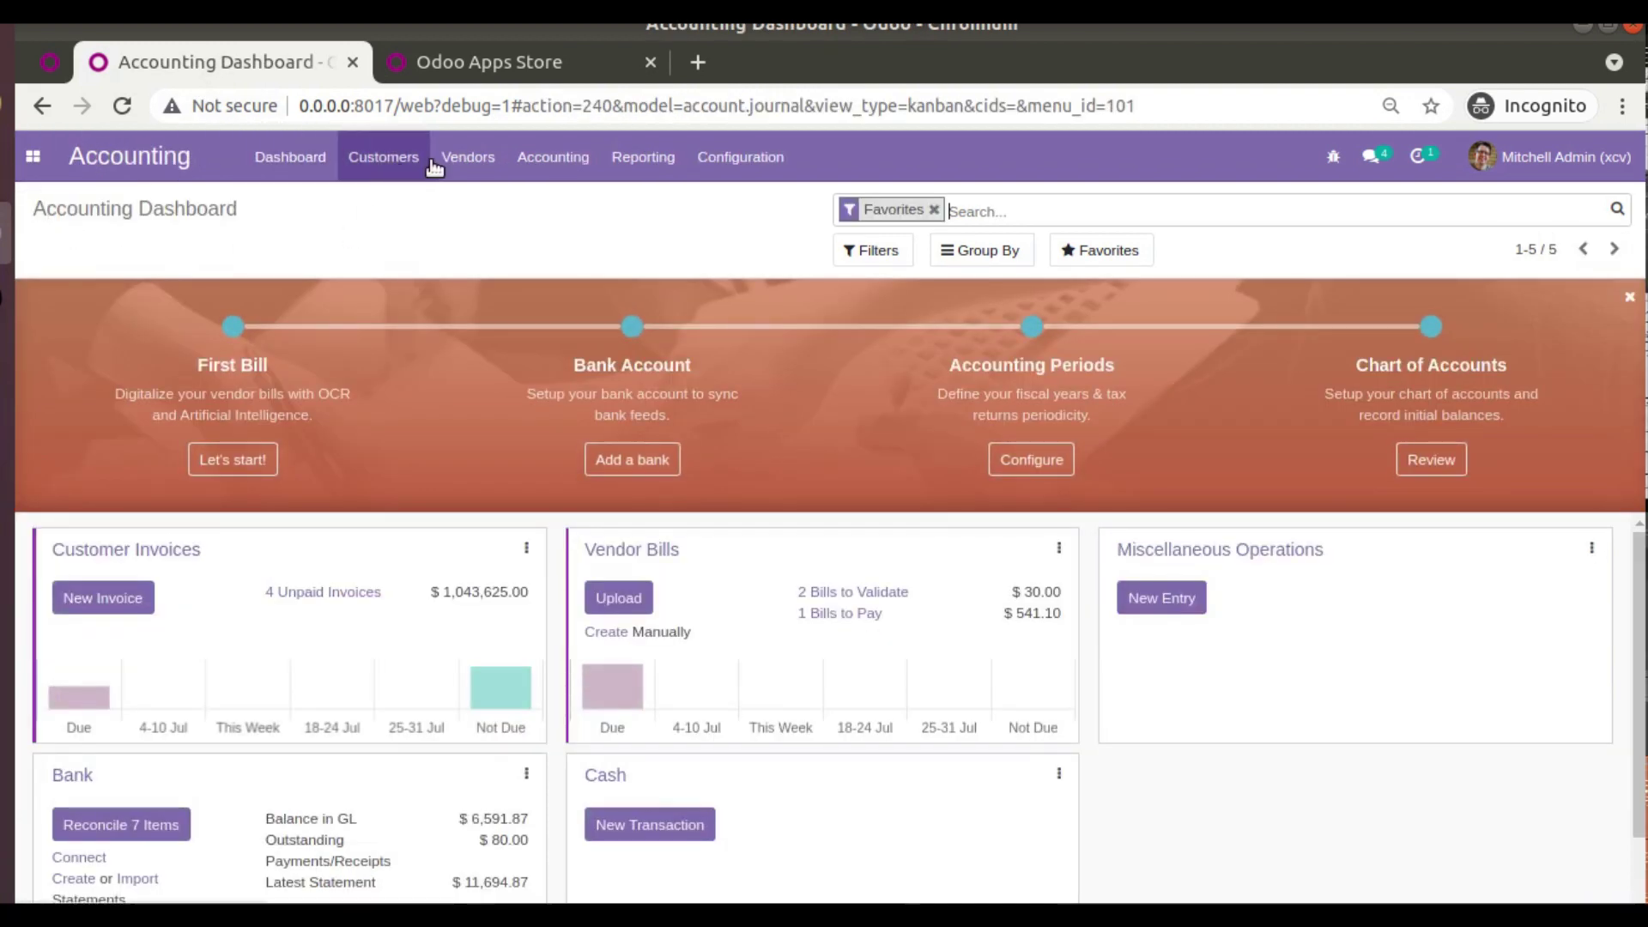
{"action": "left_click", "coordinate": [560, 149]}
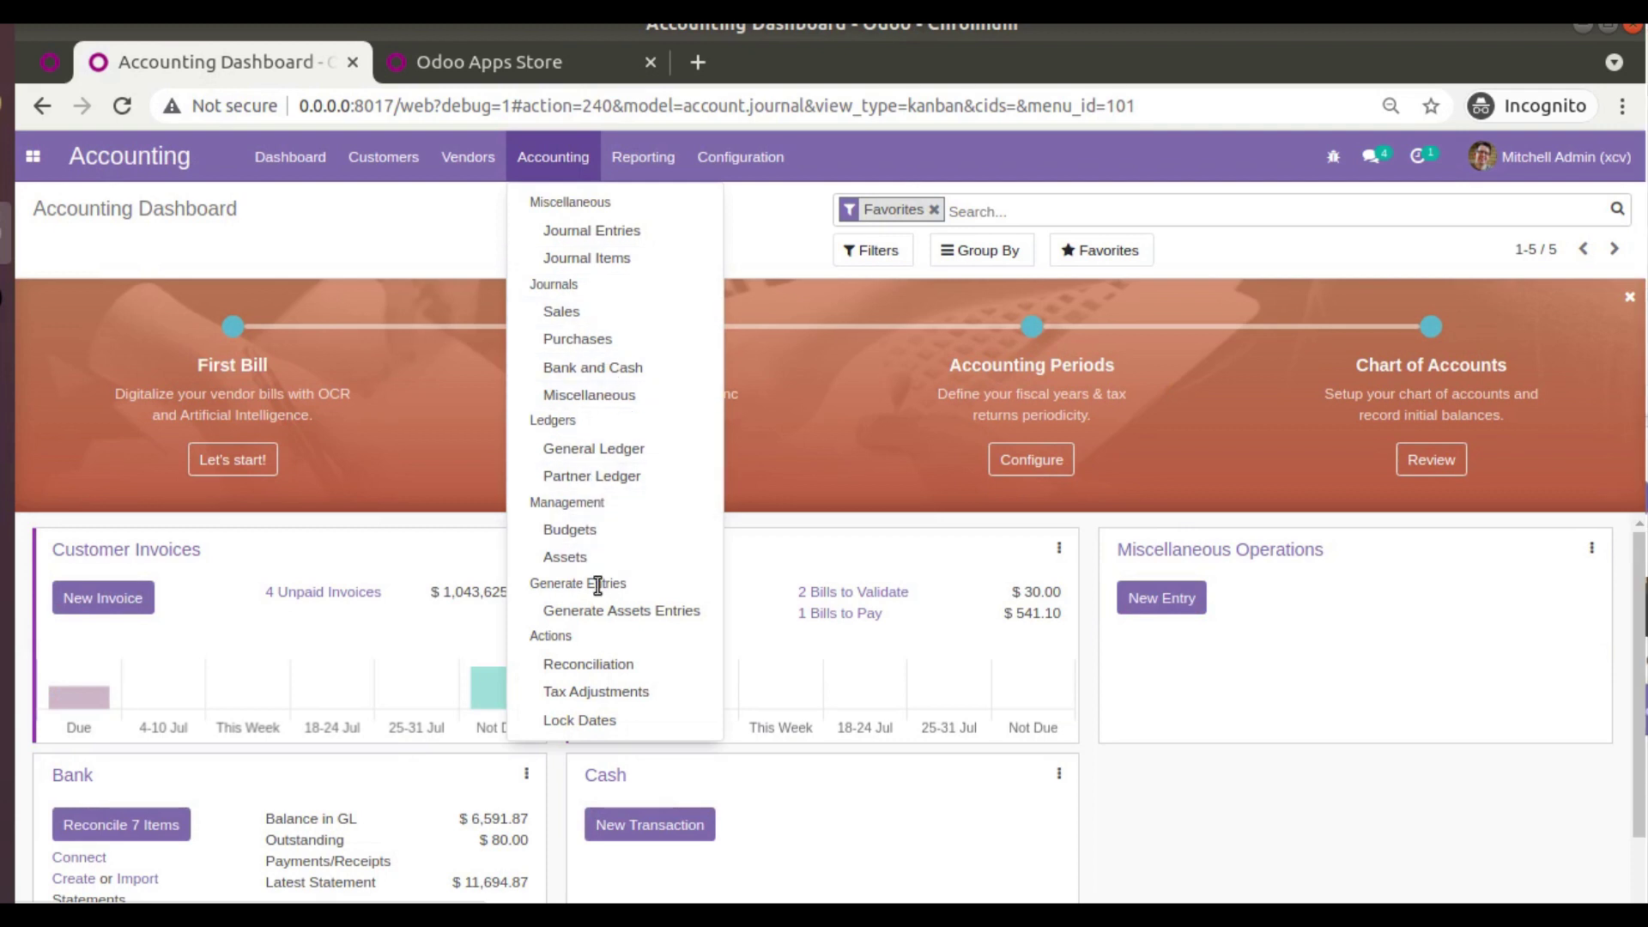
{"action": "left_click", "coordinate": [648, 163]}
{"action": "left_click", "coordinate": [650, 168]}
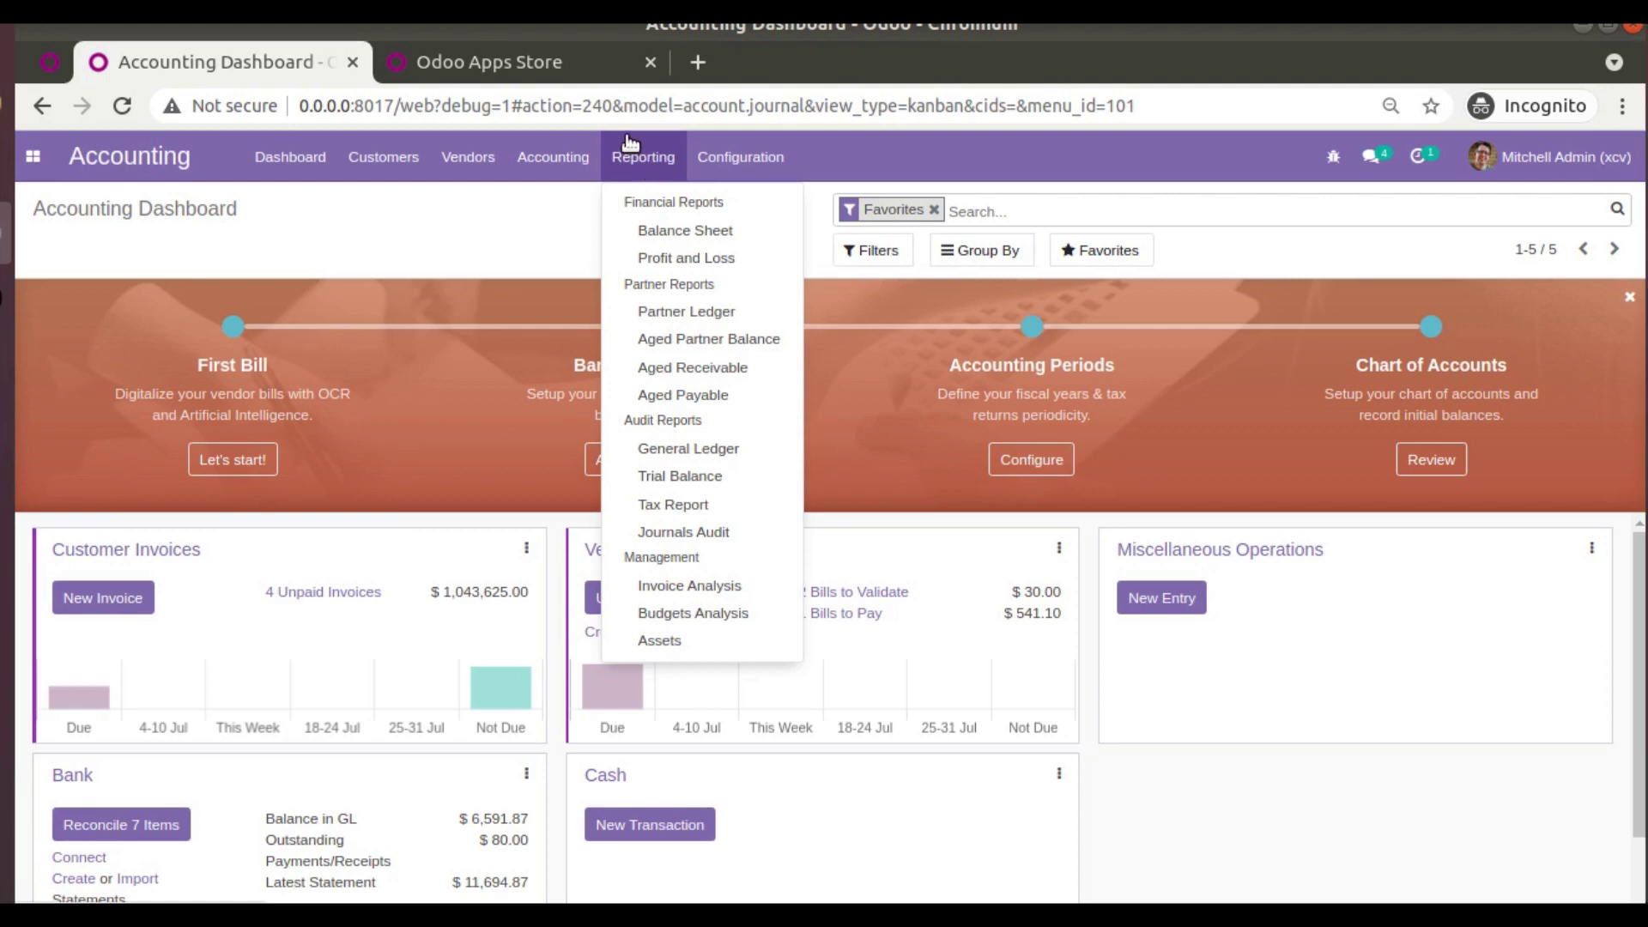
- After rechecking the Odoo Mates apps listing, go to Customers > Invoices in Accounting
{"action": "left_click", "coordinate": [548, 44]}
{"action": "left_click", "coordinate": [198, 80]}
{"action": "left_click", "coordinate": [236, 174]}
{"action": "left_click", "coordinate": [382, 159]}
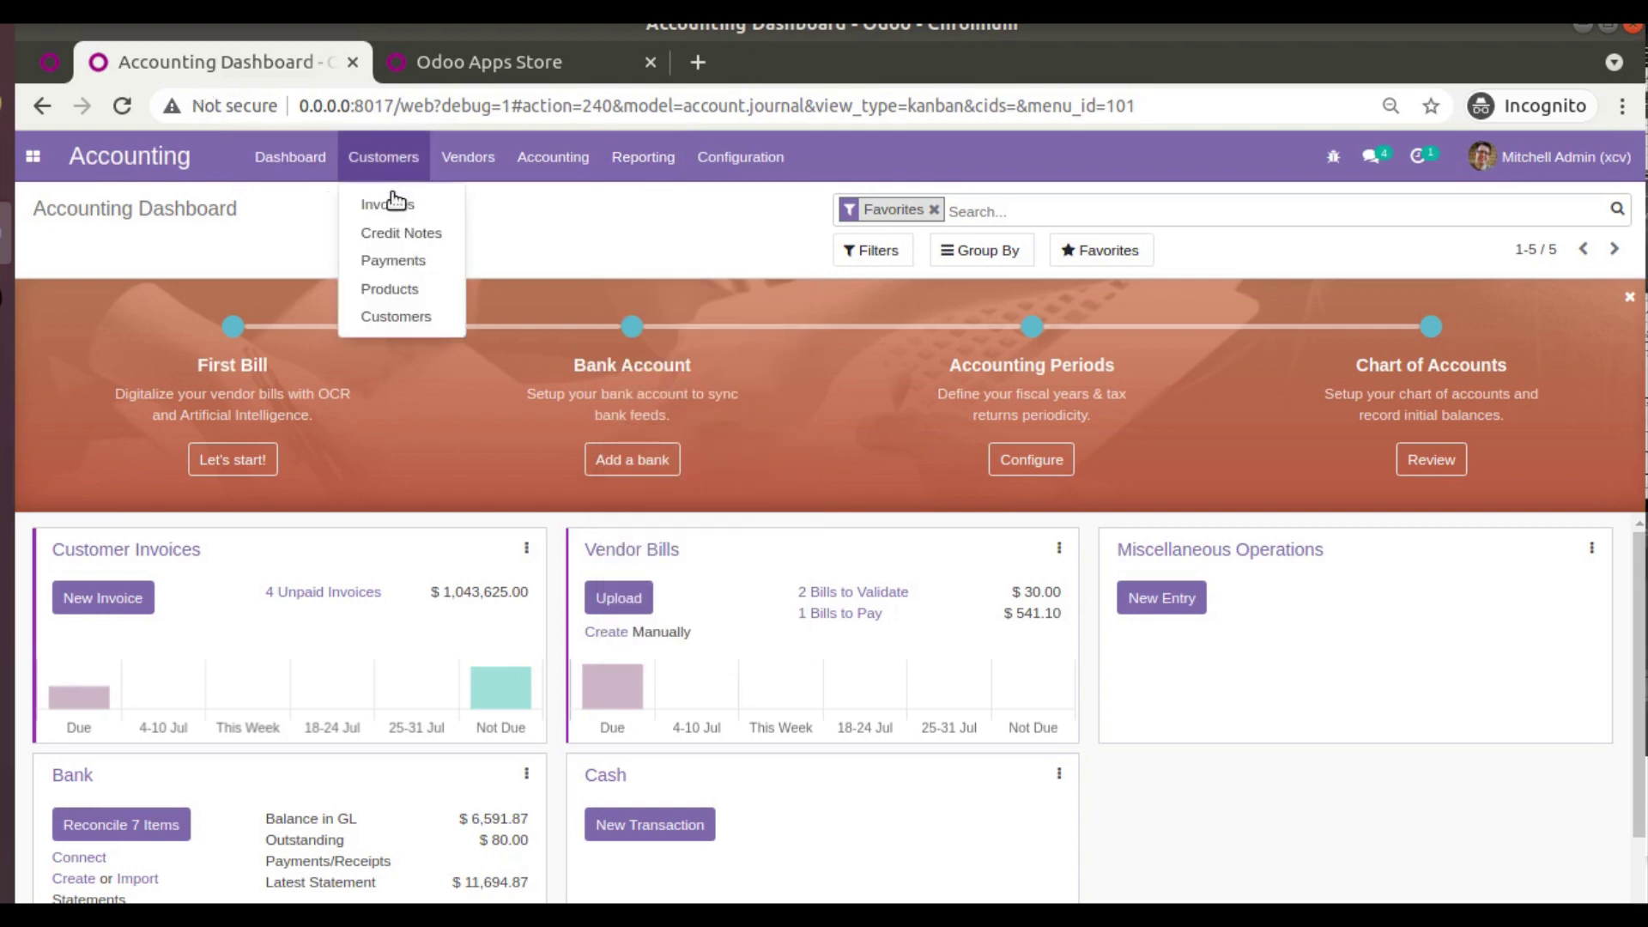
{"action": "left_click", "coordinate": [395, 209]}
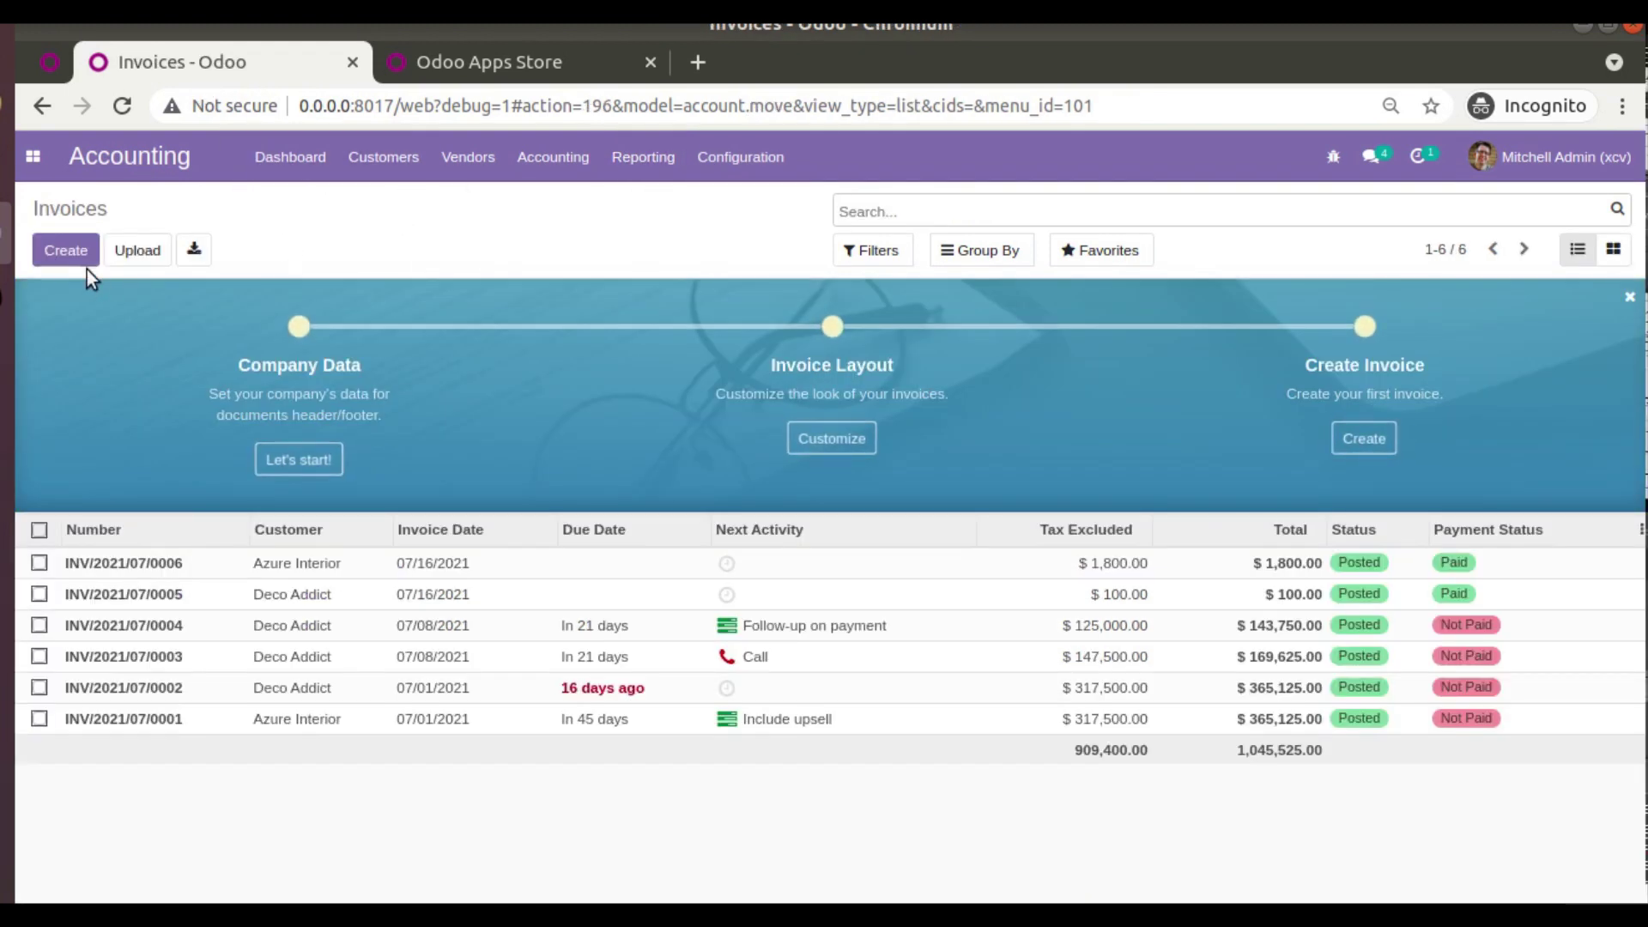
- Start a new customer invoice for a newly created customer, Odoo Mates
{"action": "left_click", "coordinate": [67, 250]}
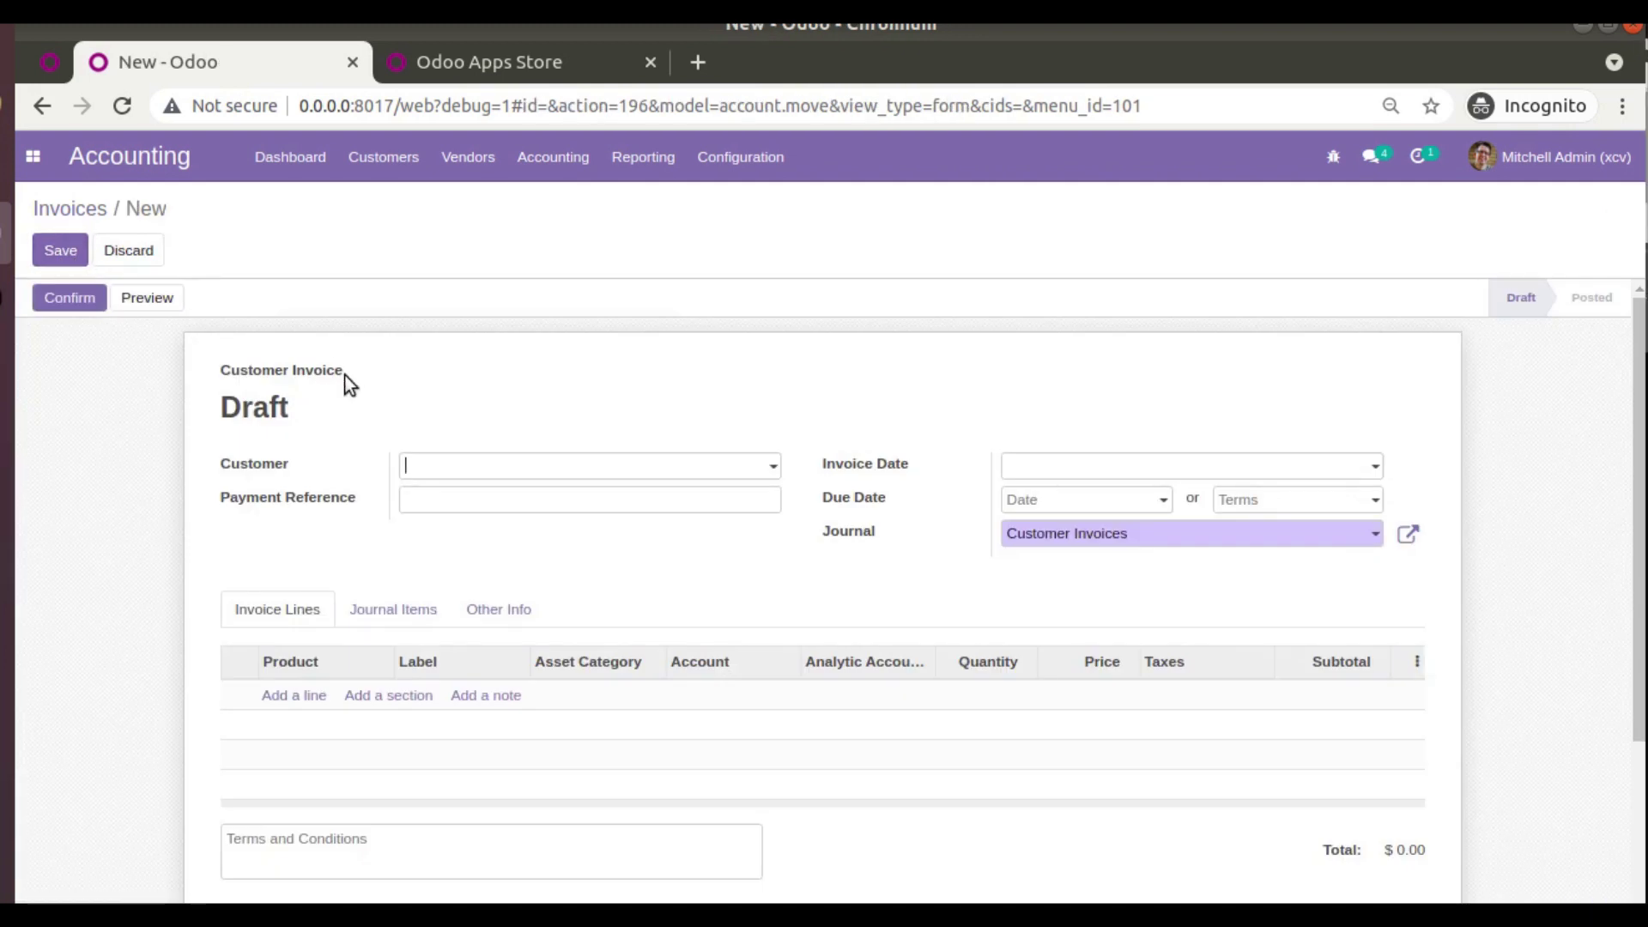
{"action": "type", "text": "O"}
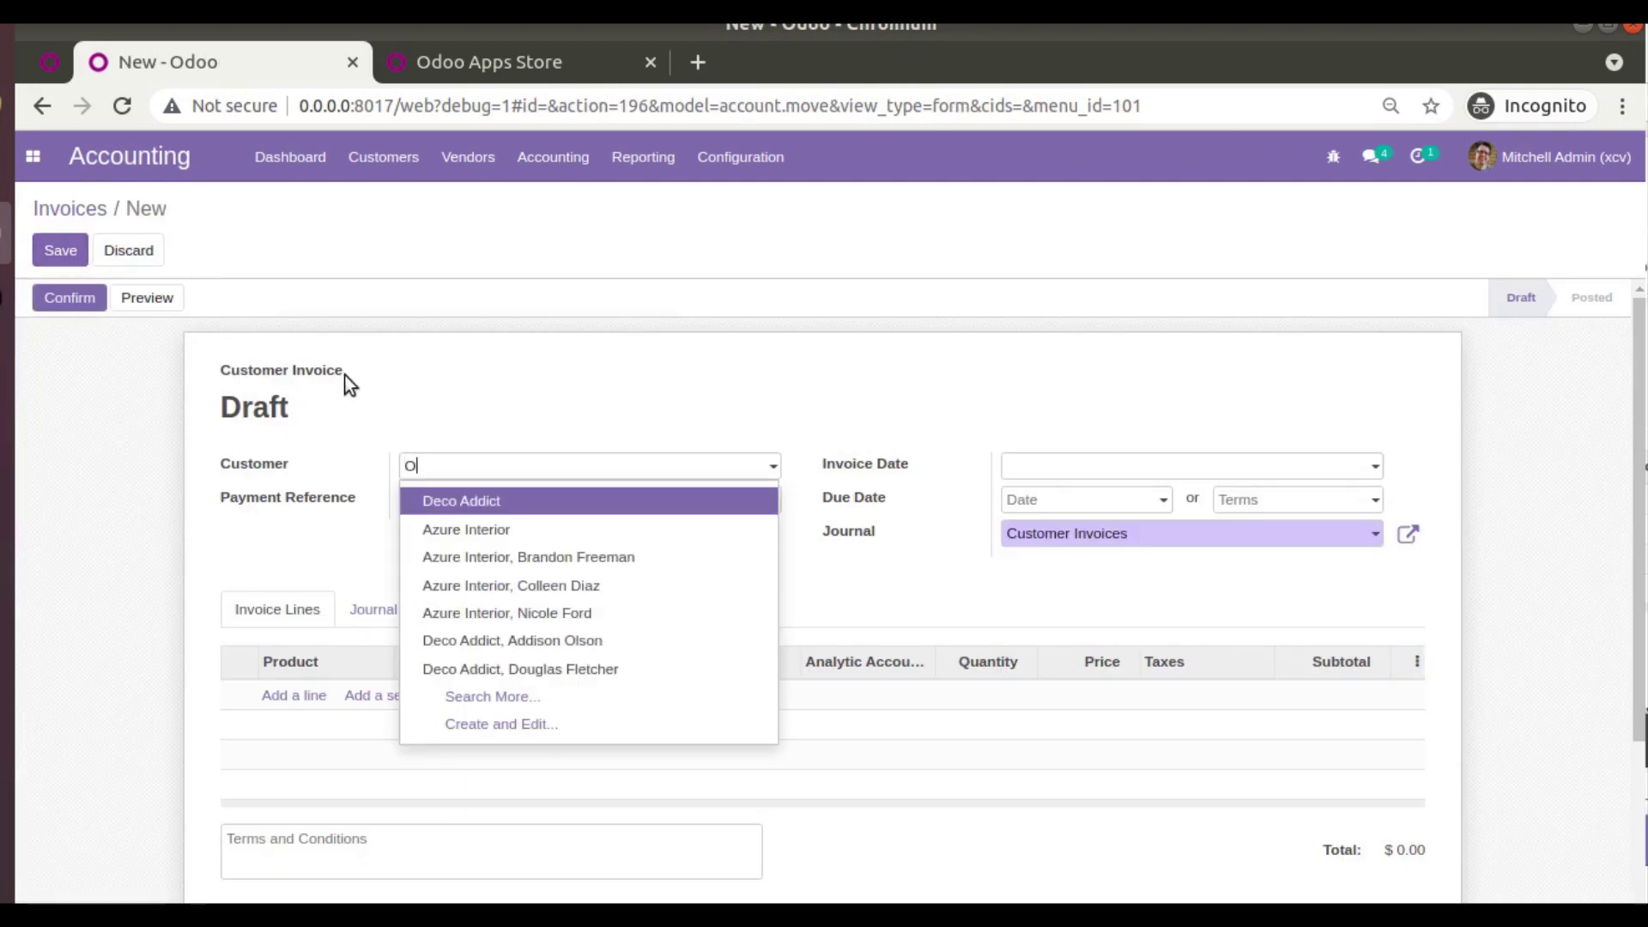
{"action": "type", "text": "doo Mates"}
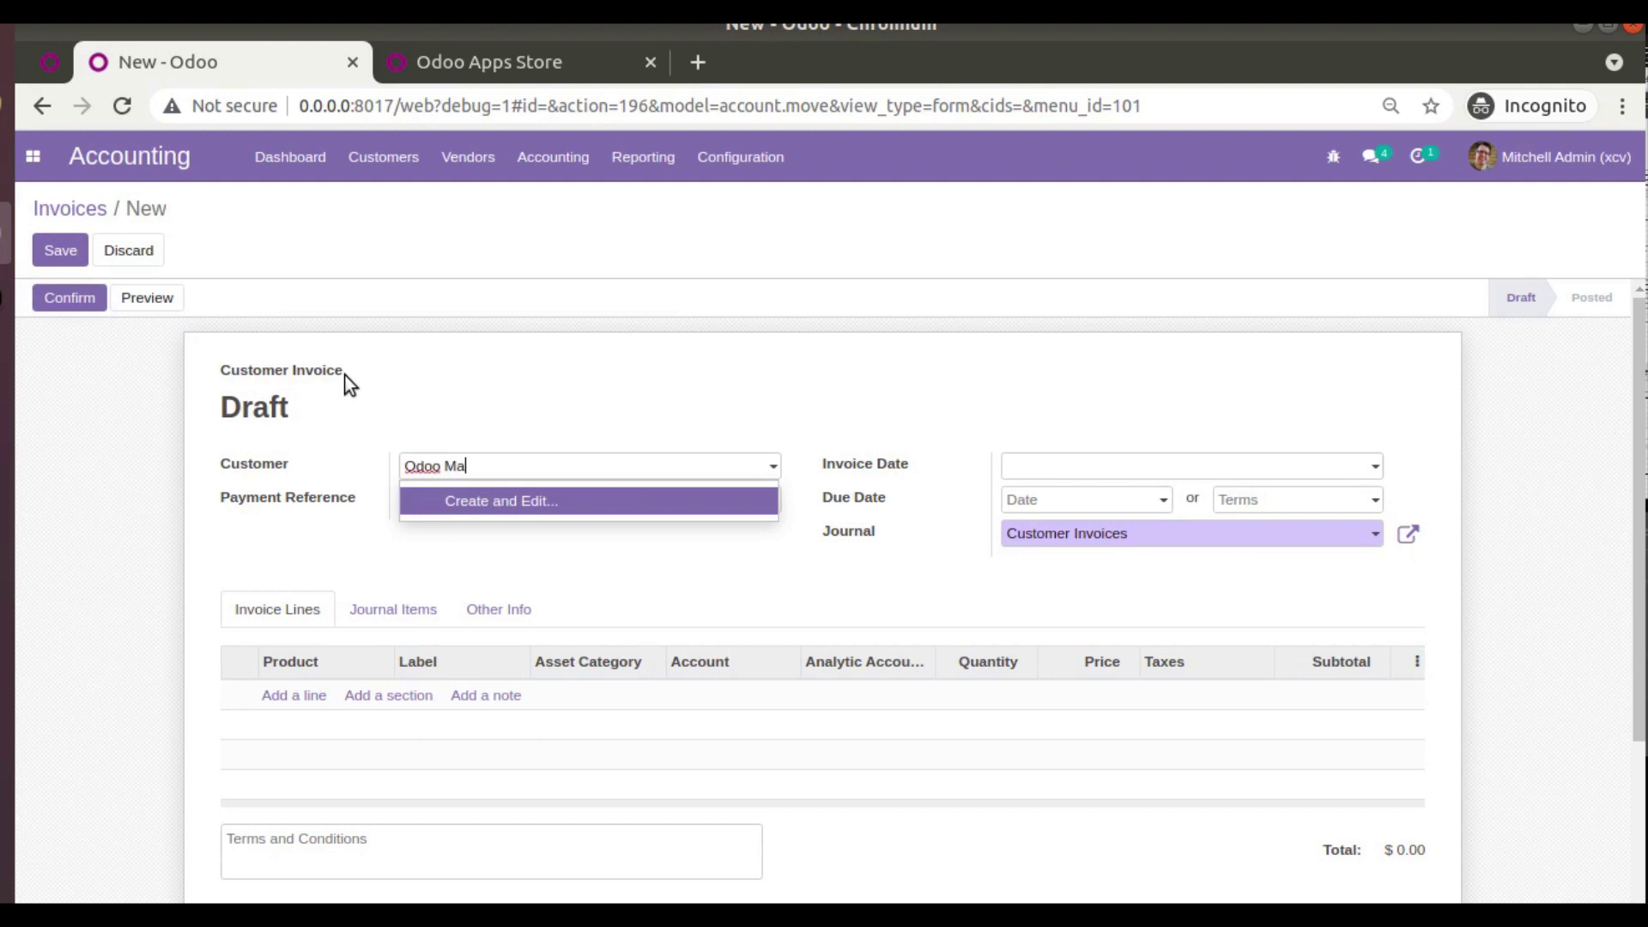
{"action": "left_click", "coordinate": [485, 502]}
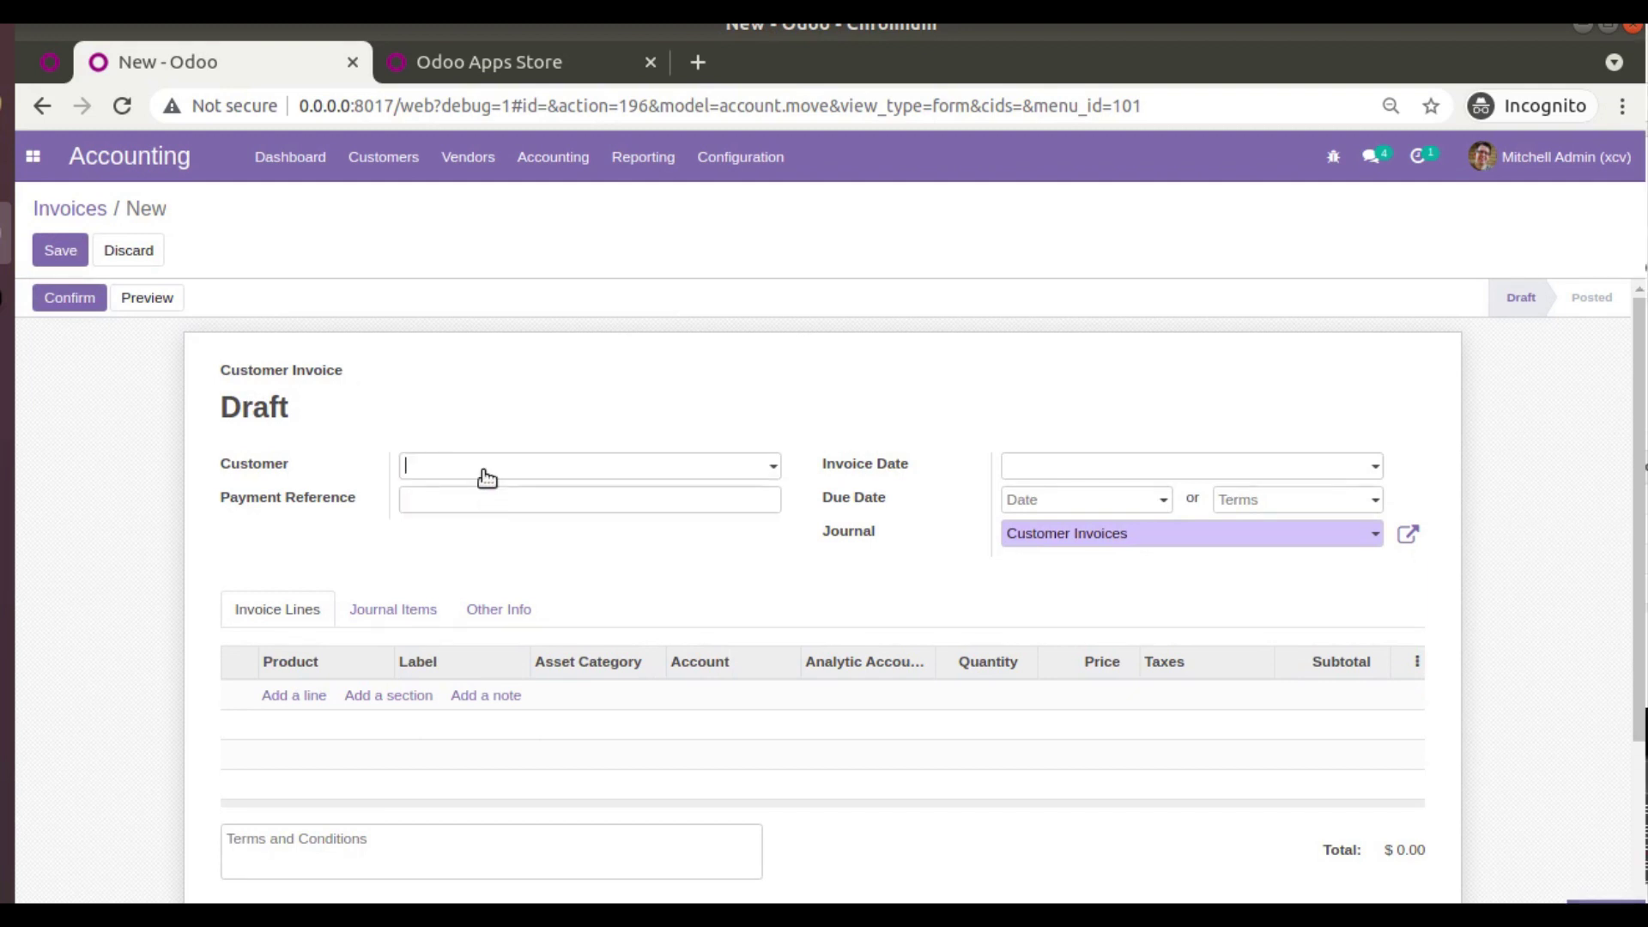
{"action": "left_click", "coordinate": [328, 806]}
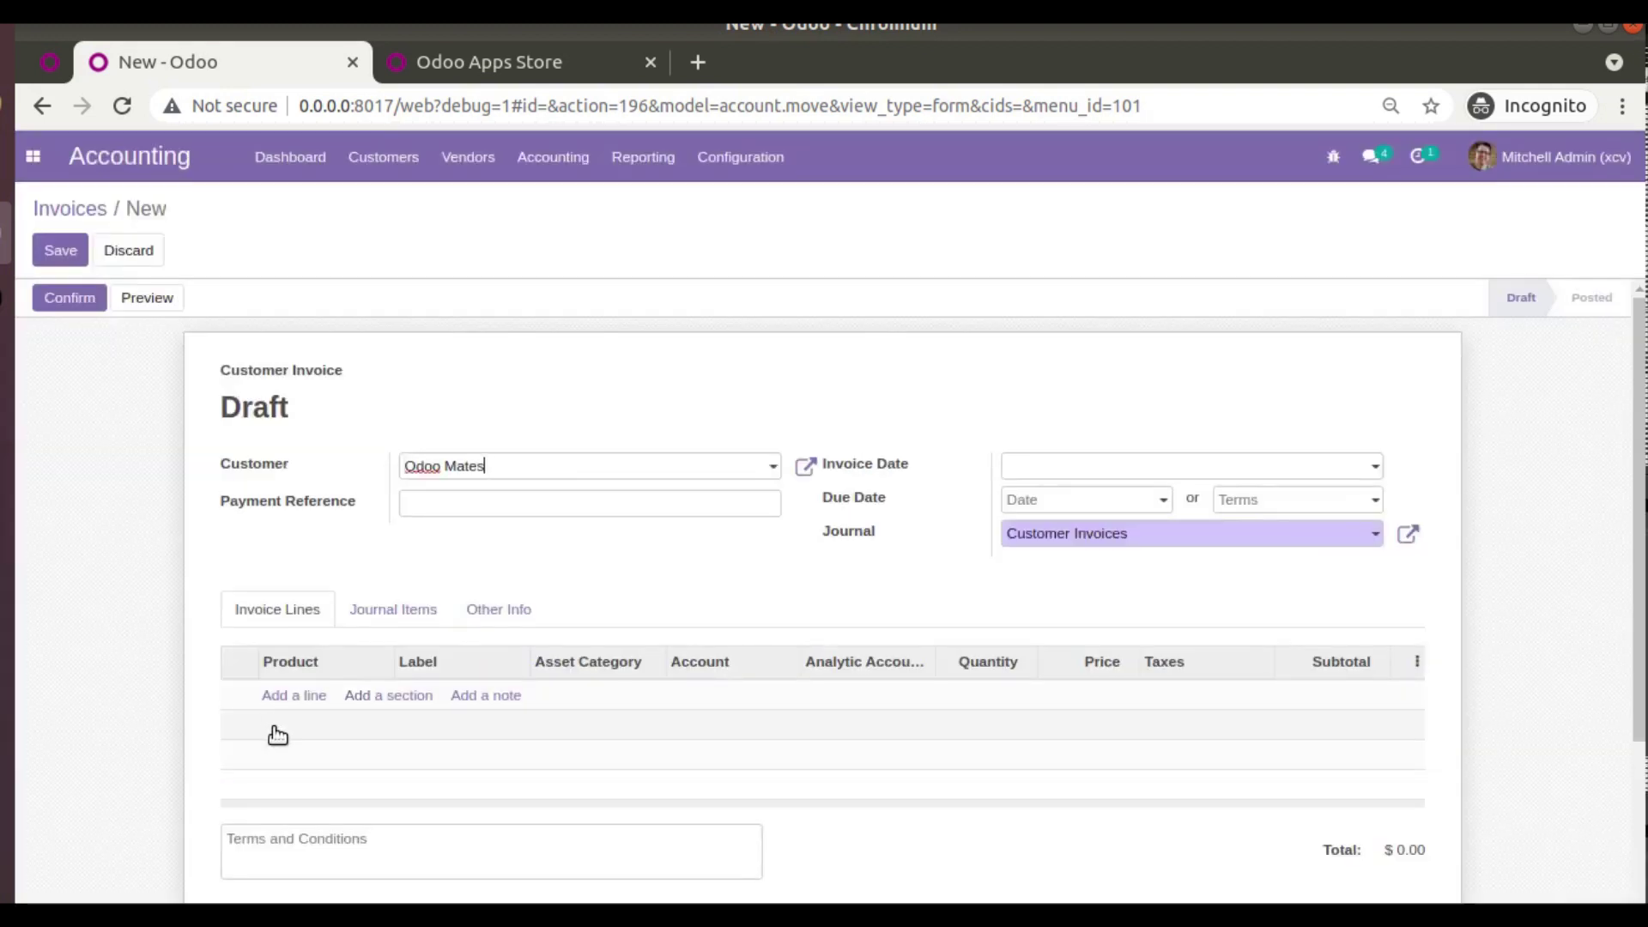
- Add one [E-COM10] Pedal Bin at 1,000.00 with no tax, then save and post the invoice
{"action": "left_click", "coordinate": [286, 694]}
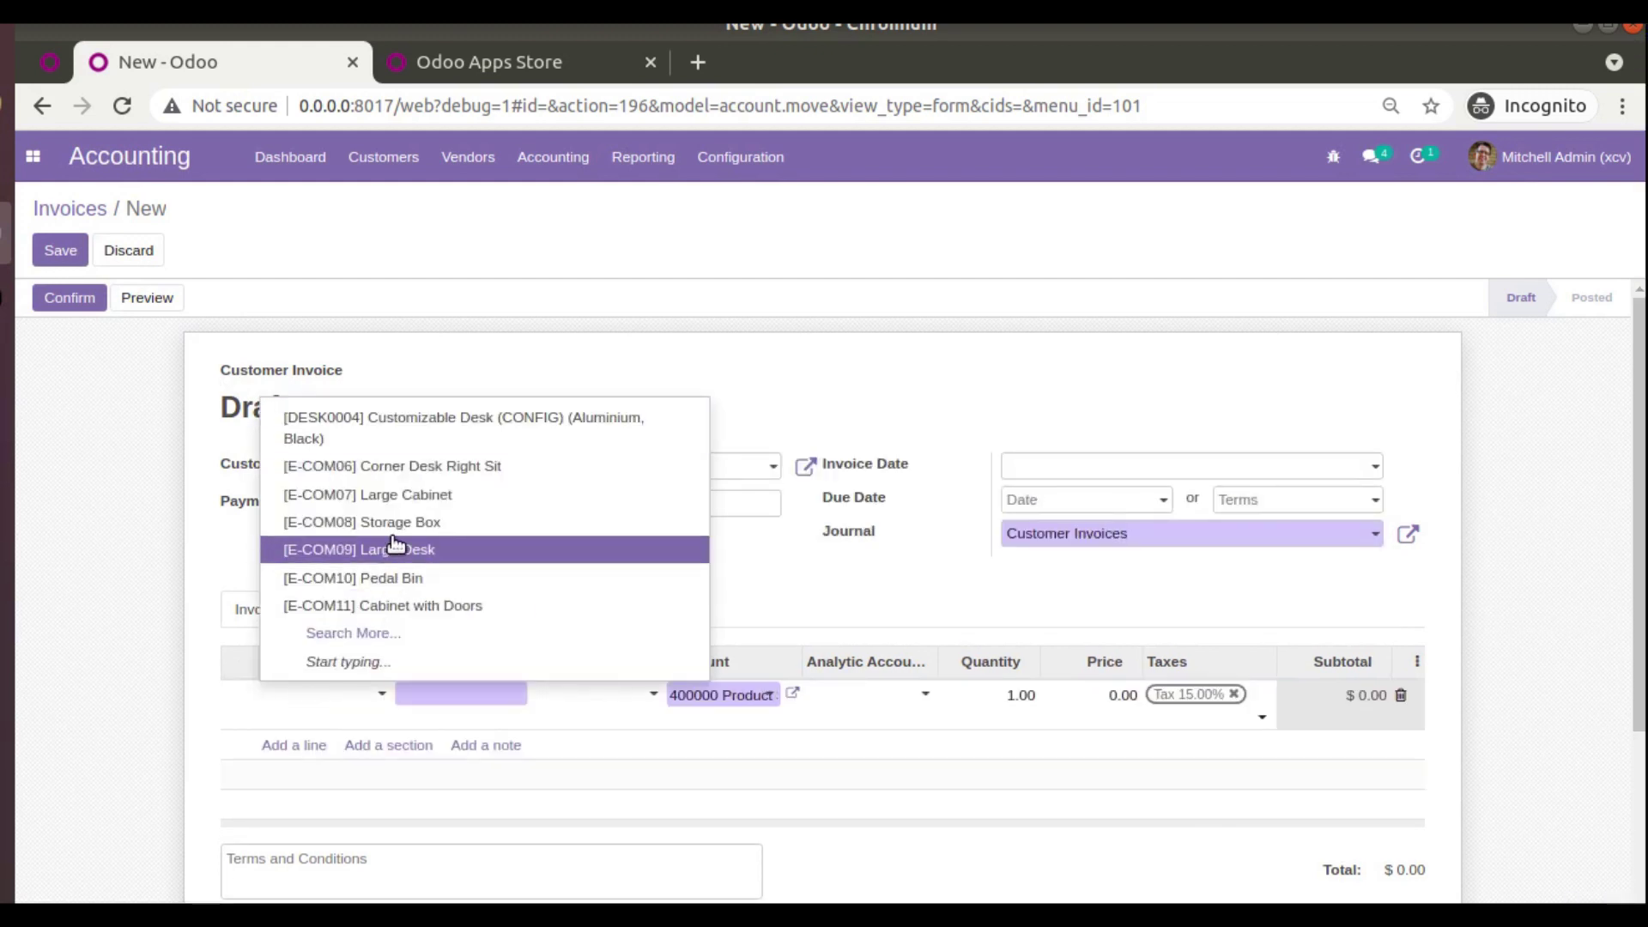
{"action": "left_click", "coordinate": [415, 578]}
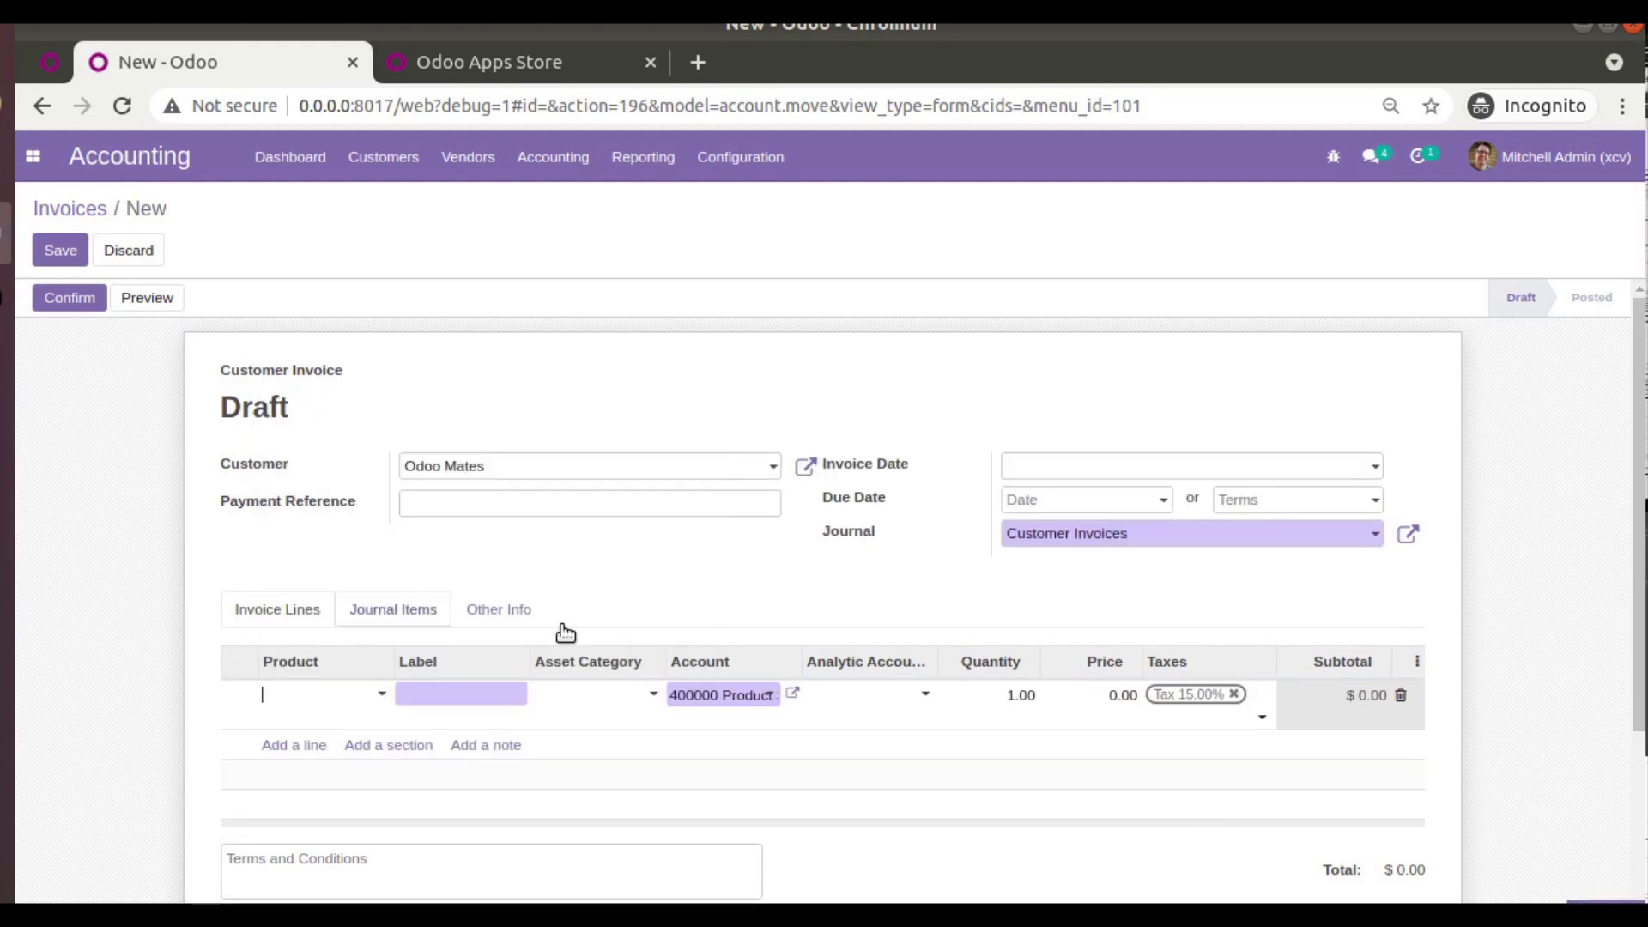
{"action": "left_click", "coordinate": [1233, 697]}
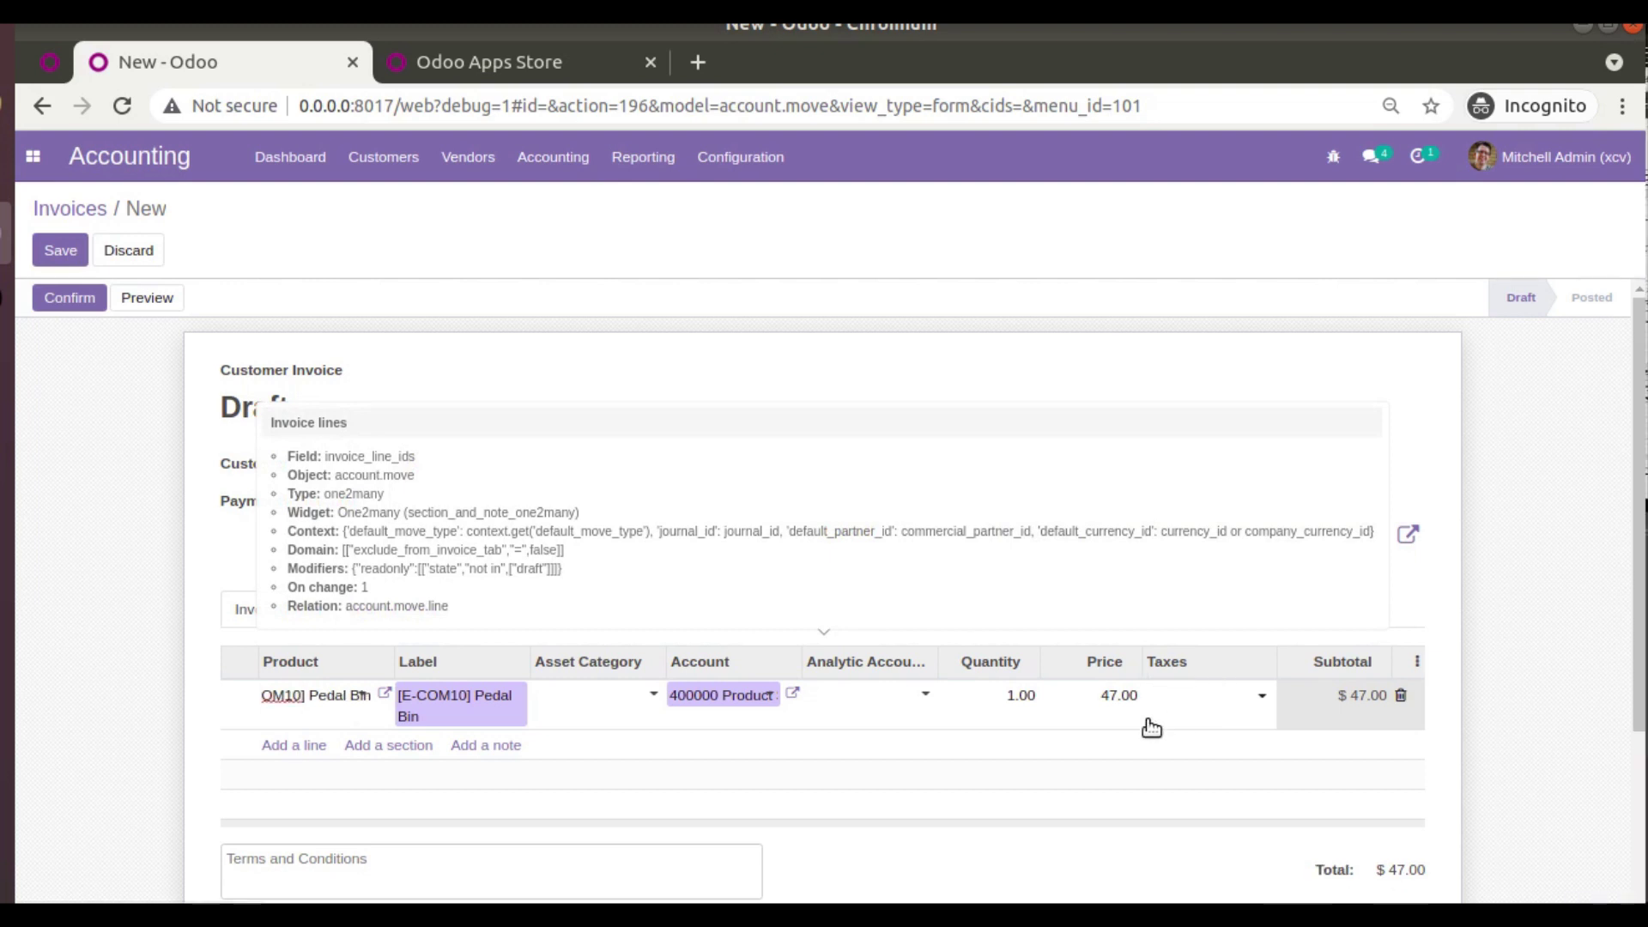
{"action": "left_click", "coordinate": [1074, 695]}
{"action": "type", "text": "1"}
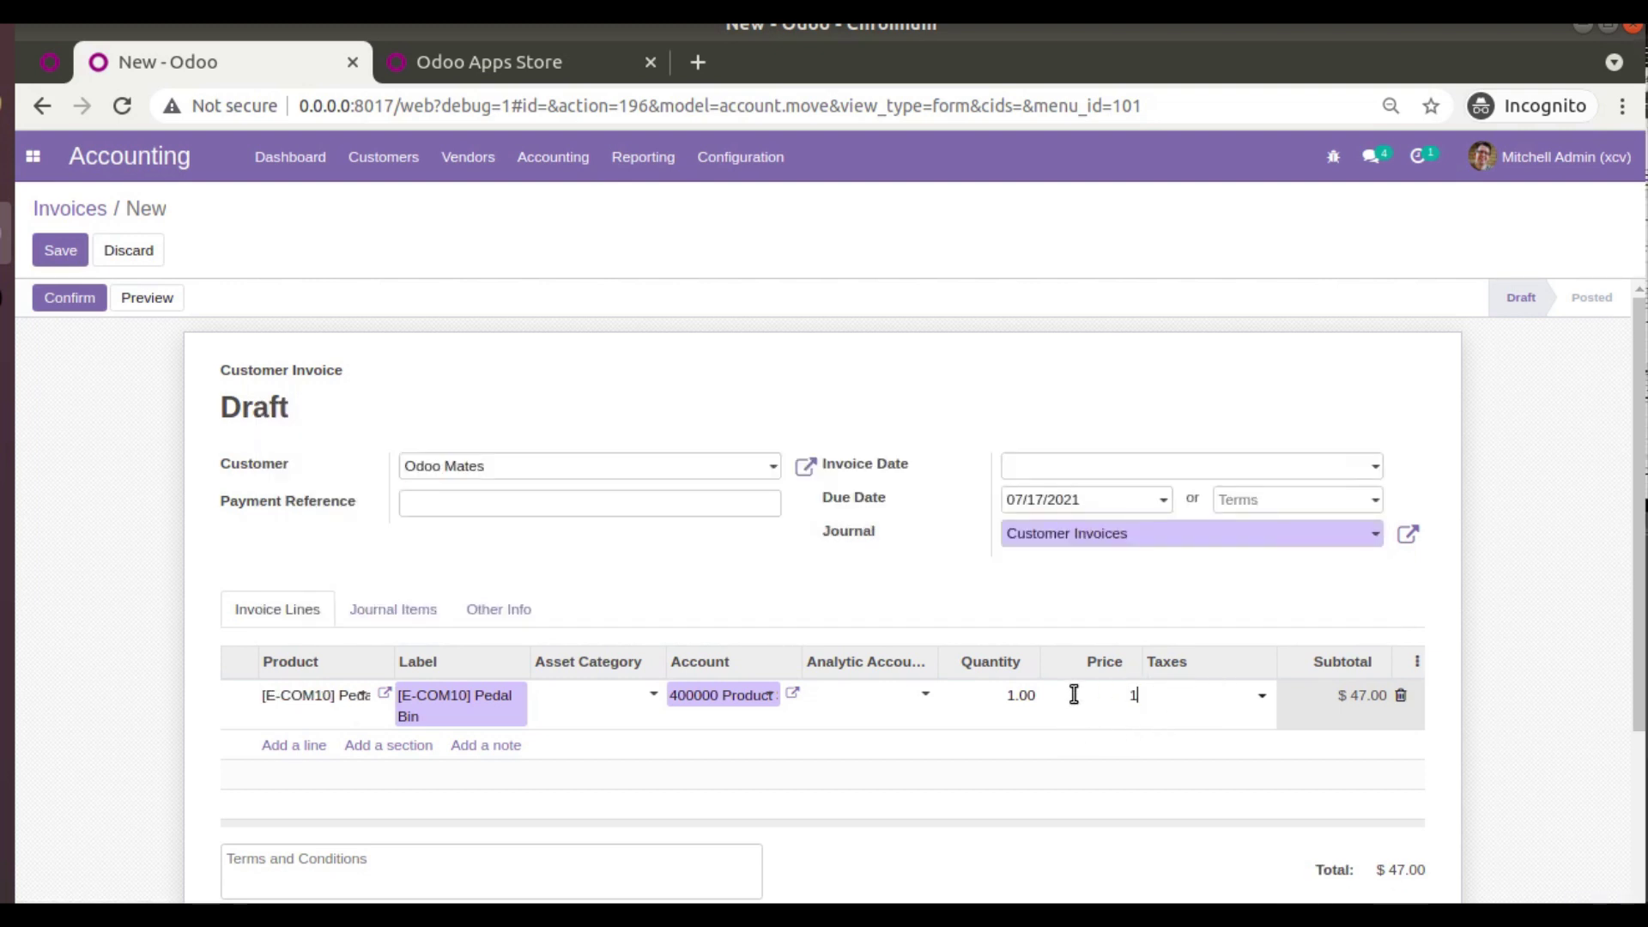
{"action": "type", "text": "000"}
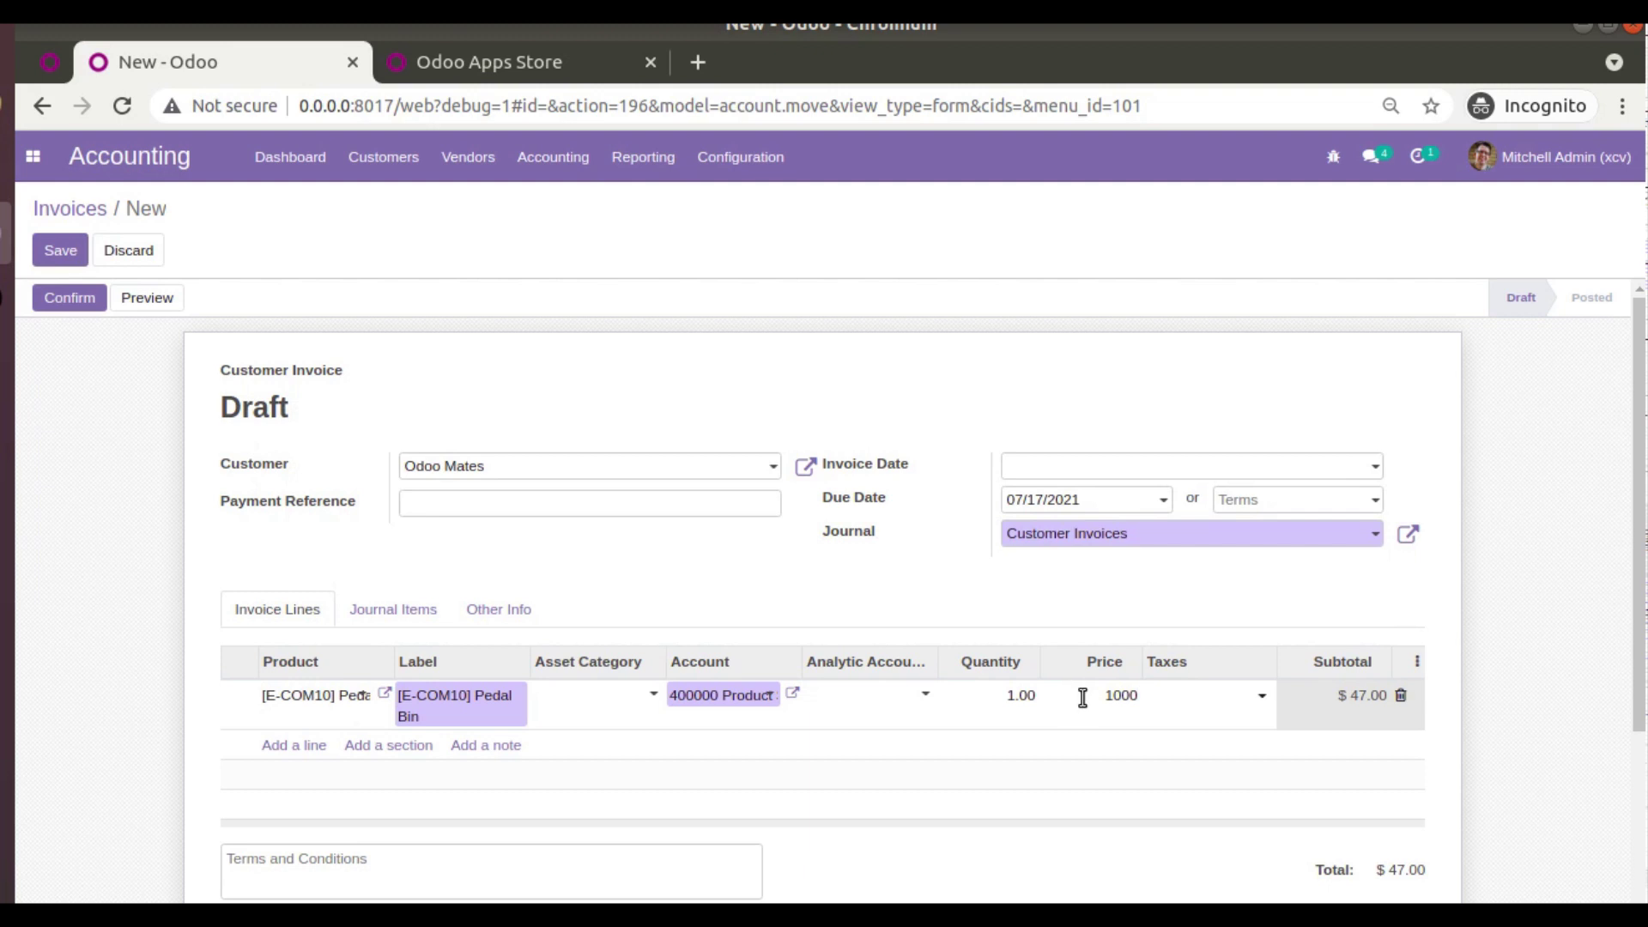
{"action": "left_click", "coordinate": [74, 254]}
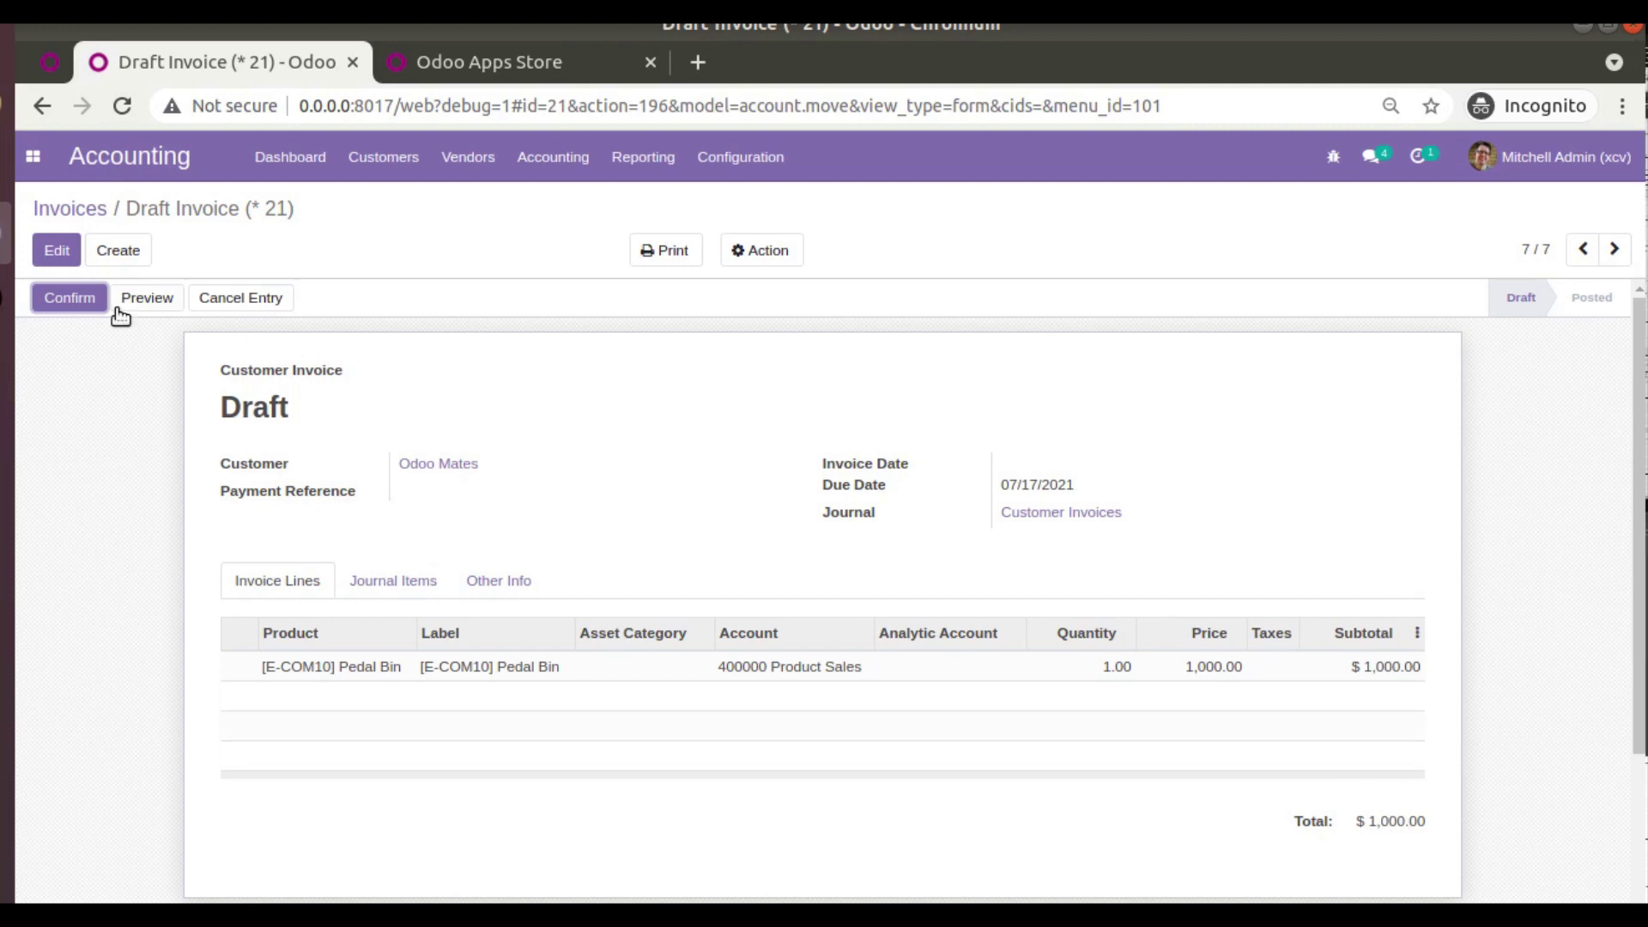
{"action": "left_click", "coordinate": [74, 299]}
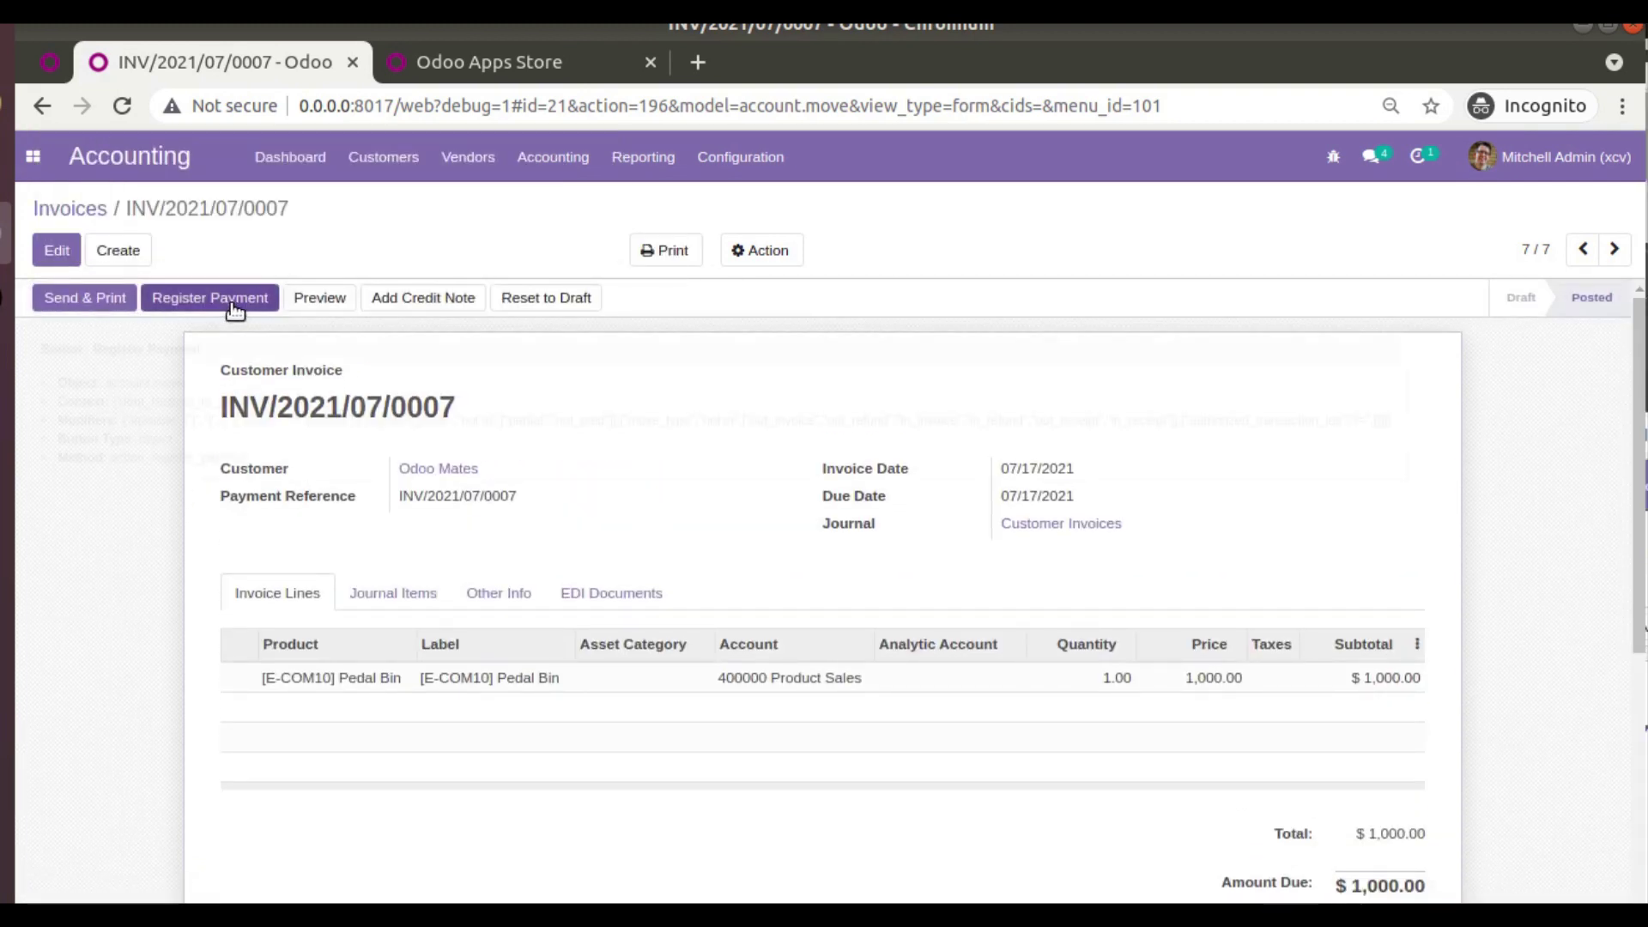
- Start a new customer payment from Odoo Mates under Customers > Payments
{"action": "left_click", "coordinate": [382, 157]}
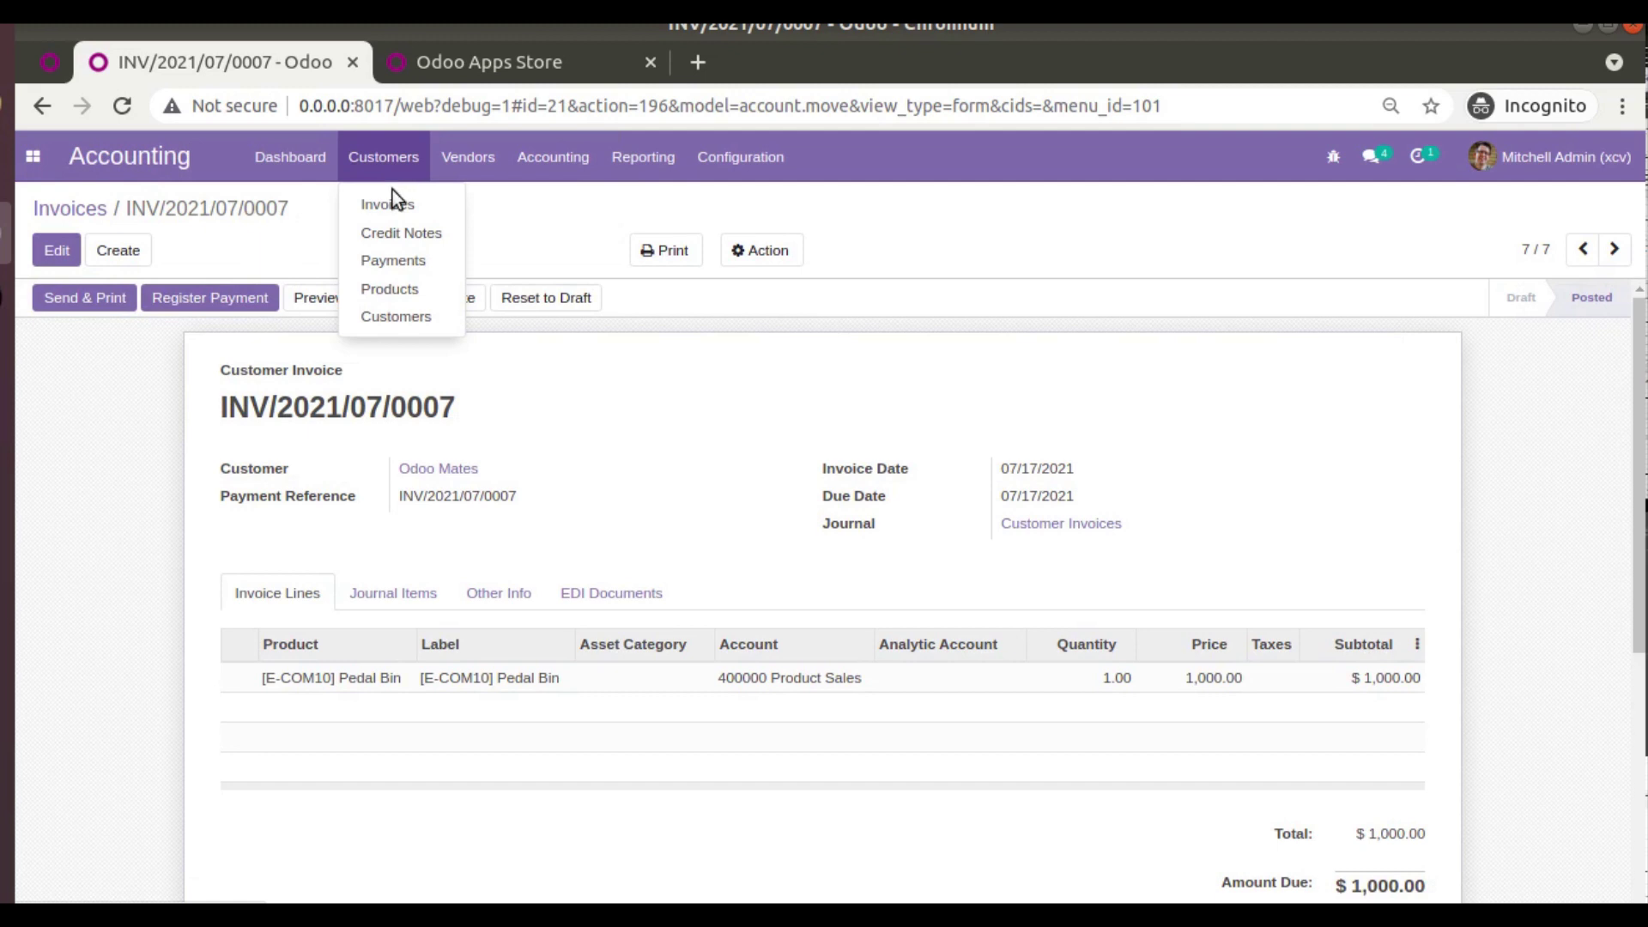
{"action": "left_click", "coordinate": [393, 258]}
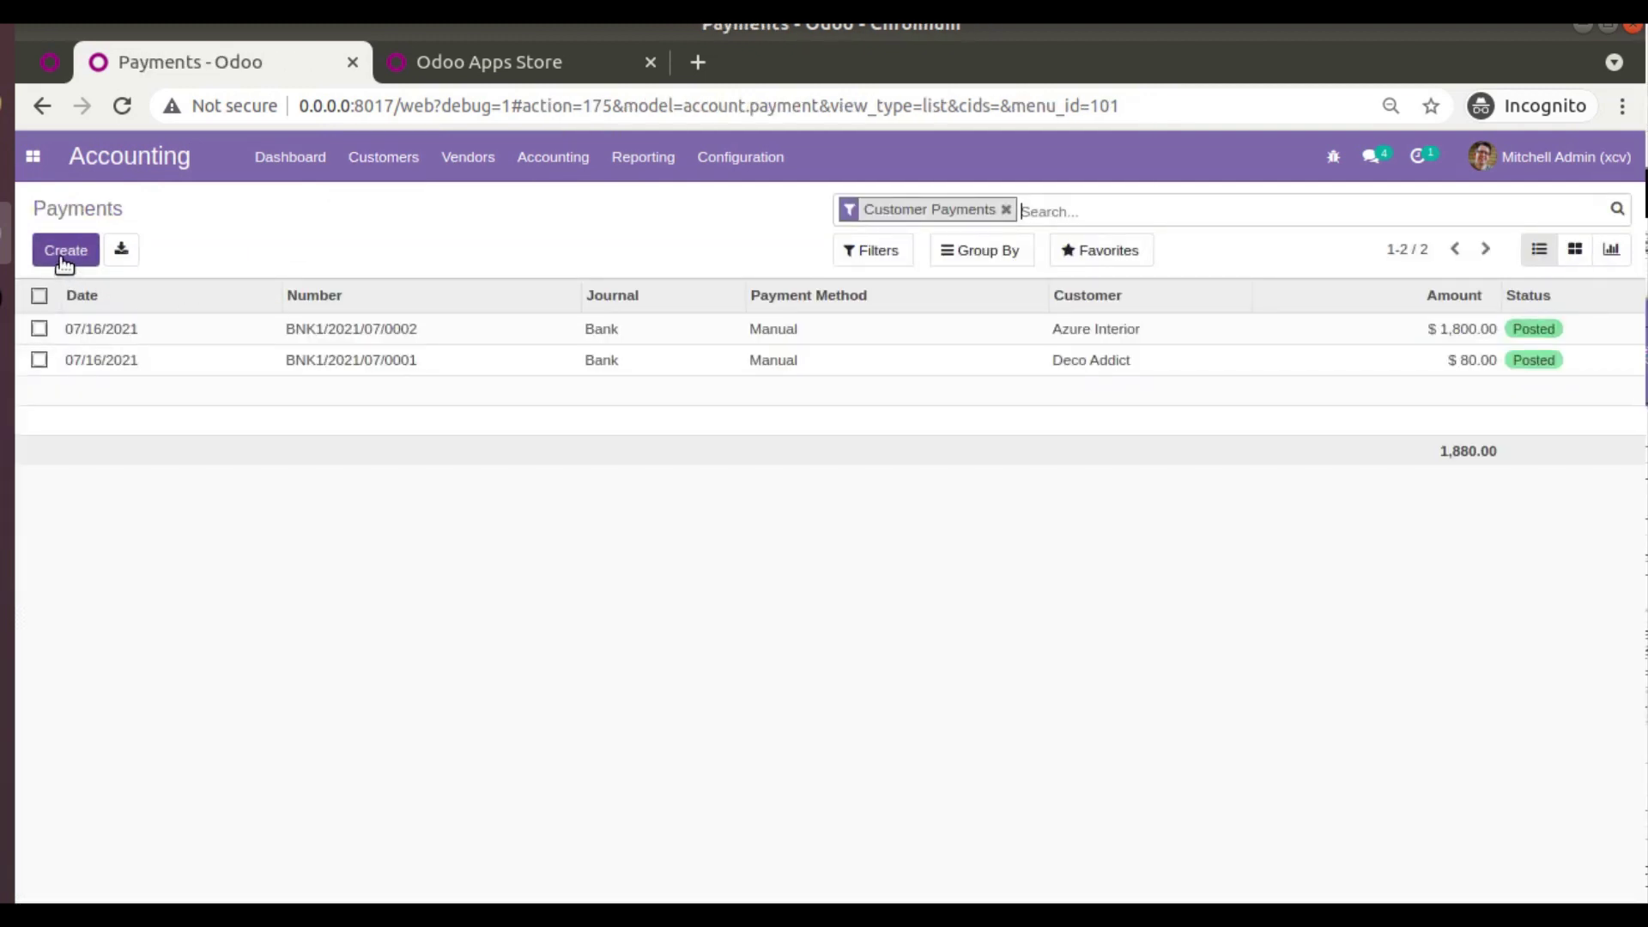
{"action": "left_click", "coordinate": [63, 257]}
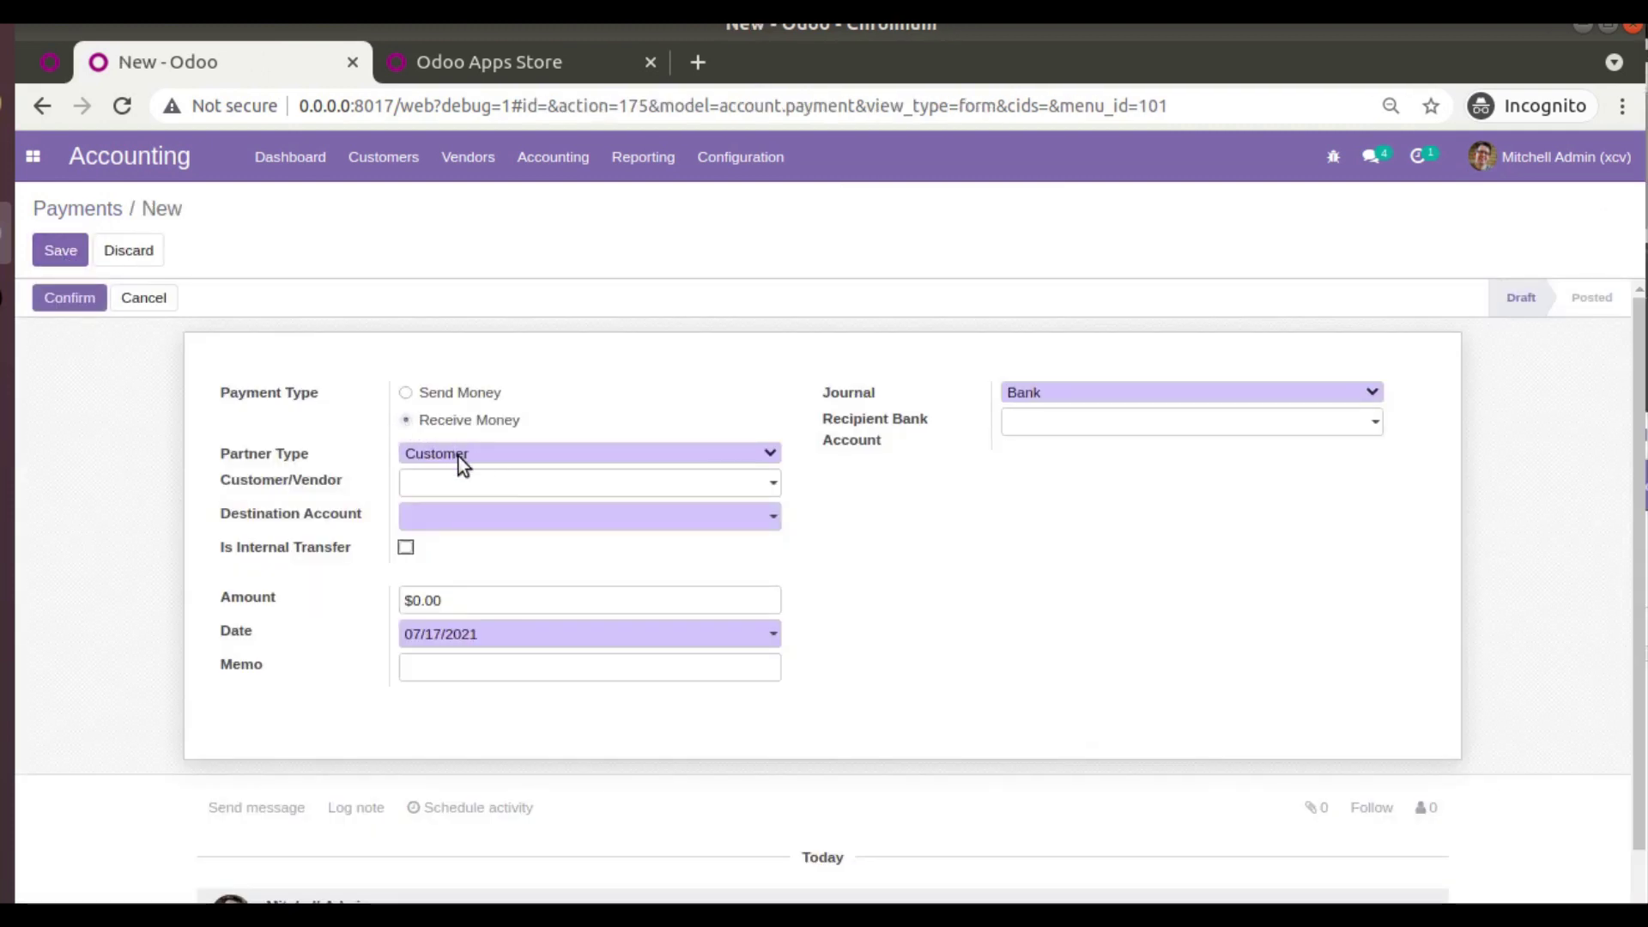
{"action": "left_click", "coordinate": [468, 483]}
{"action": "type", "text": "odoo m"}
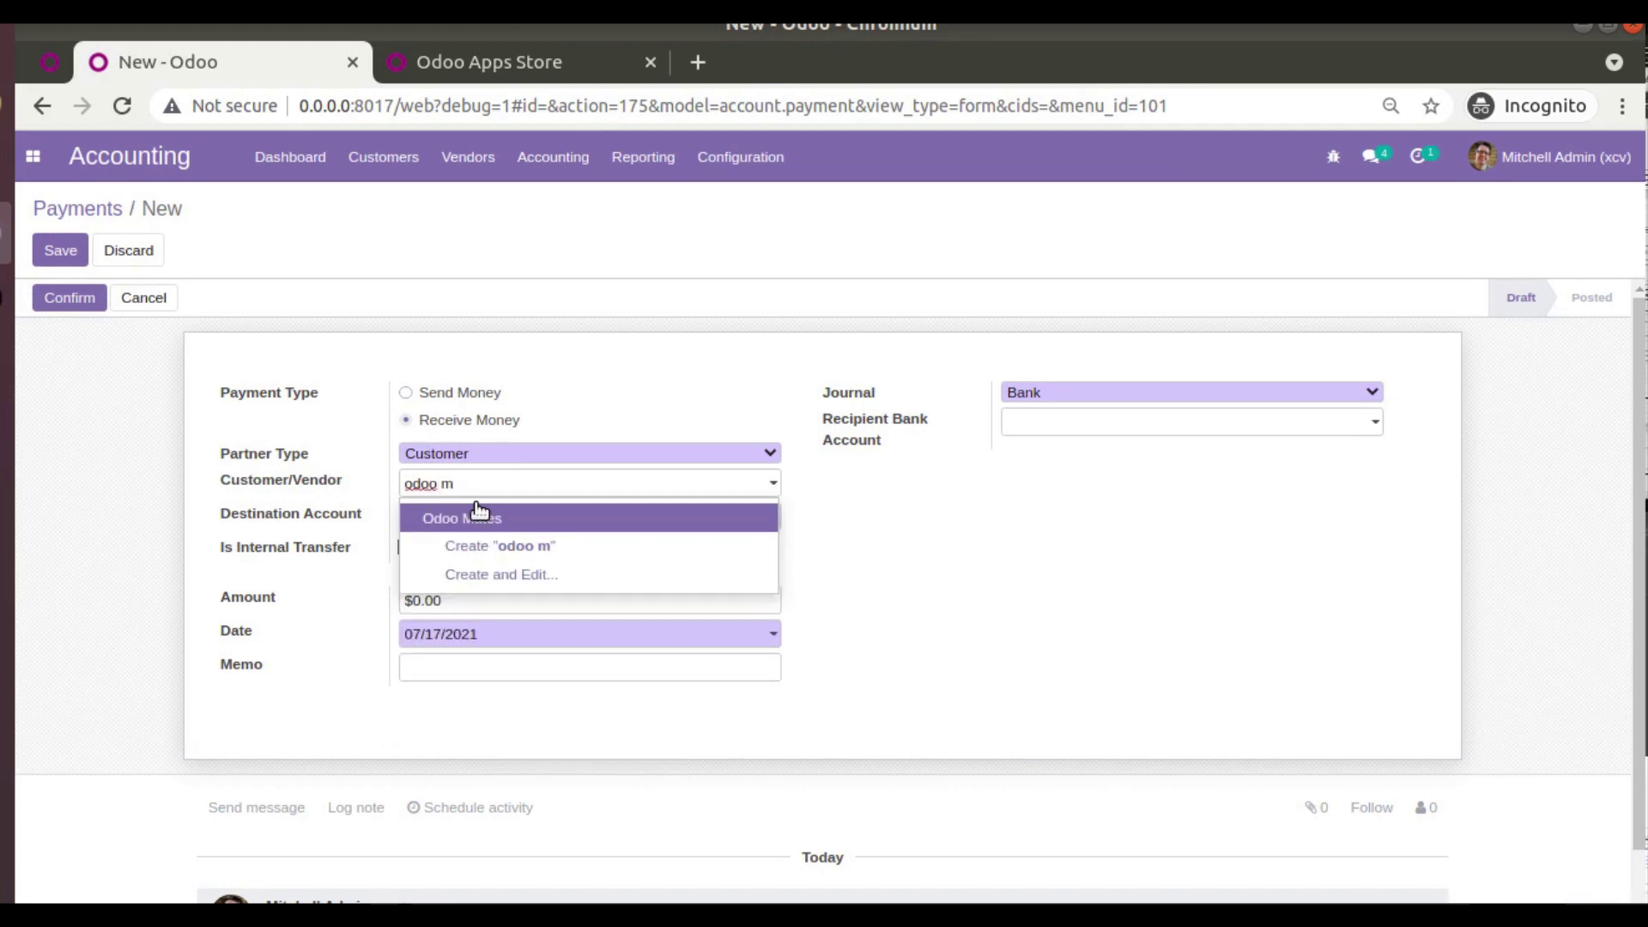
{"action": "left_click", "coordinate": [511, 522]}
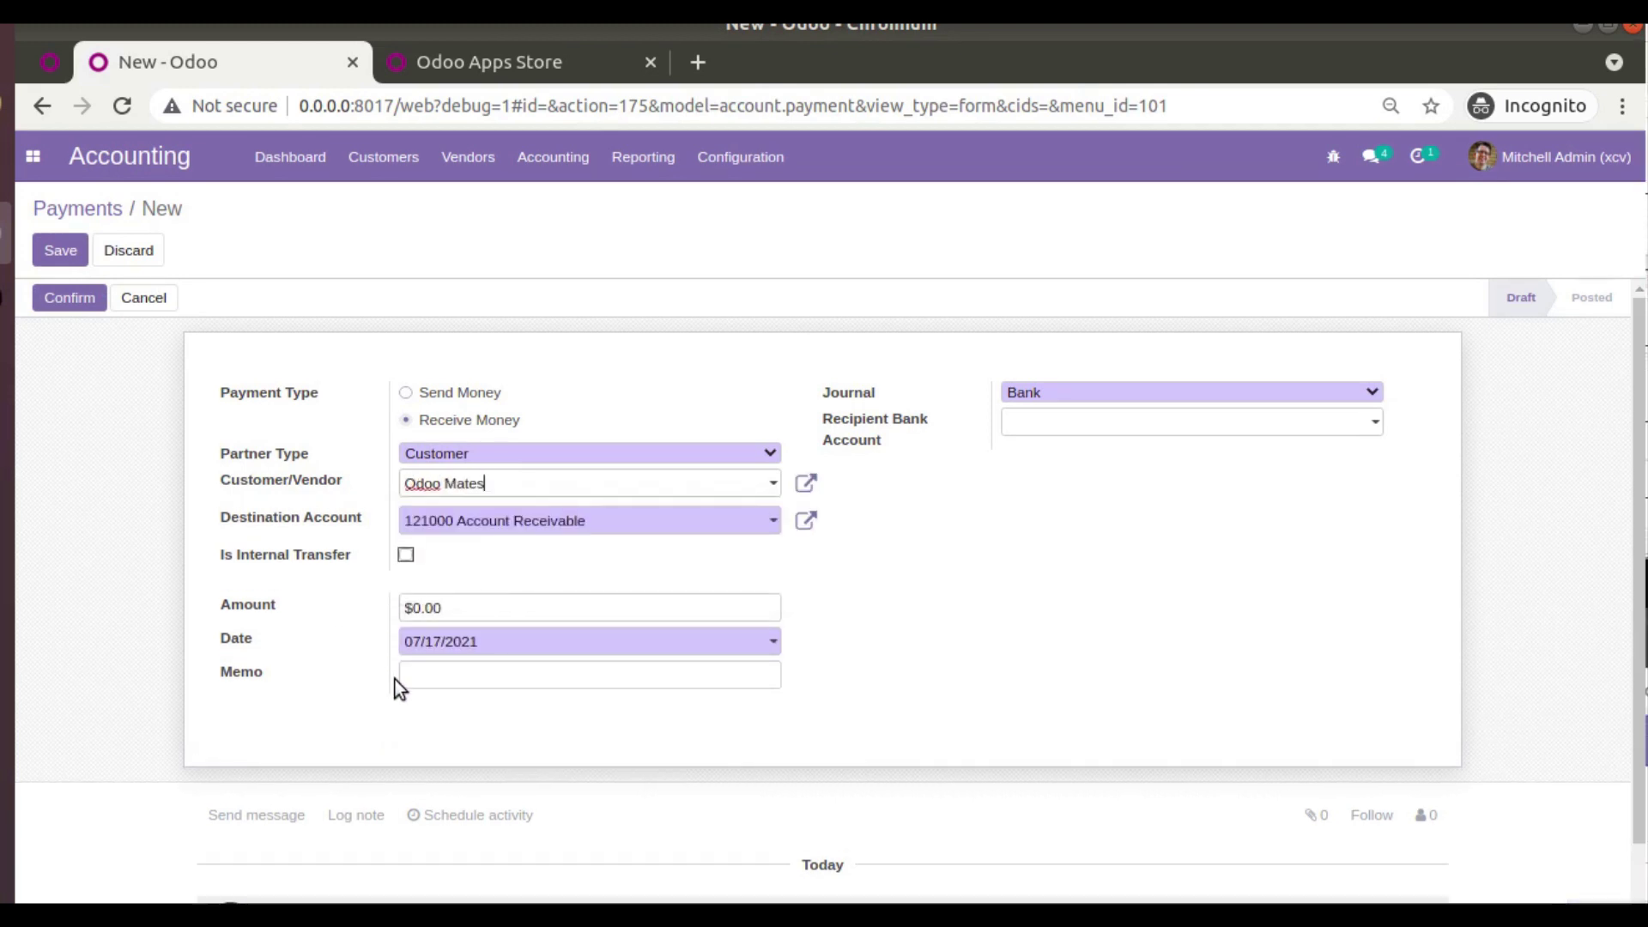
- Set the payment amount to $1,000.00, then save and post it as BNK1/2021/07/0004
{"action": "left_click", "coordinate": [499, 608]}
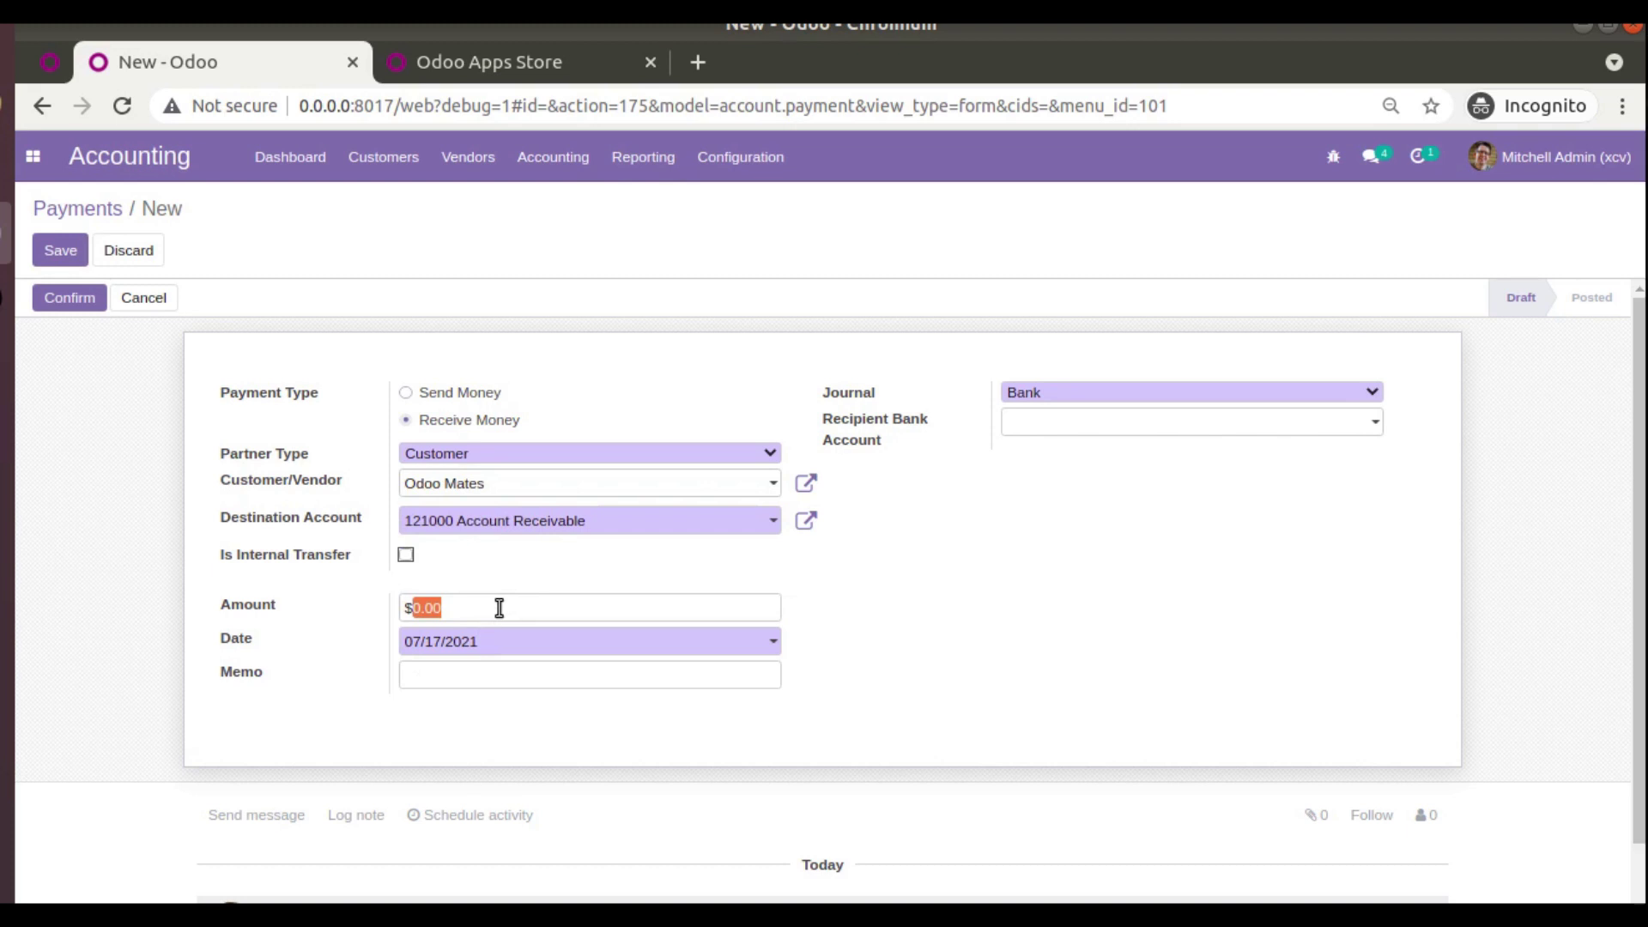
{"action": "type", "text": "1000"}
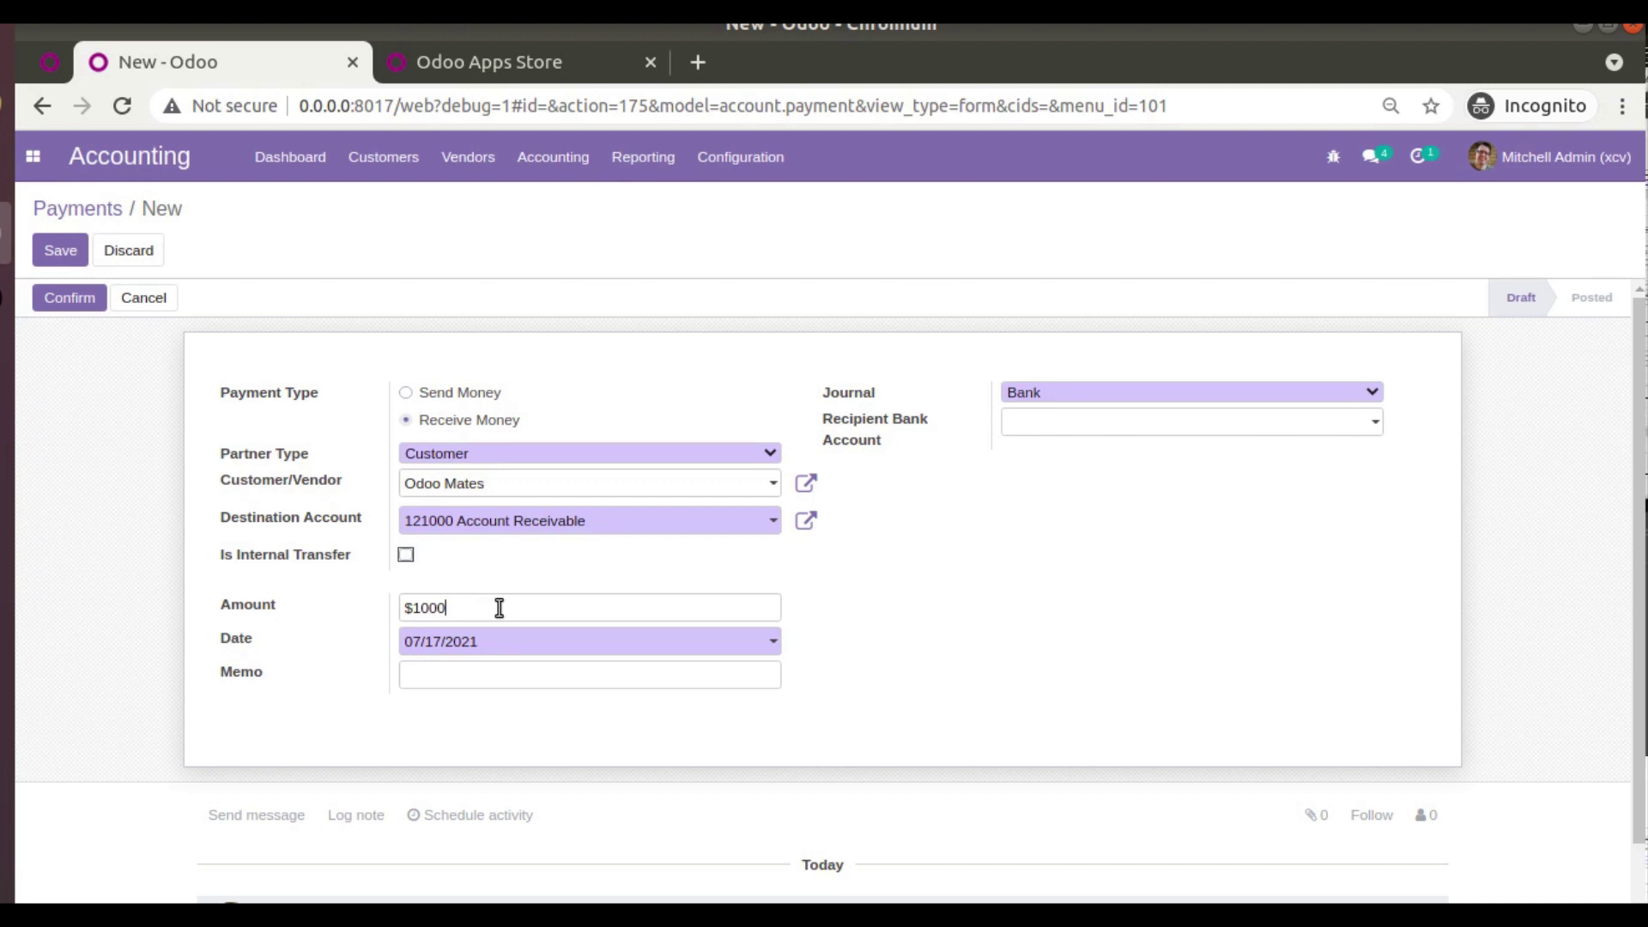
{"action": "left_click", "coordinate": [60, 250]}
{"action": "left_click", "coordinate": [84, 302]}
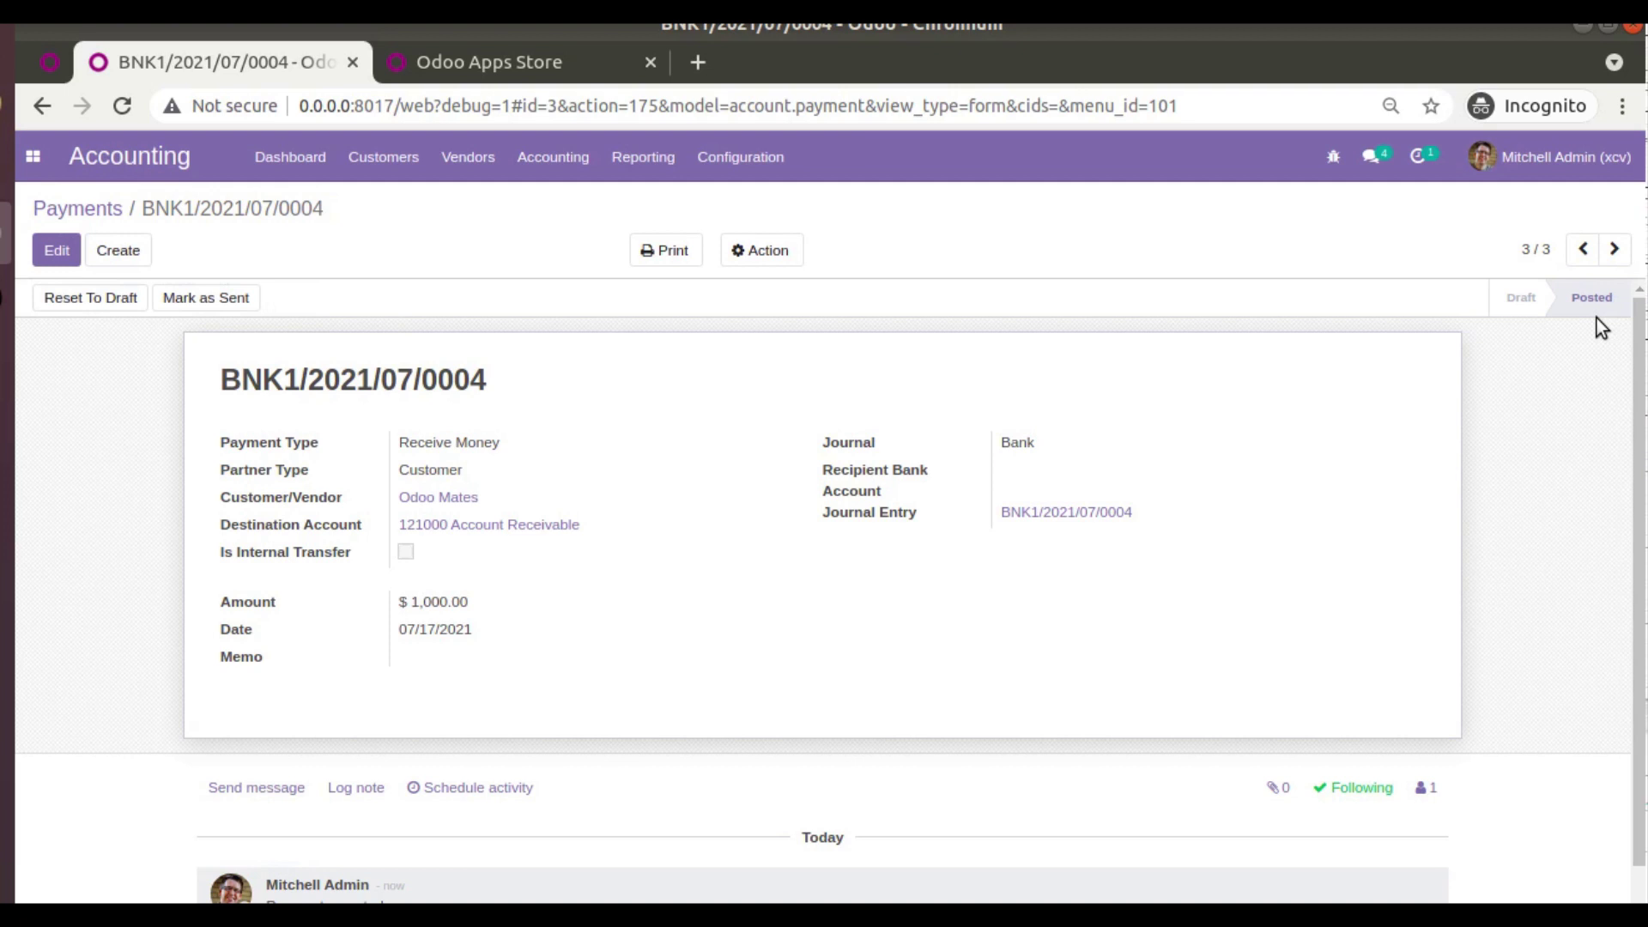
- Reopen invoice INV/2021/07/0007 and view payment BNK1/2021/07/0004 under Outstanding credits
{"action": "left_click", "coordinate": [381, 168]}
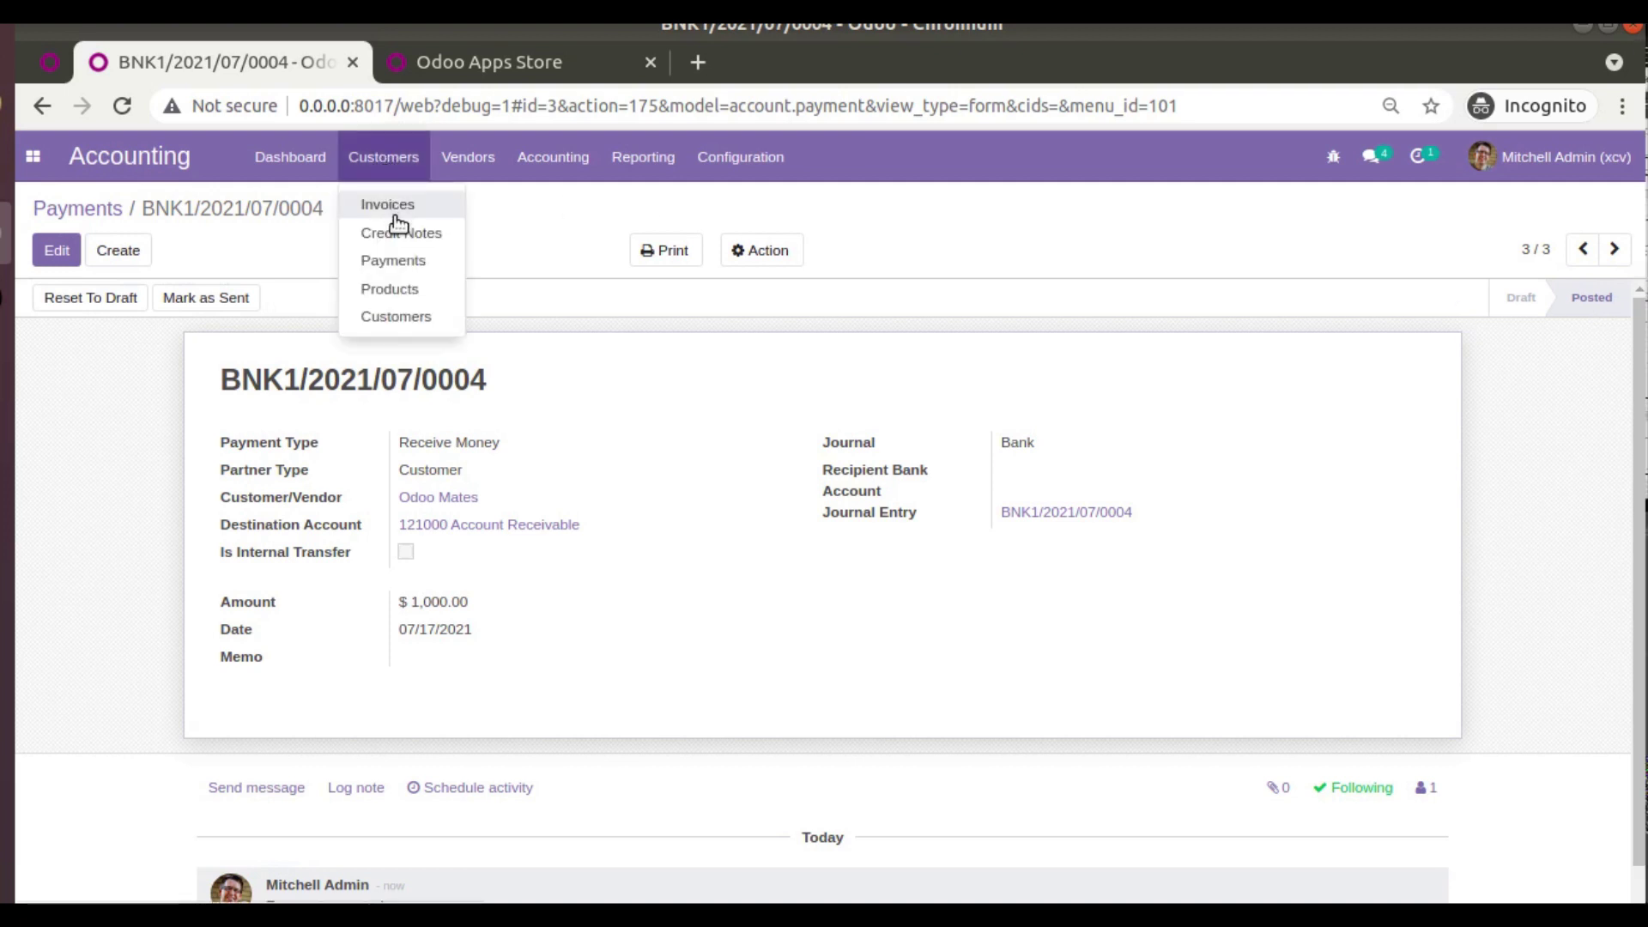
{"action": "left_click", "coordinate": [394, 208]}
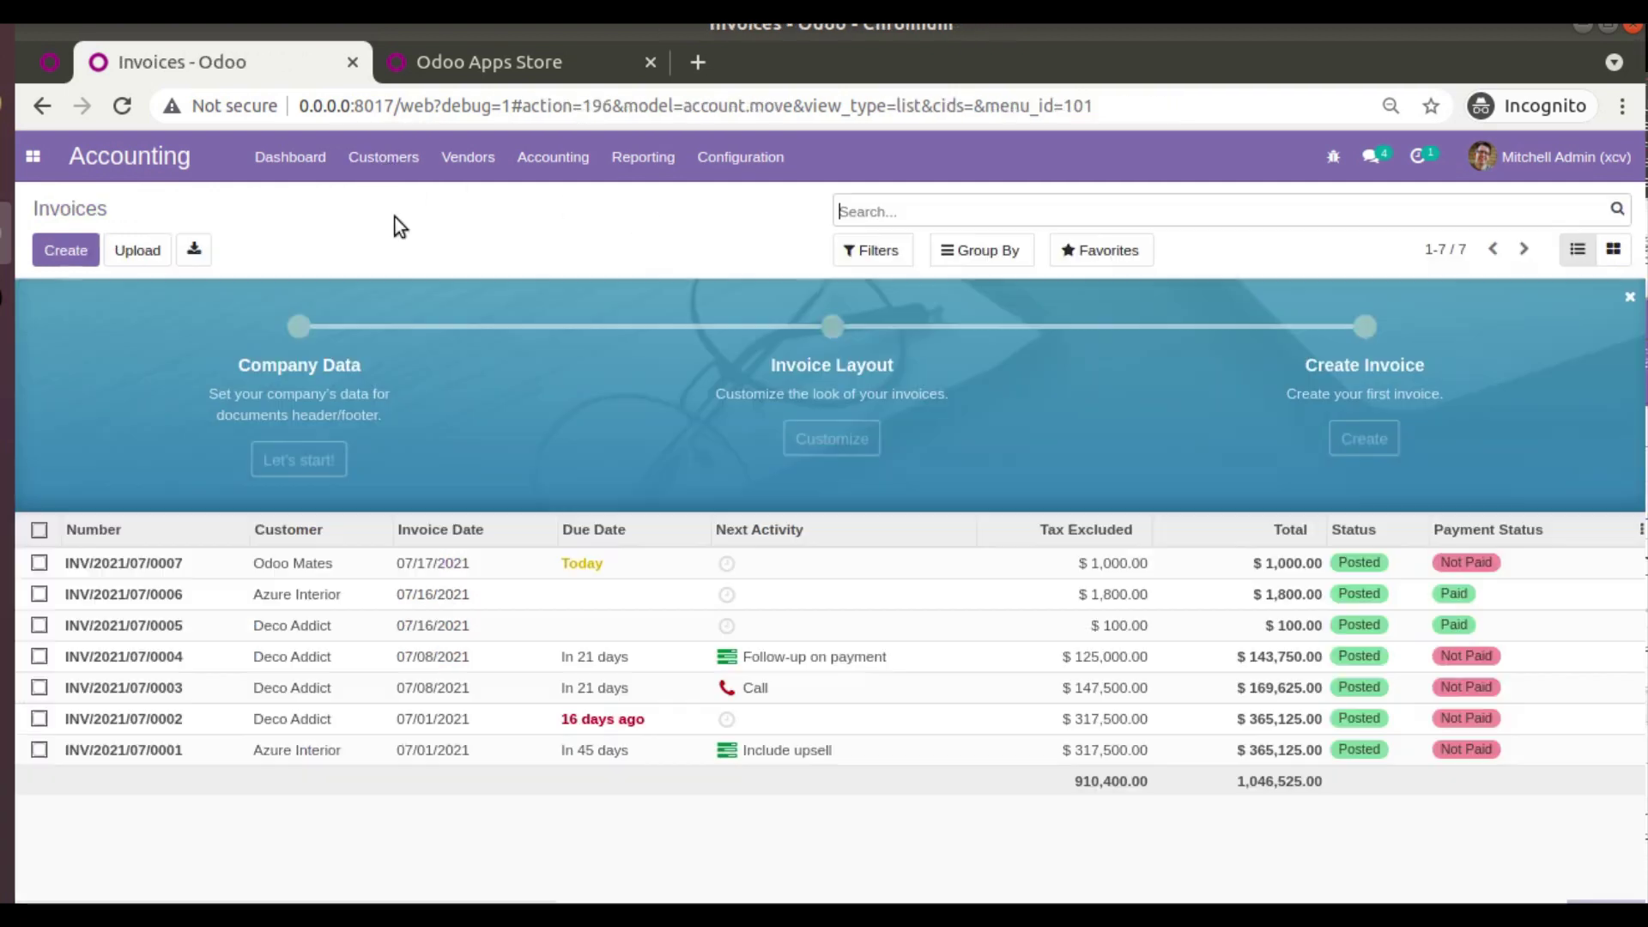
{"action": "left_click", "coordinate": [226, 567]}
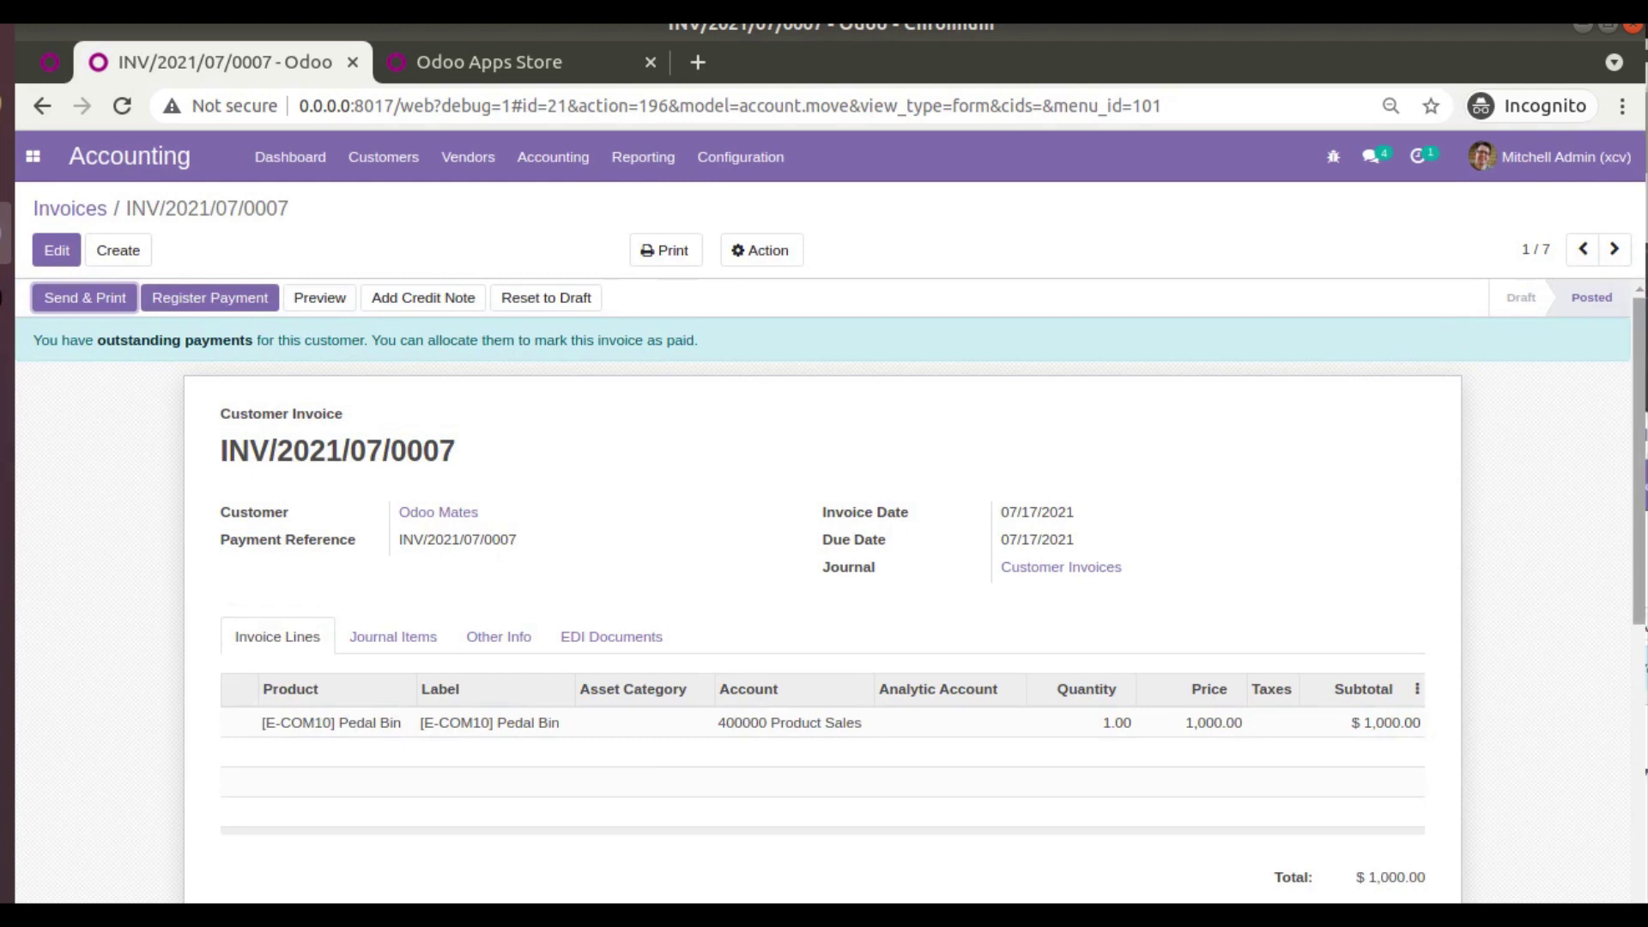
{"action": "scroll", "coordinate": [1591, 344], "scroll_direction": "down", "scroll_amount": 5}
{"action": "scroll", "coordinate": [1094, 765], "scroll_direction": "up", "scroll_amount": 3}
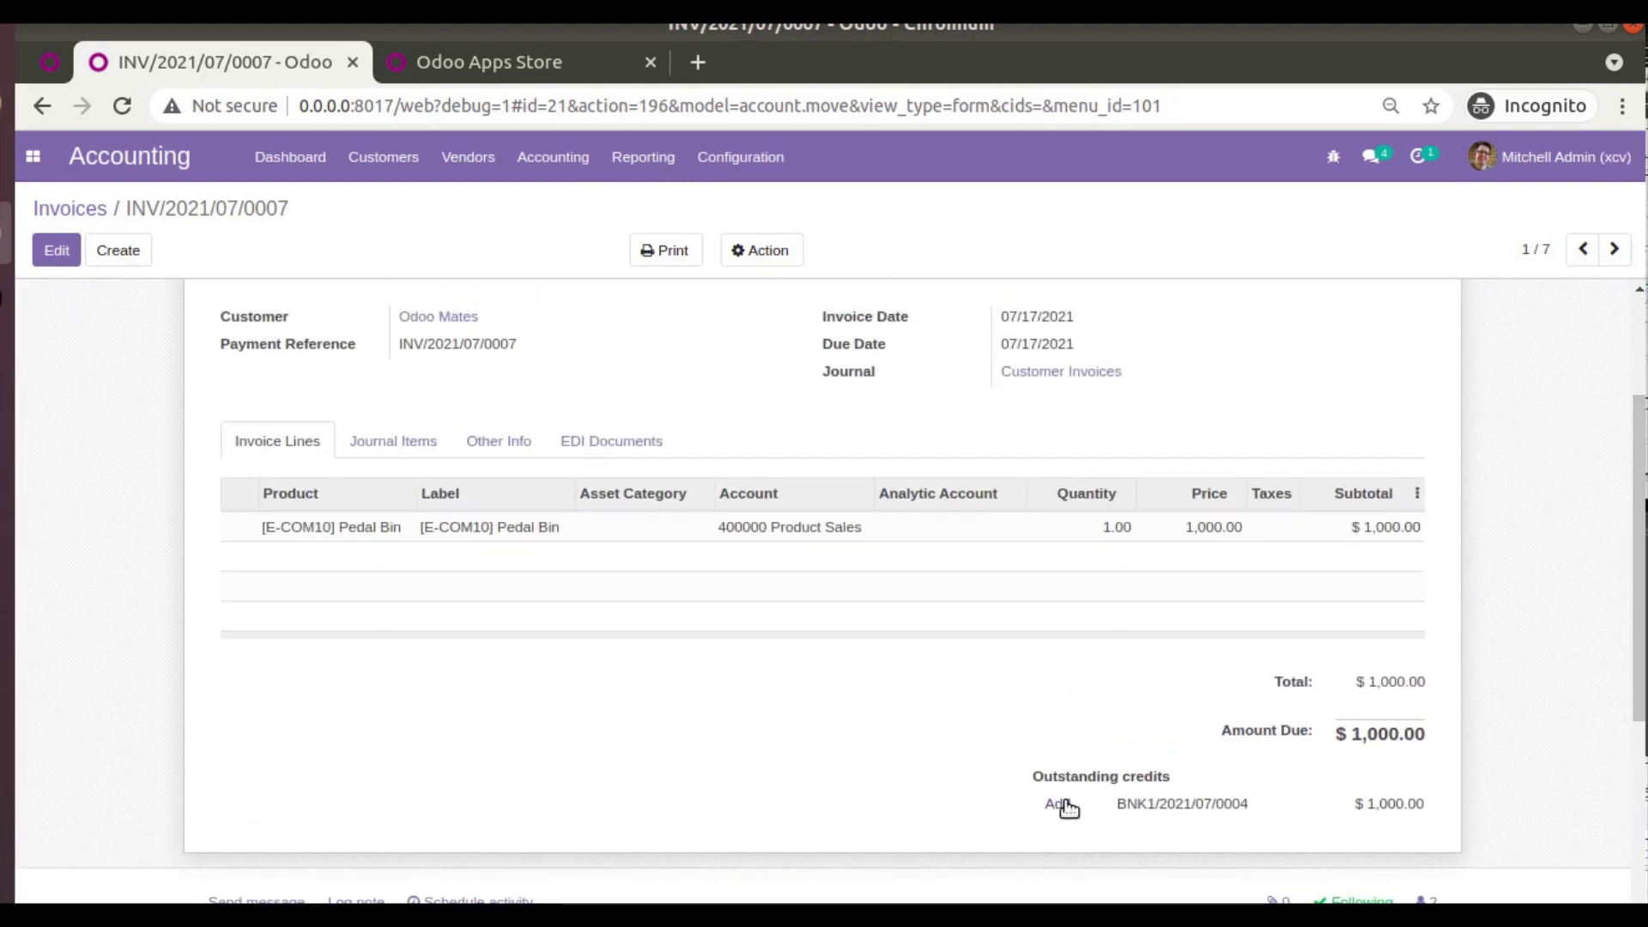
{"action": "mouse_move", "coordinate": [1085, 809]}
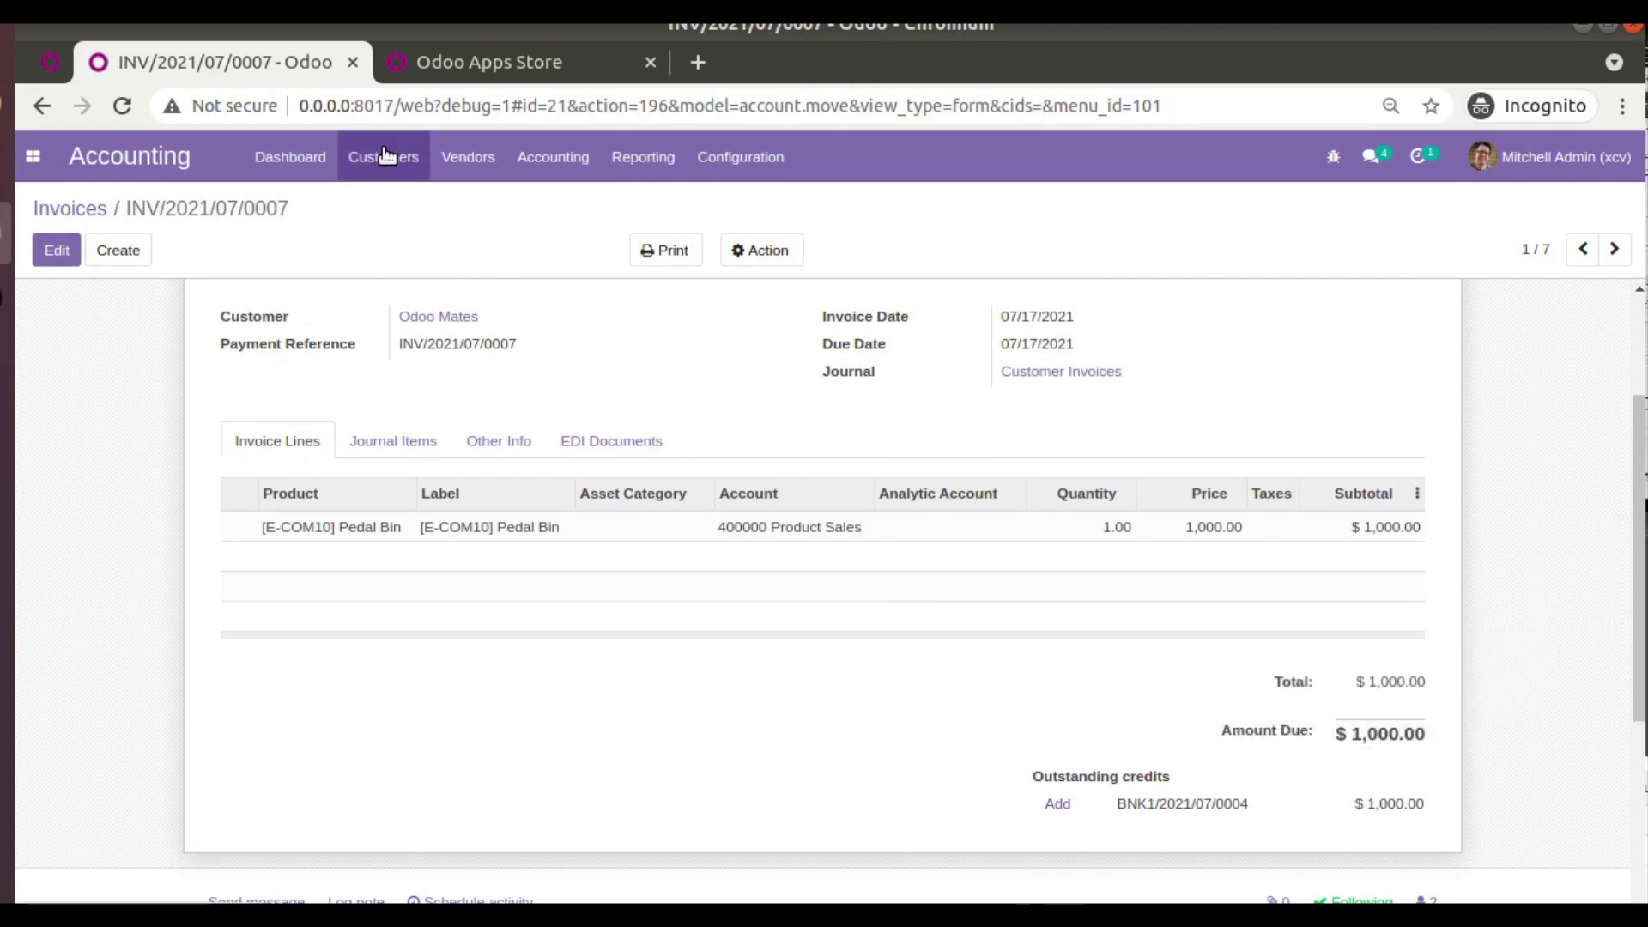
- Show all Journal Items for partner Odoo Mates, with the Posted filter removed
{"action": "left_click", "coordinate": [590, 169]}
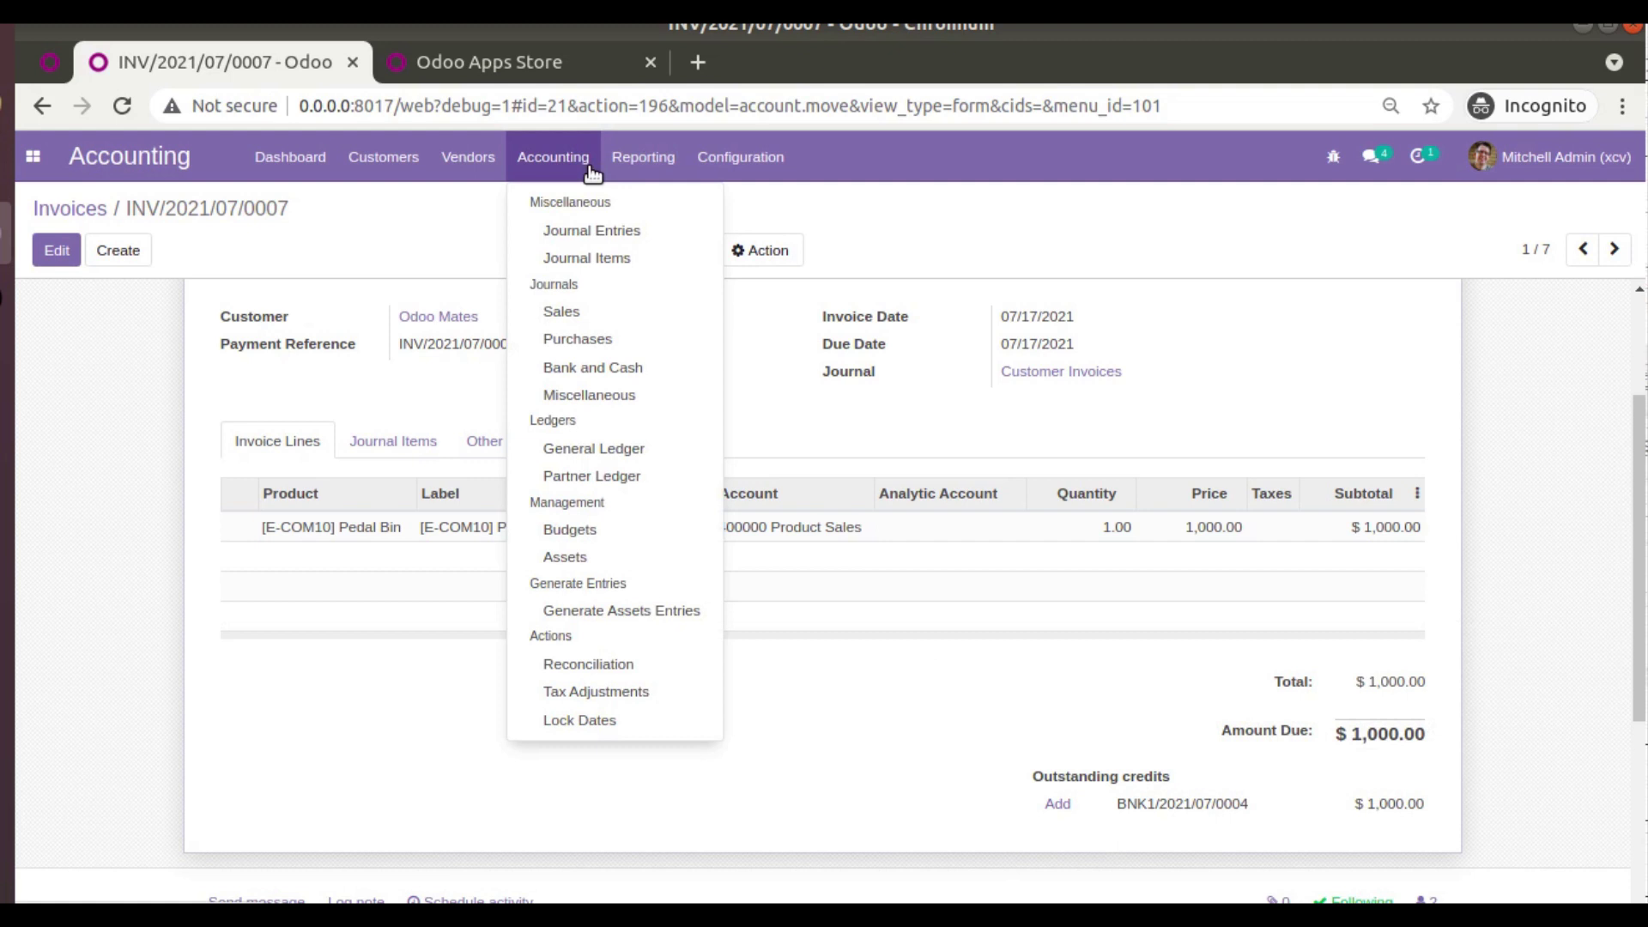
{"action": "left_click", "coordinate": [594, 261]}
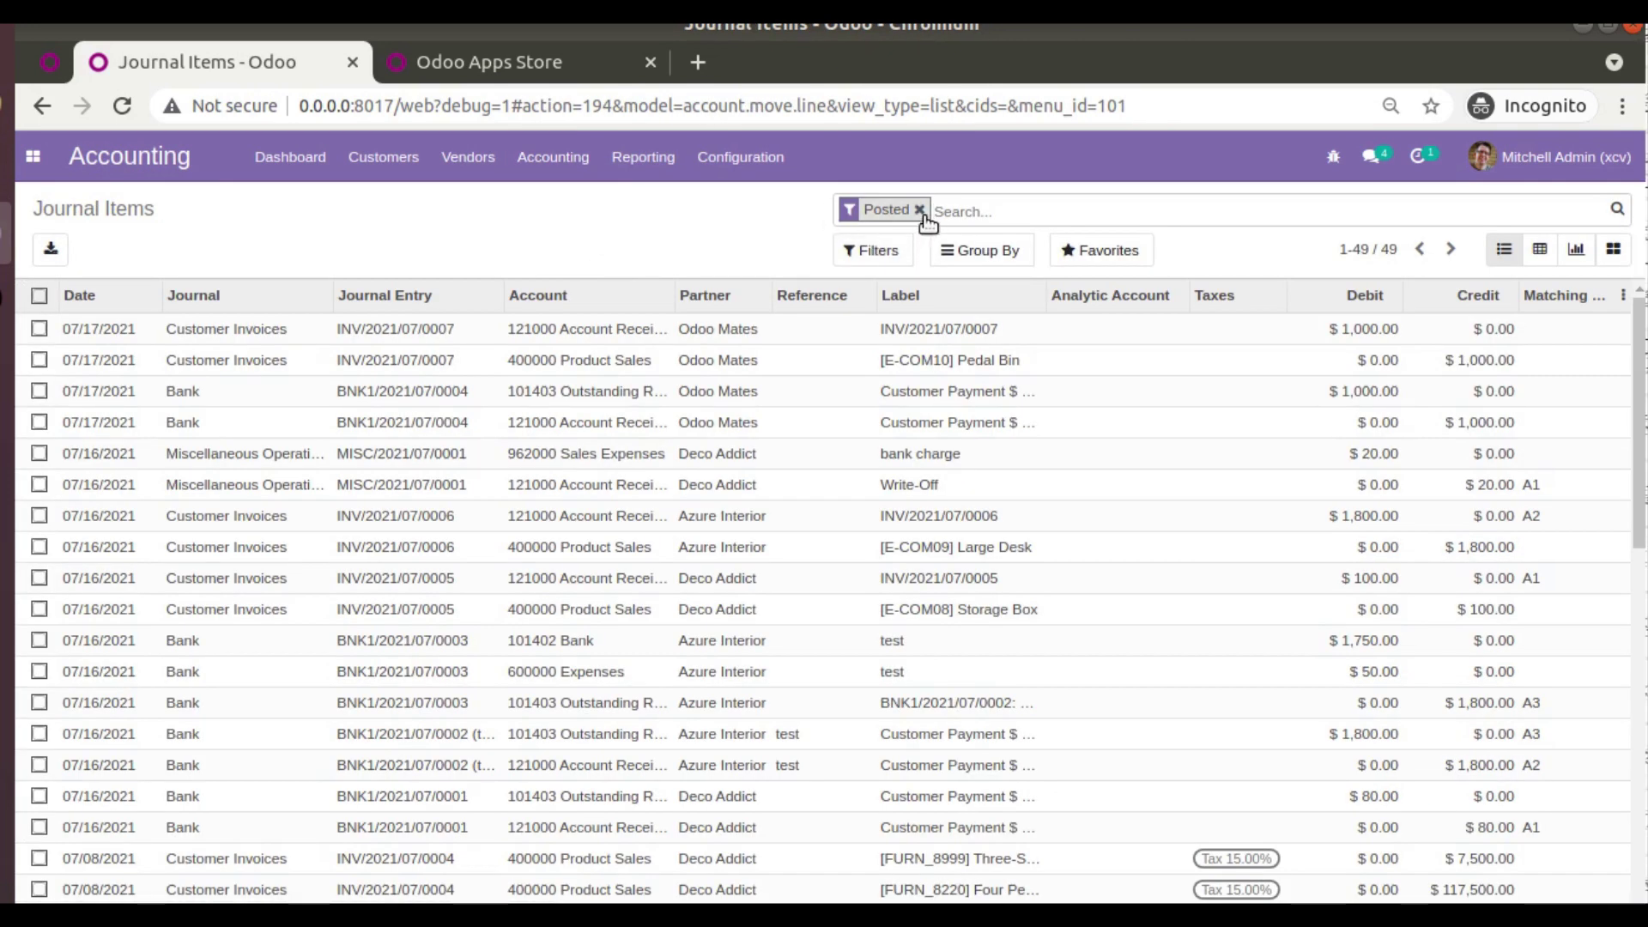
{"action": "left_click", "coordinate": [923, 212]}
{"action": "type", "text": "odoo mates"}
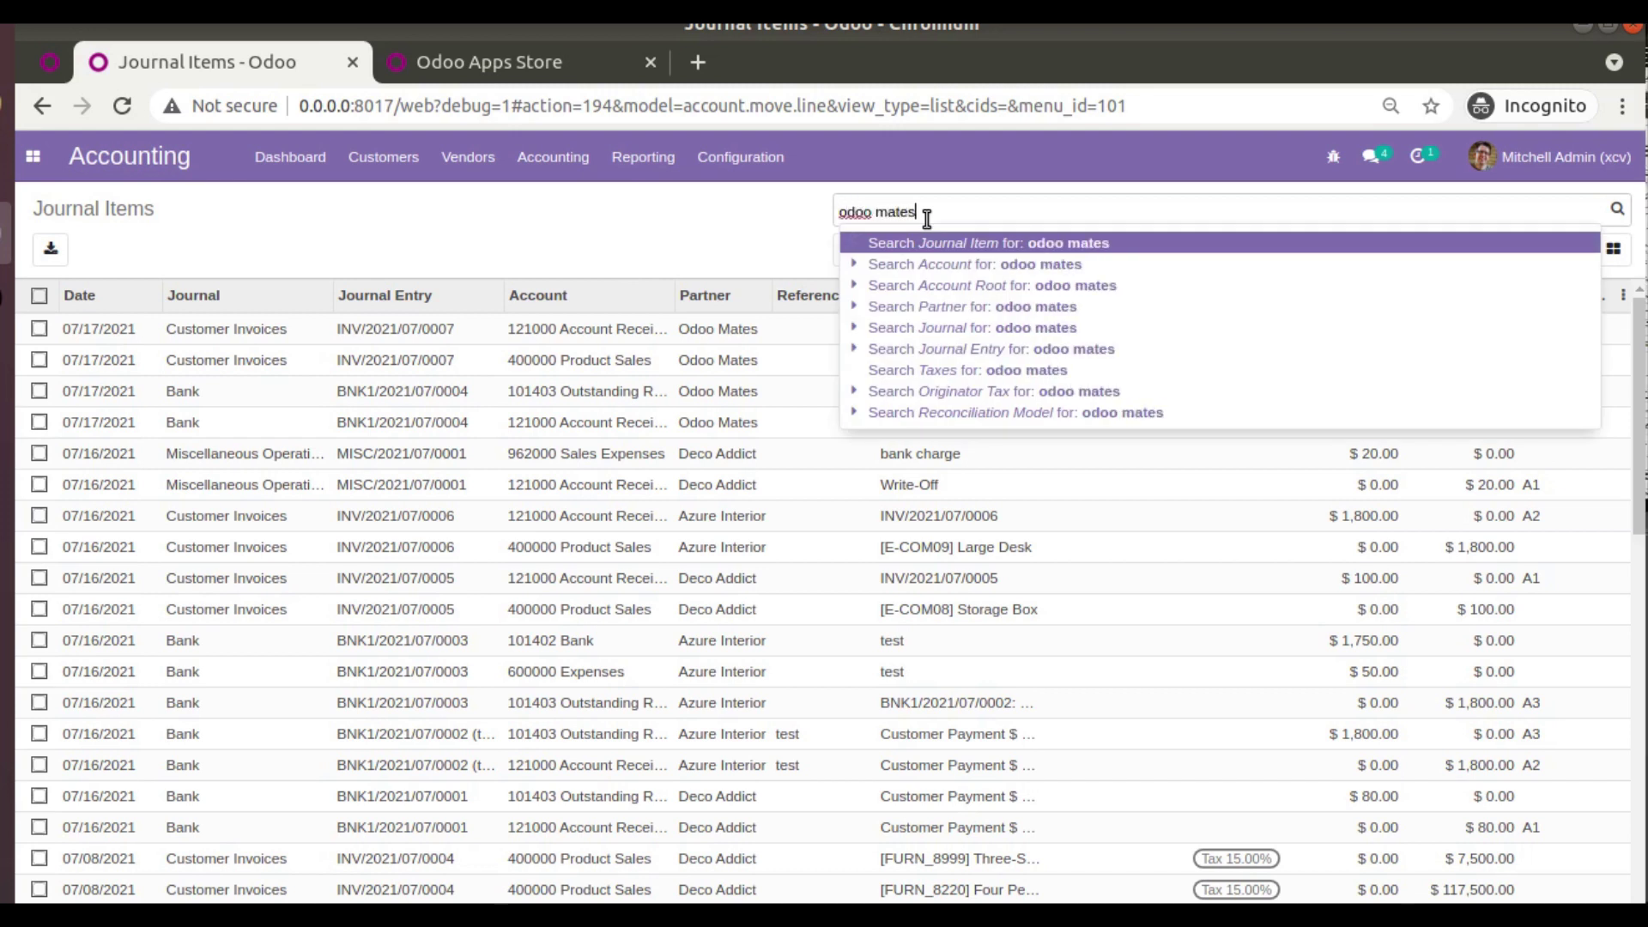
{"action": "left_click", "coordinate": [928, 306]}
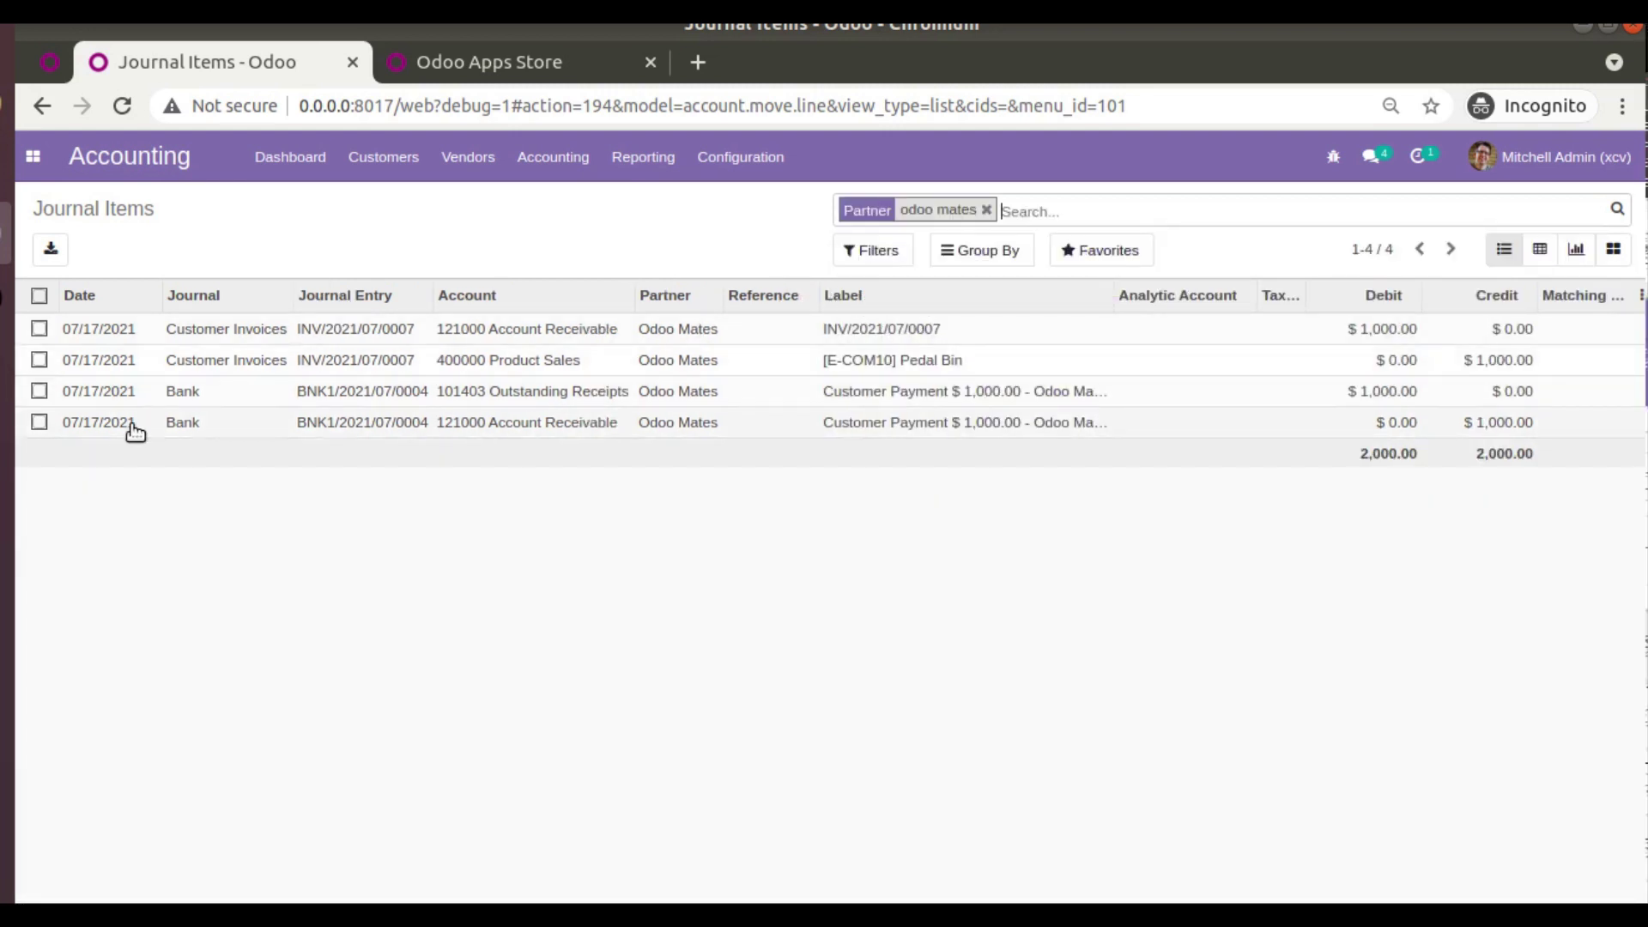
- Select the invoice and payment 121000 receivable lines and open the Action menu
{"action": "left_click", "coordinate": [40, 329]}
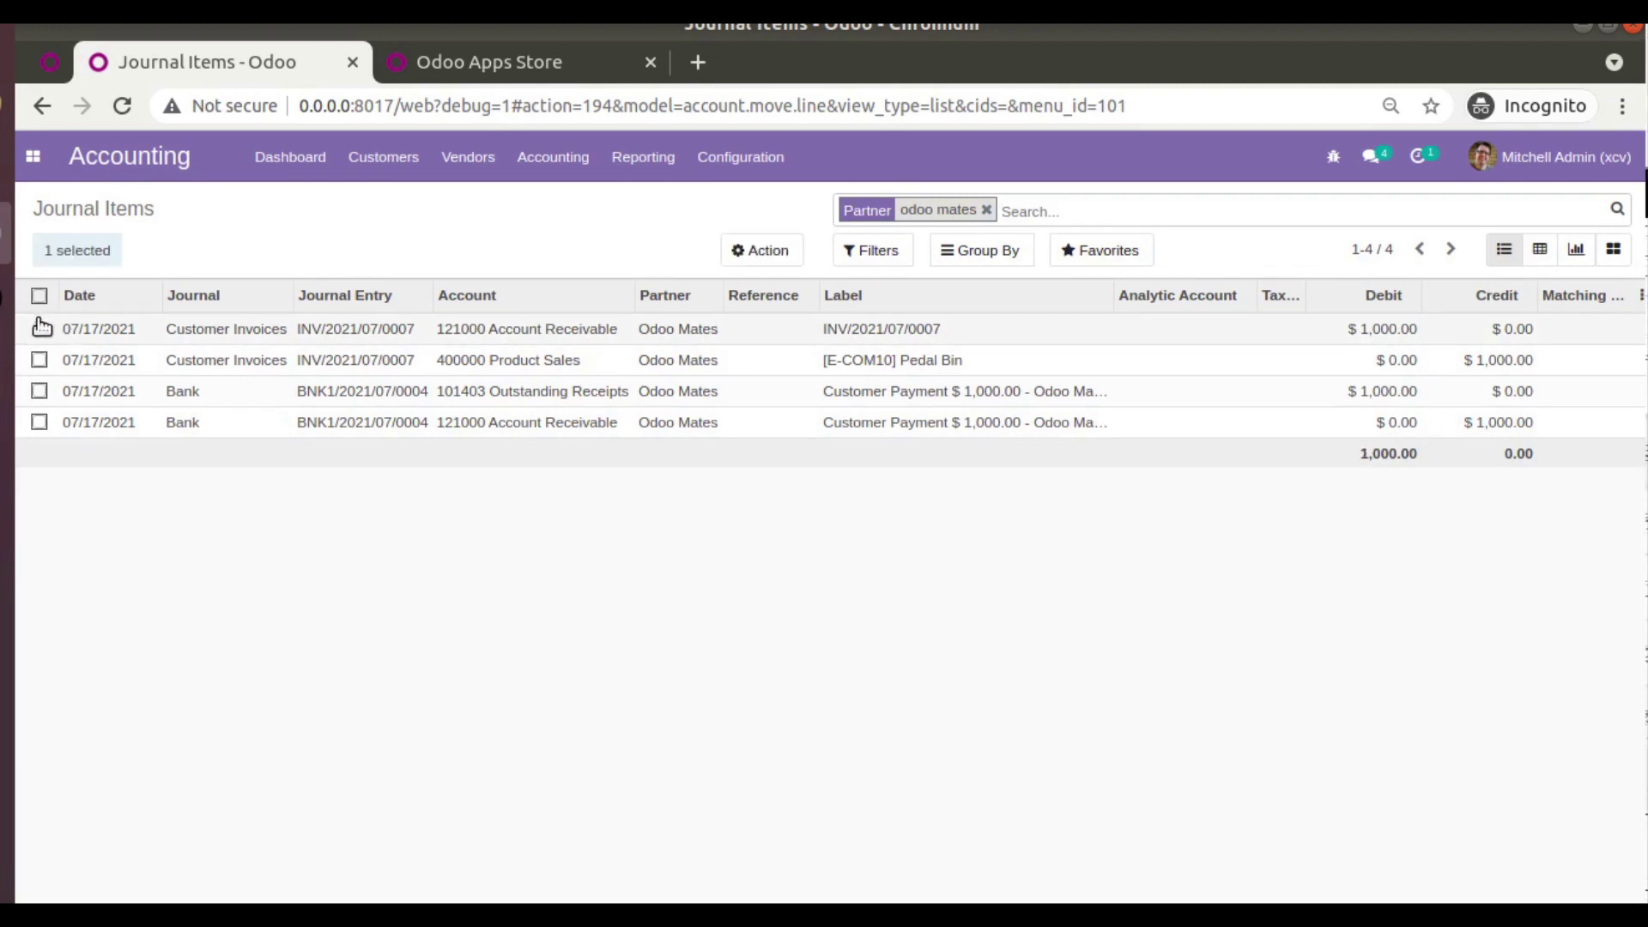
{"action": "left_click", "coordinate": [40, 392]}
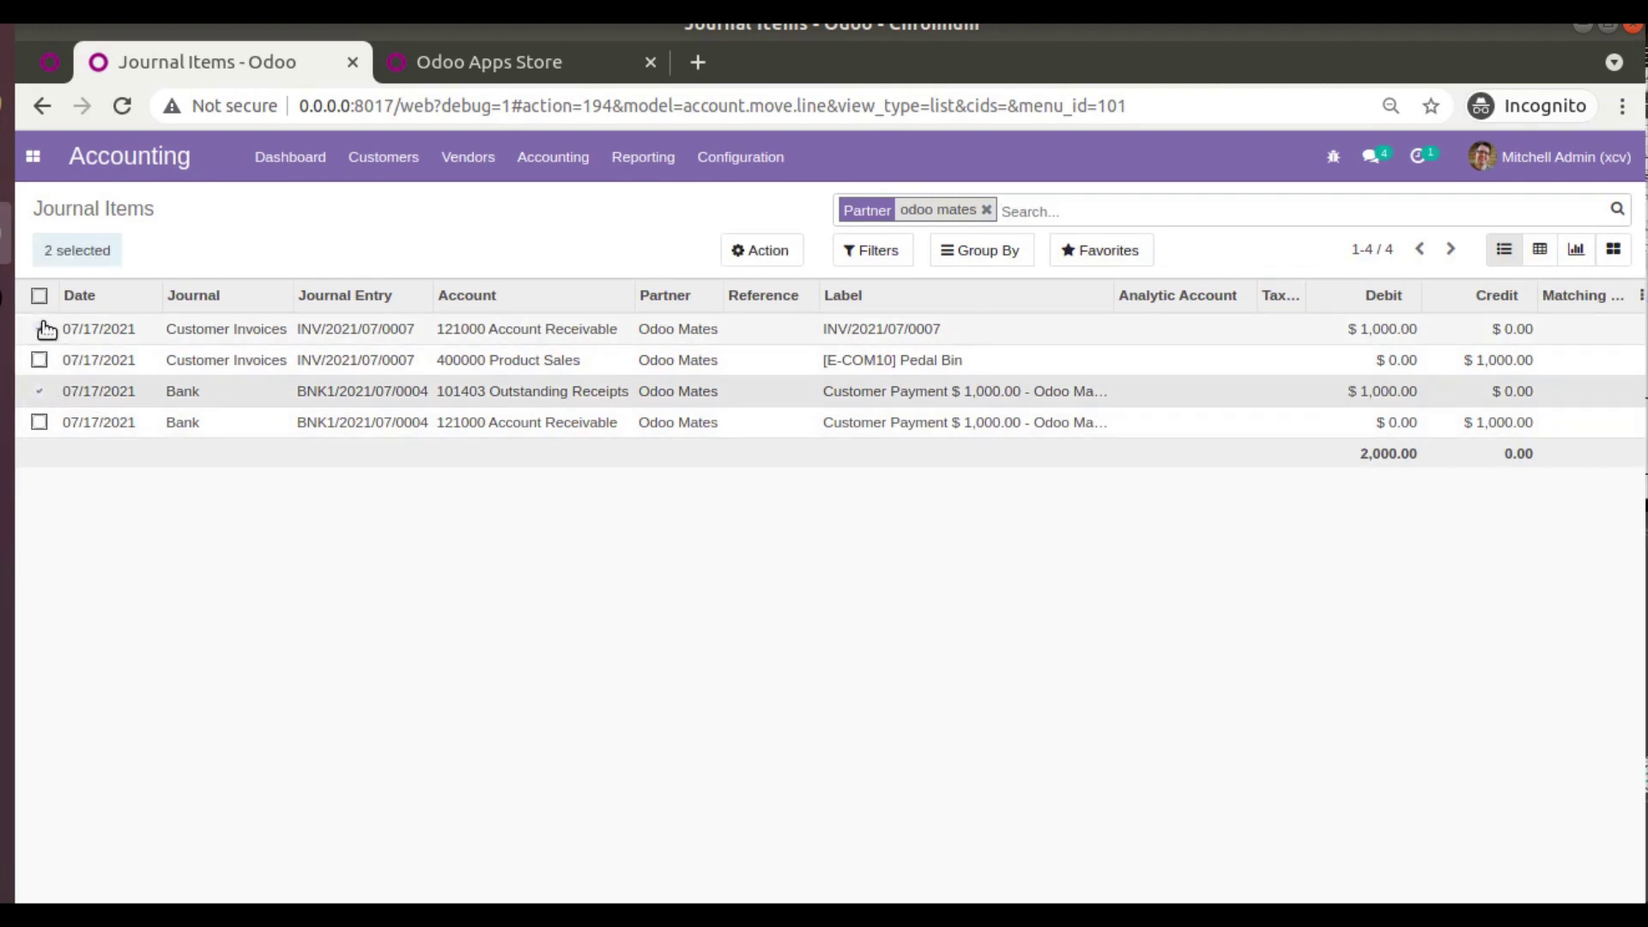
{"action": "left_click", "coordinate": [40, 391]}
{"action": "left_click", "coordinate": [39, 423]}
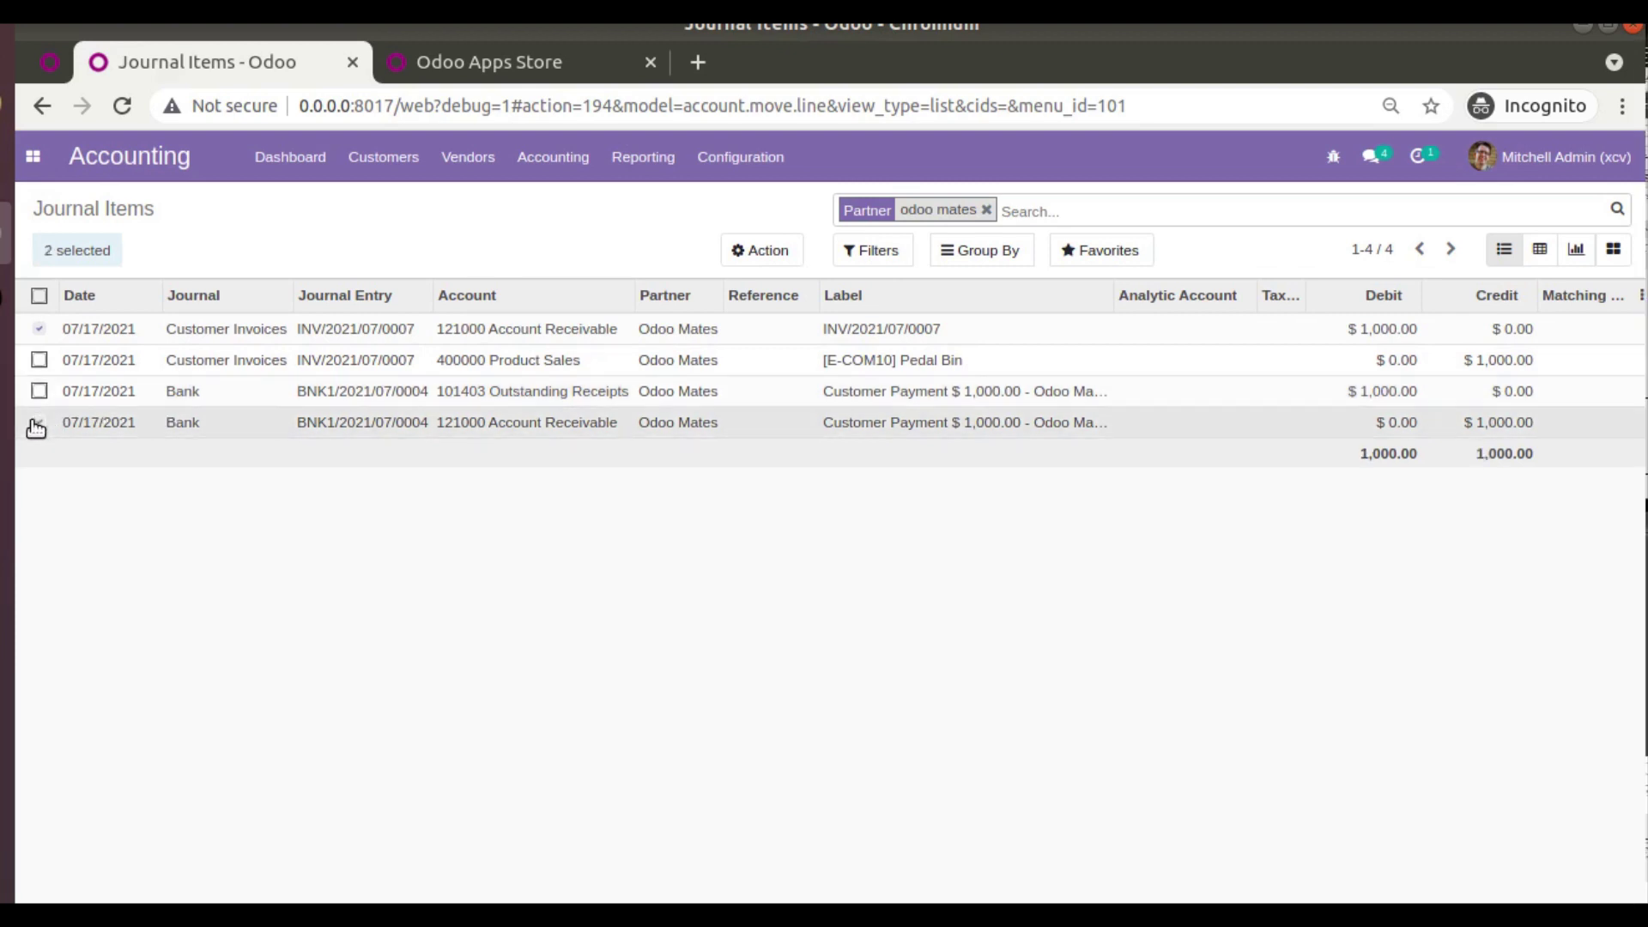
{"action": "left_click", "coordinate": [764, 249]}
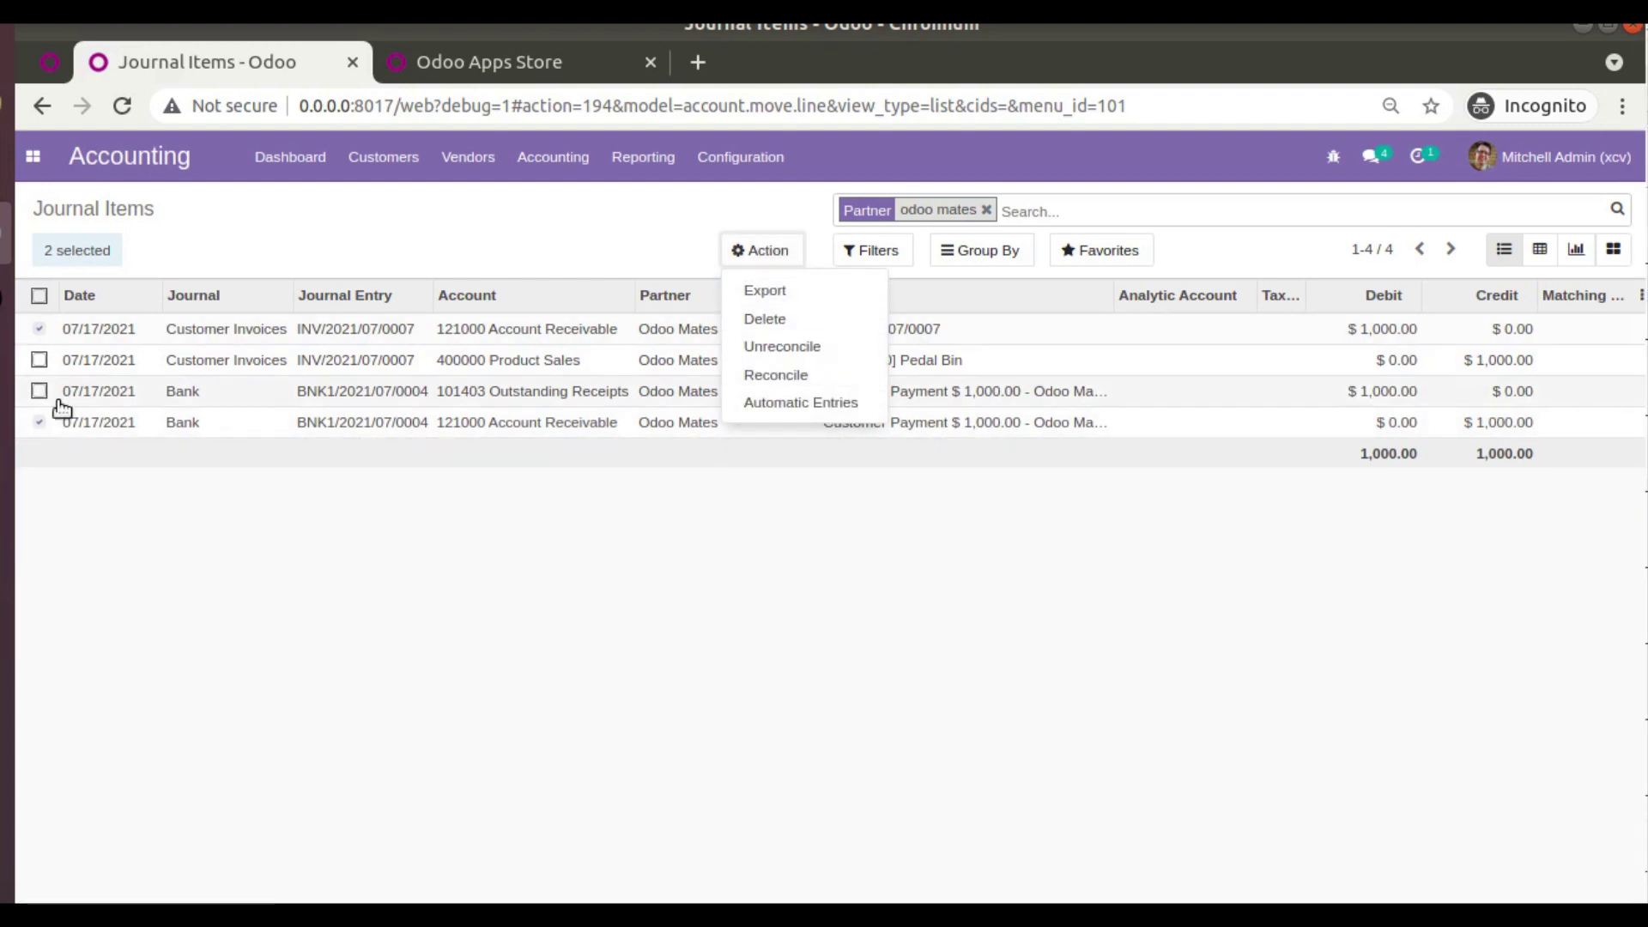
- Reconcile the two receivable lines so INV/2021/07/0007 becomes Paid, then open the Customers menu
{"action": "left_click", "coordinate": [759, 382]}
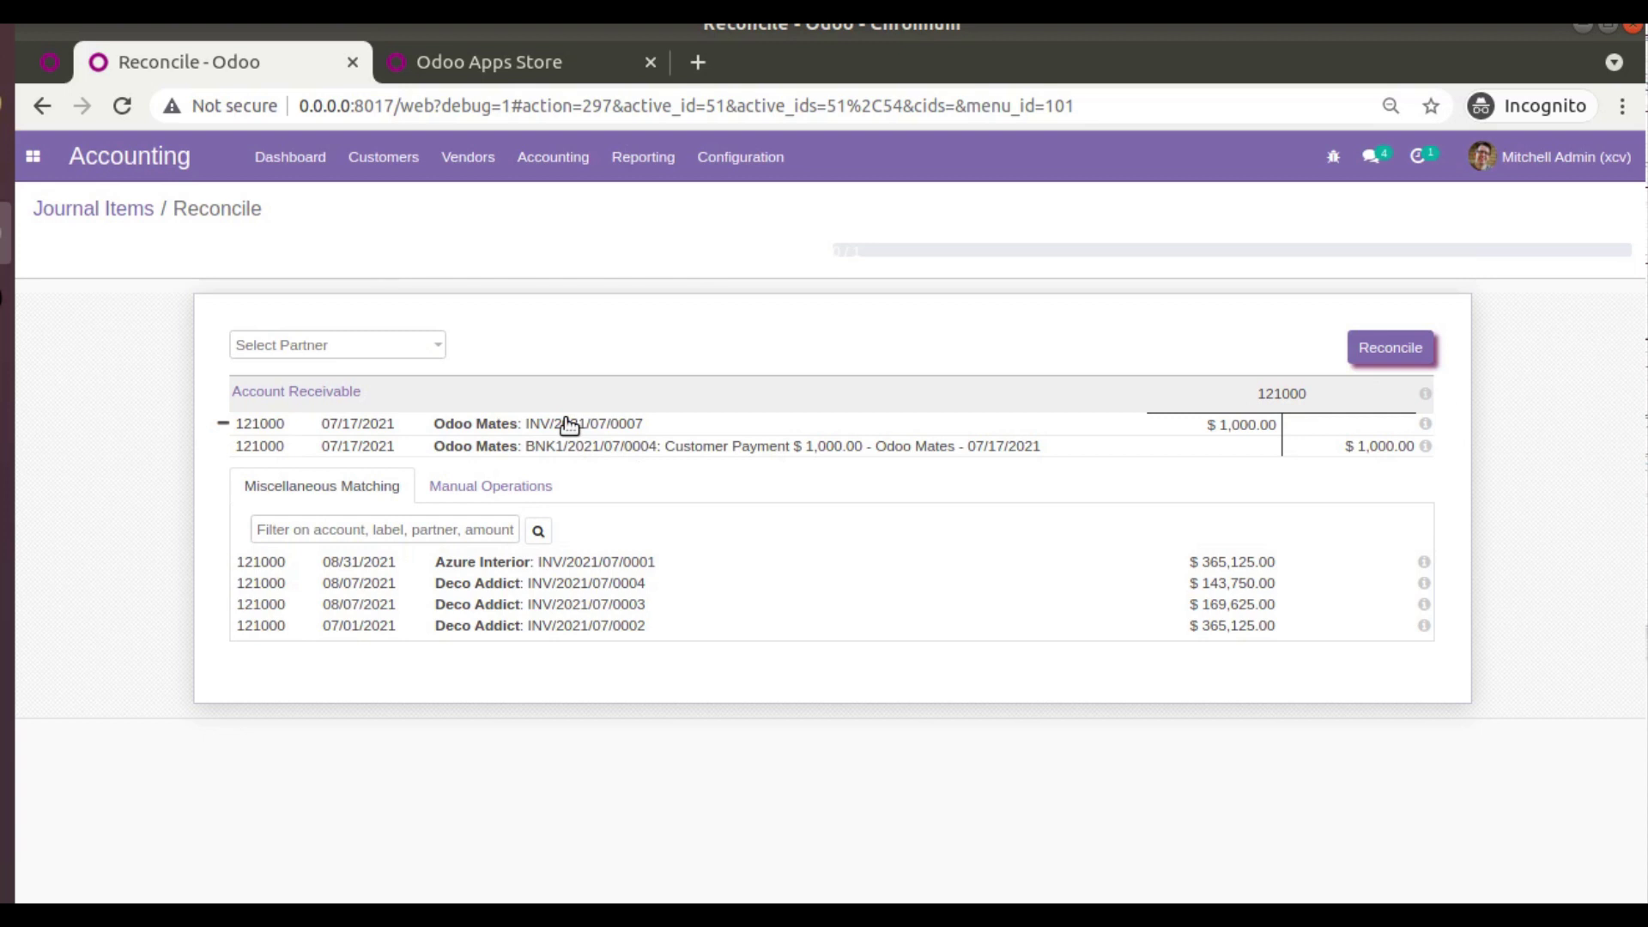
{"action": "left_click", "coordinate": [1382, 348]}
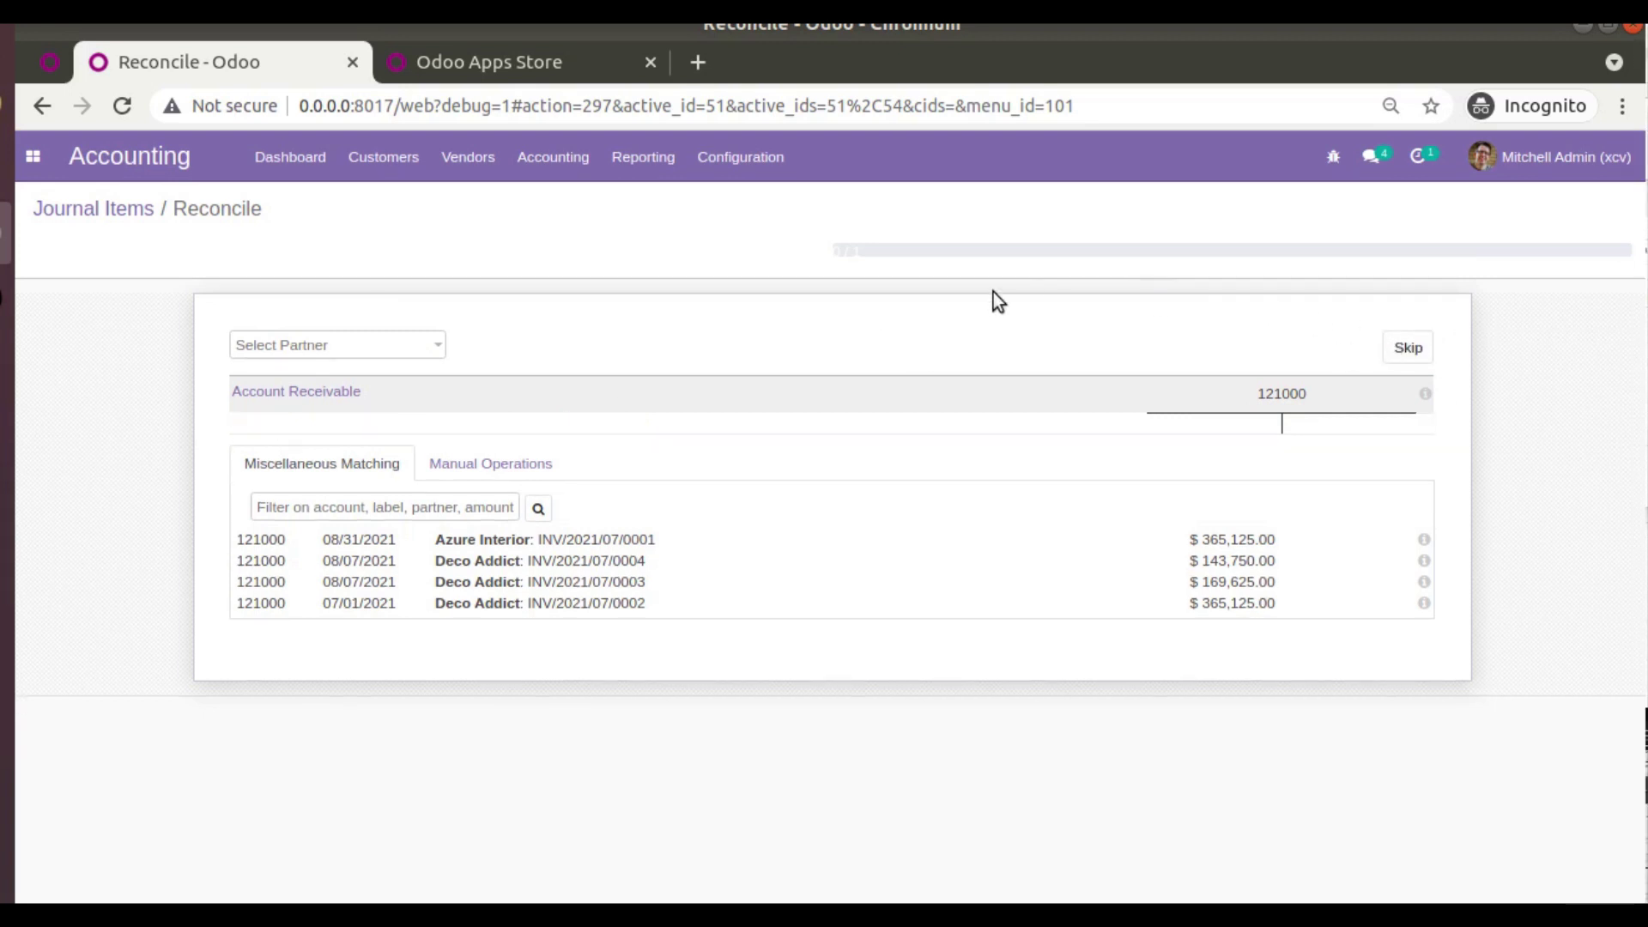
{"action": "left_click", "coordinate": [413, 163]}
{"action": "left_click", "coordinate": [405, 210]}
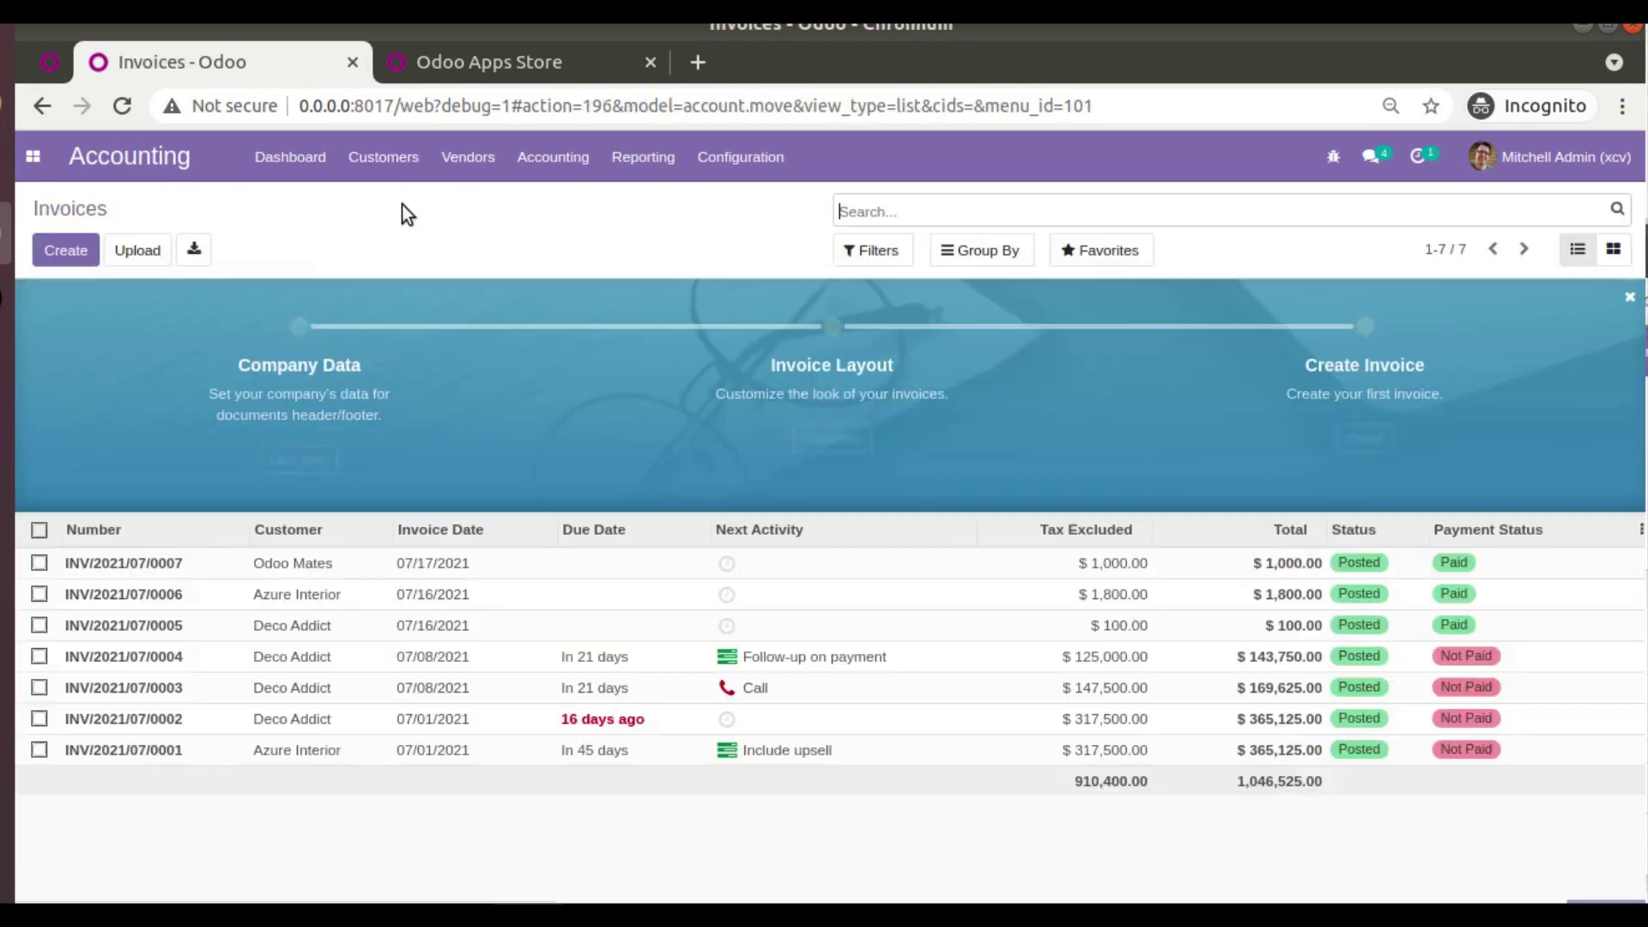
{"action": "left_click", "coordinate": [416, 563]}
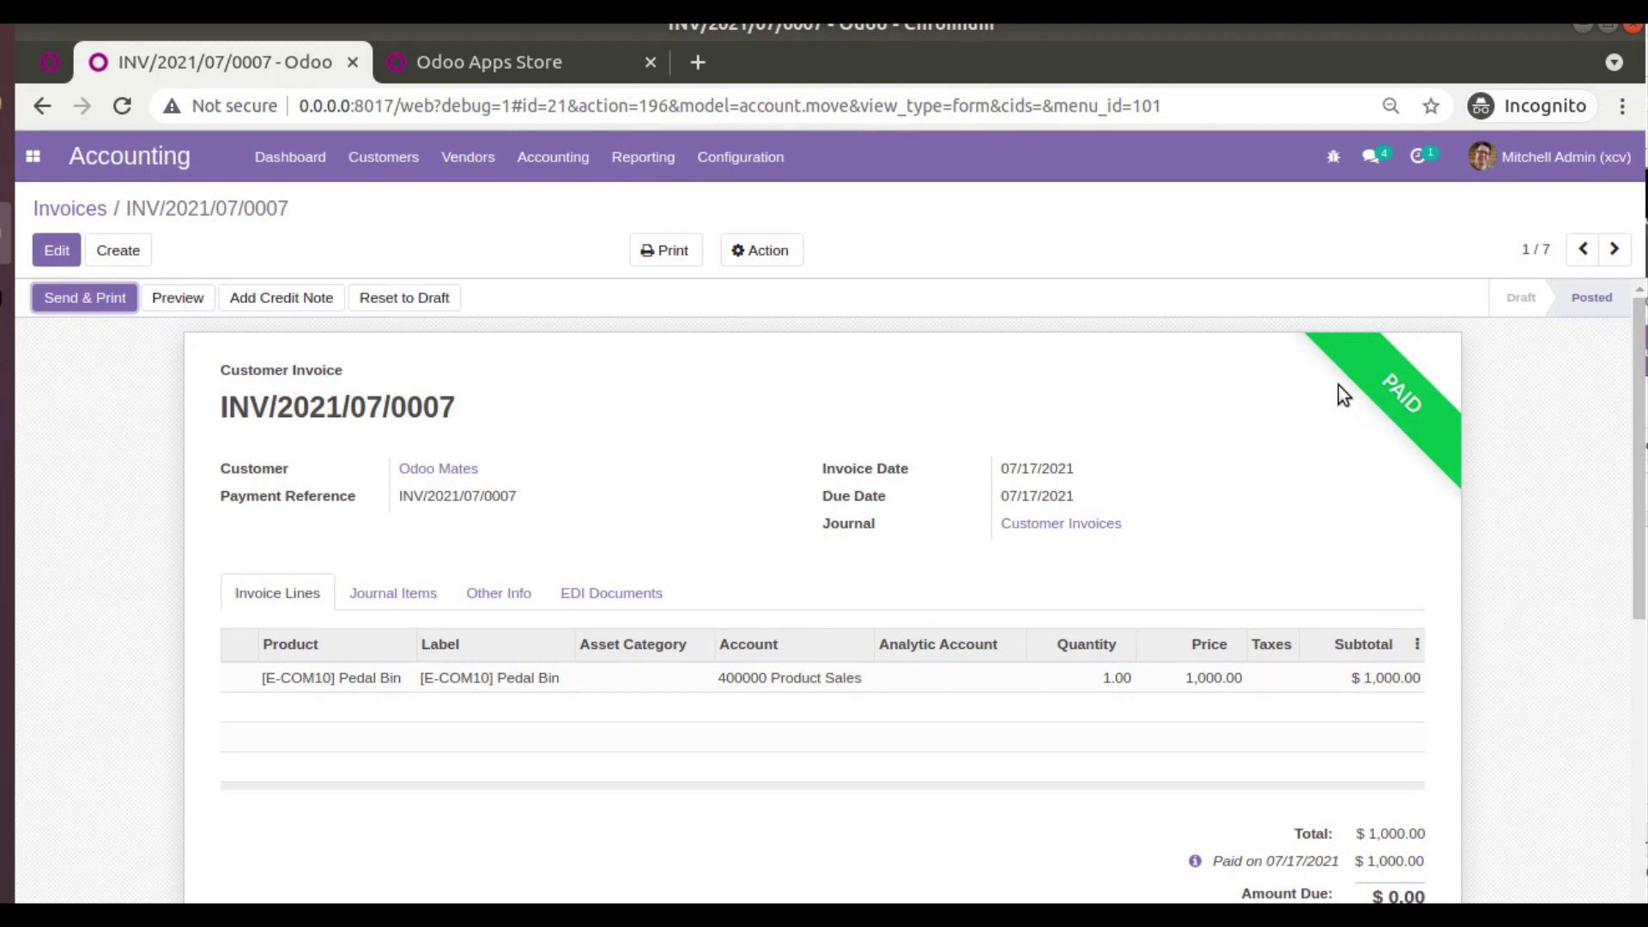
{"action": "scroll", "coordinate": [1260, 561], "scroll_direction": "down", "scroll_amount": 4}
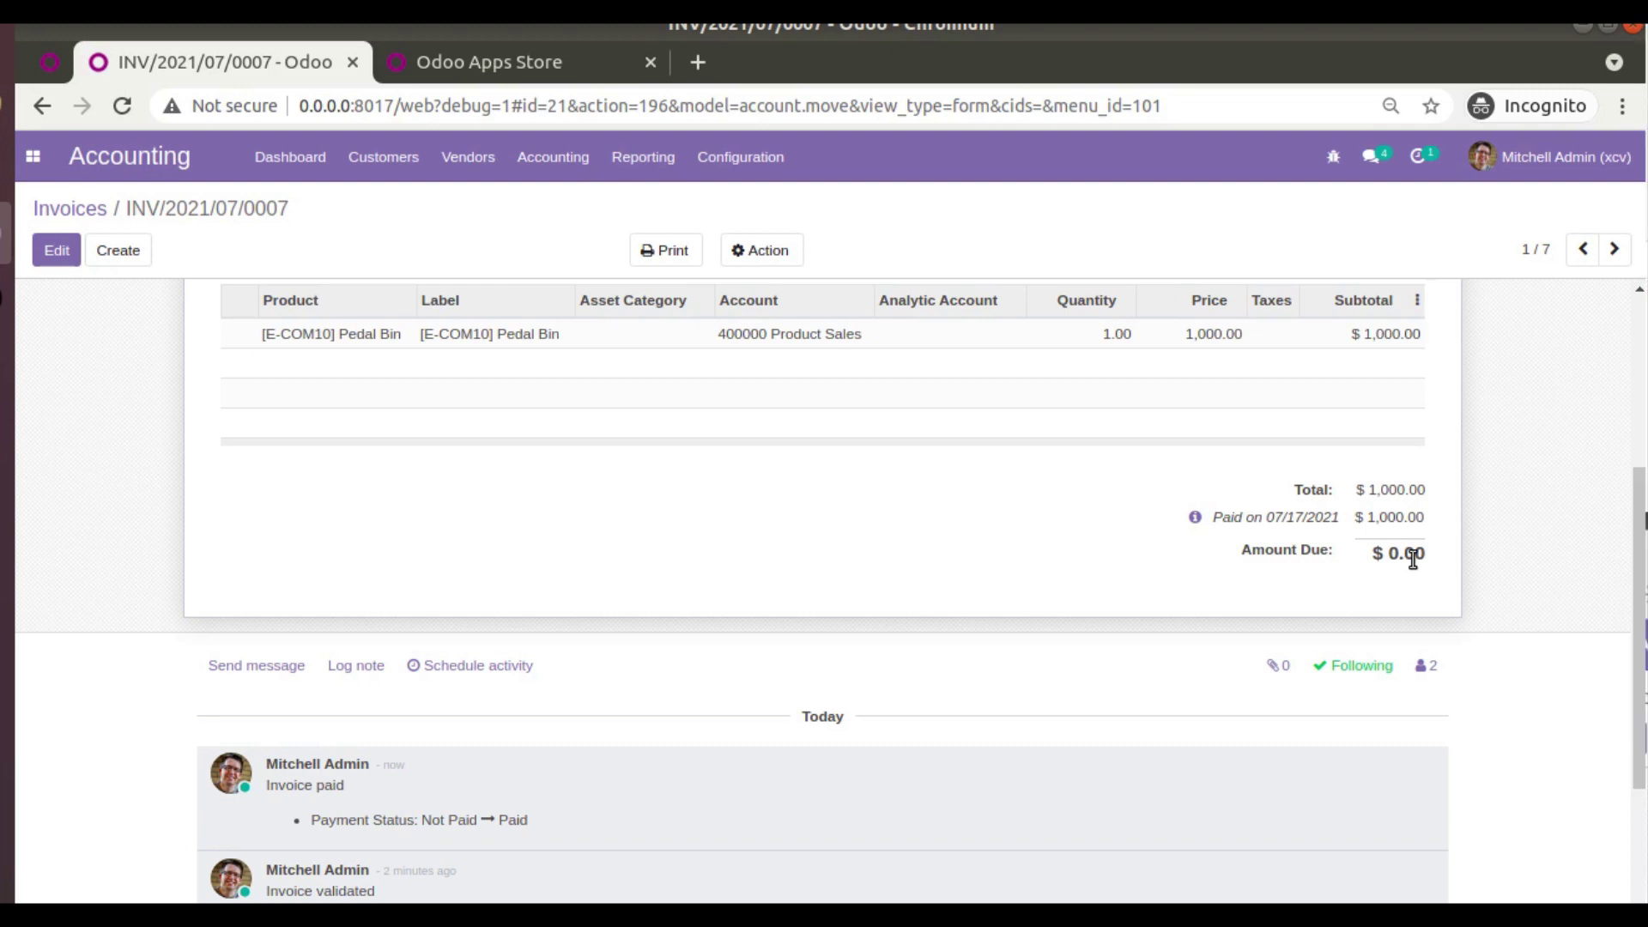
{"action": "scroll", "coordinate": [1537, 694], "scroll_direction": "up", "scroll_amount": 2}
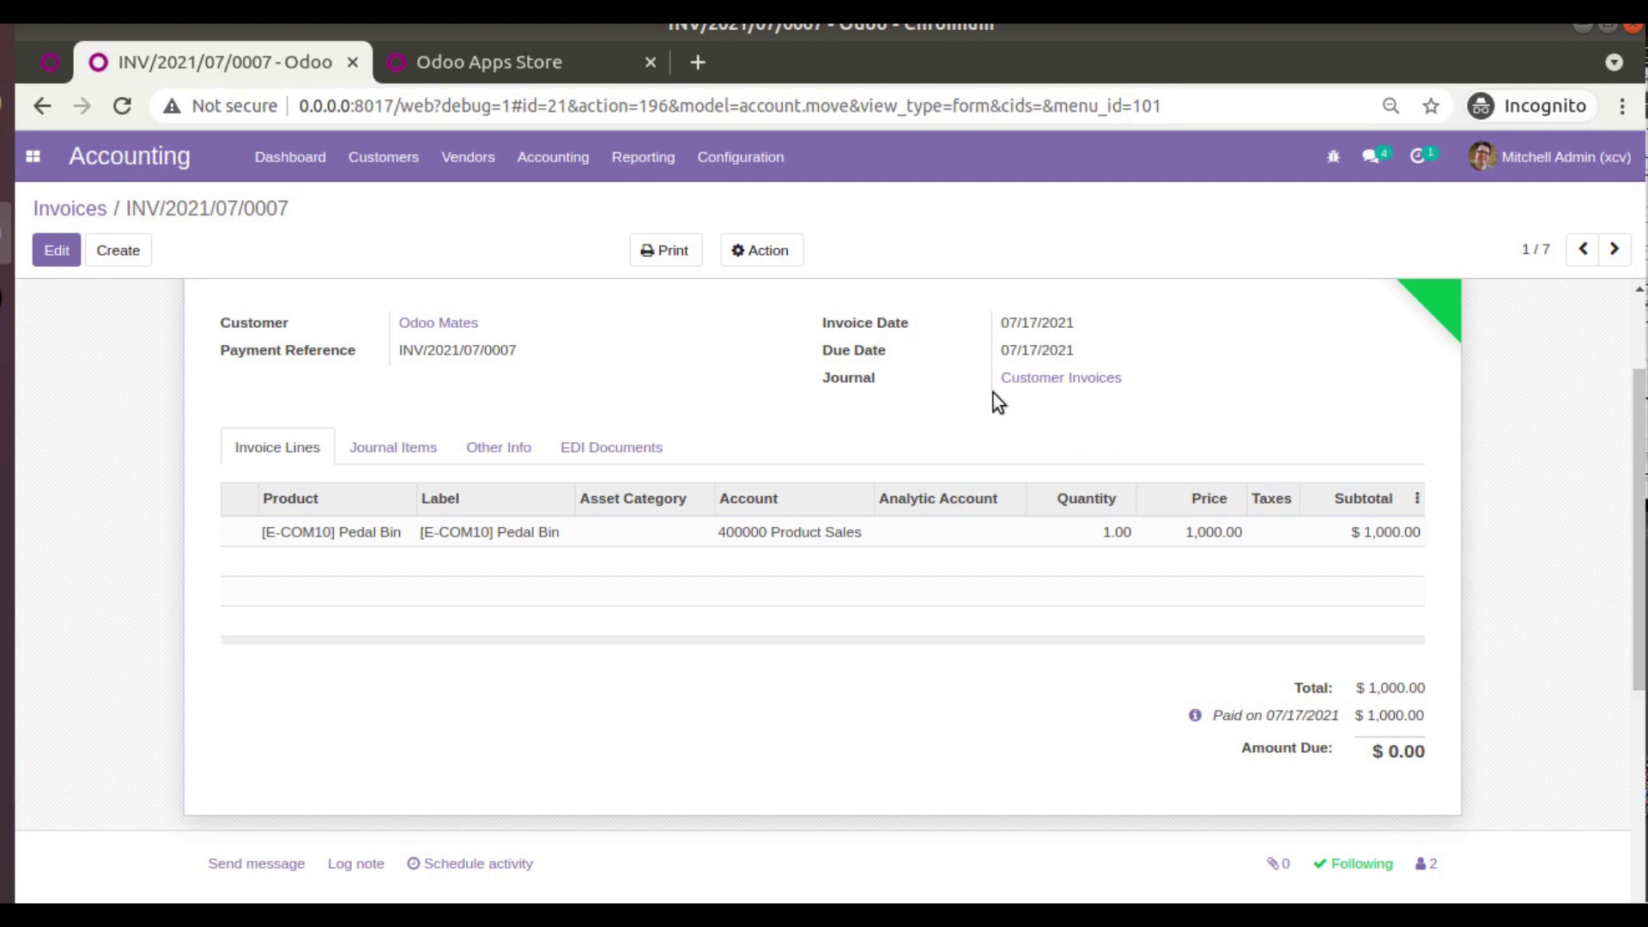
{"action": "left_click", "coordinate": [75, 210]}
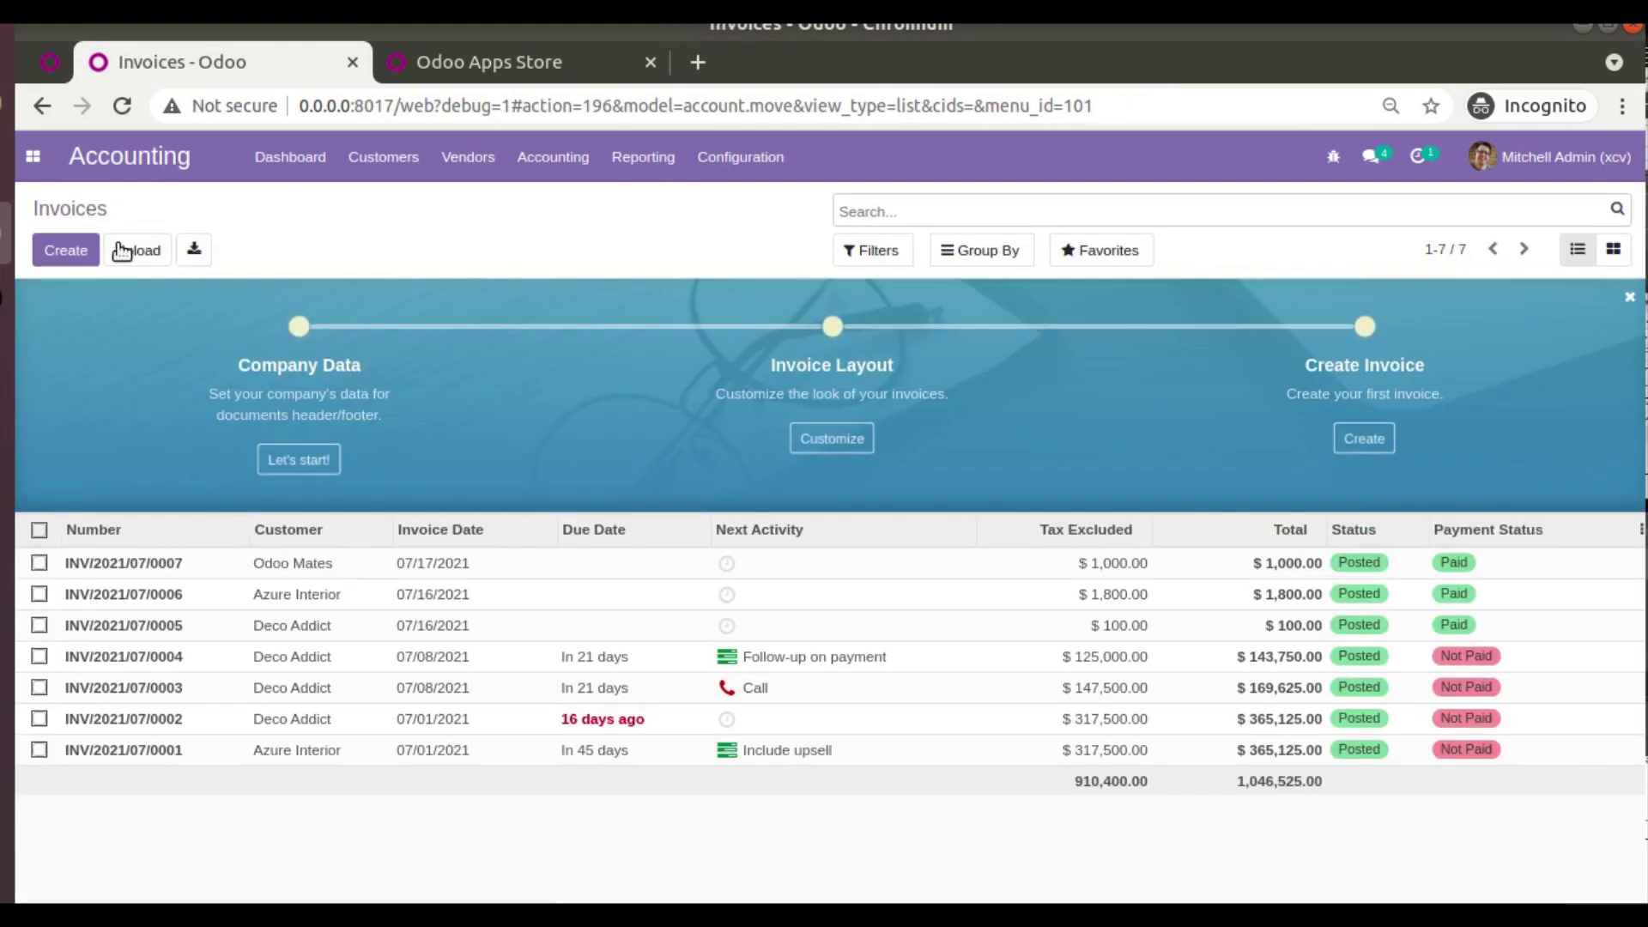
- Start a new customer invoice for Odoo Mates
{"action": "left_click", "coordinate": [45, 260]}
{"action": "left_click", "coordinate": [523, 331]}
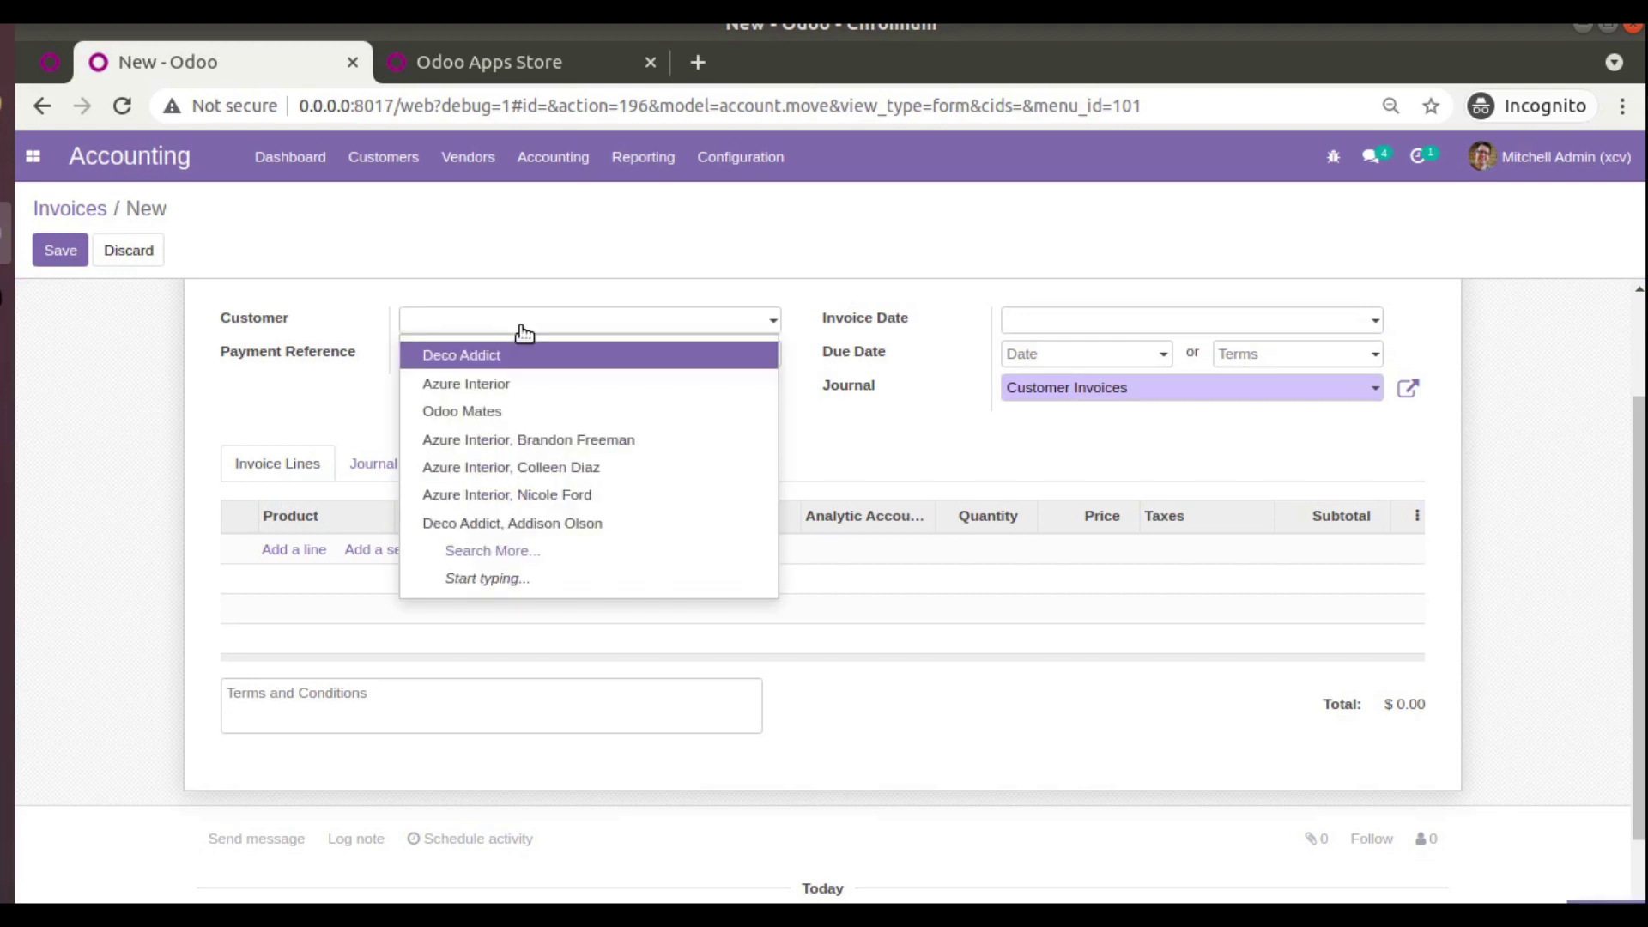
{"action": "type", "text": "odoo m"}
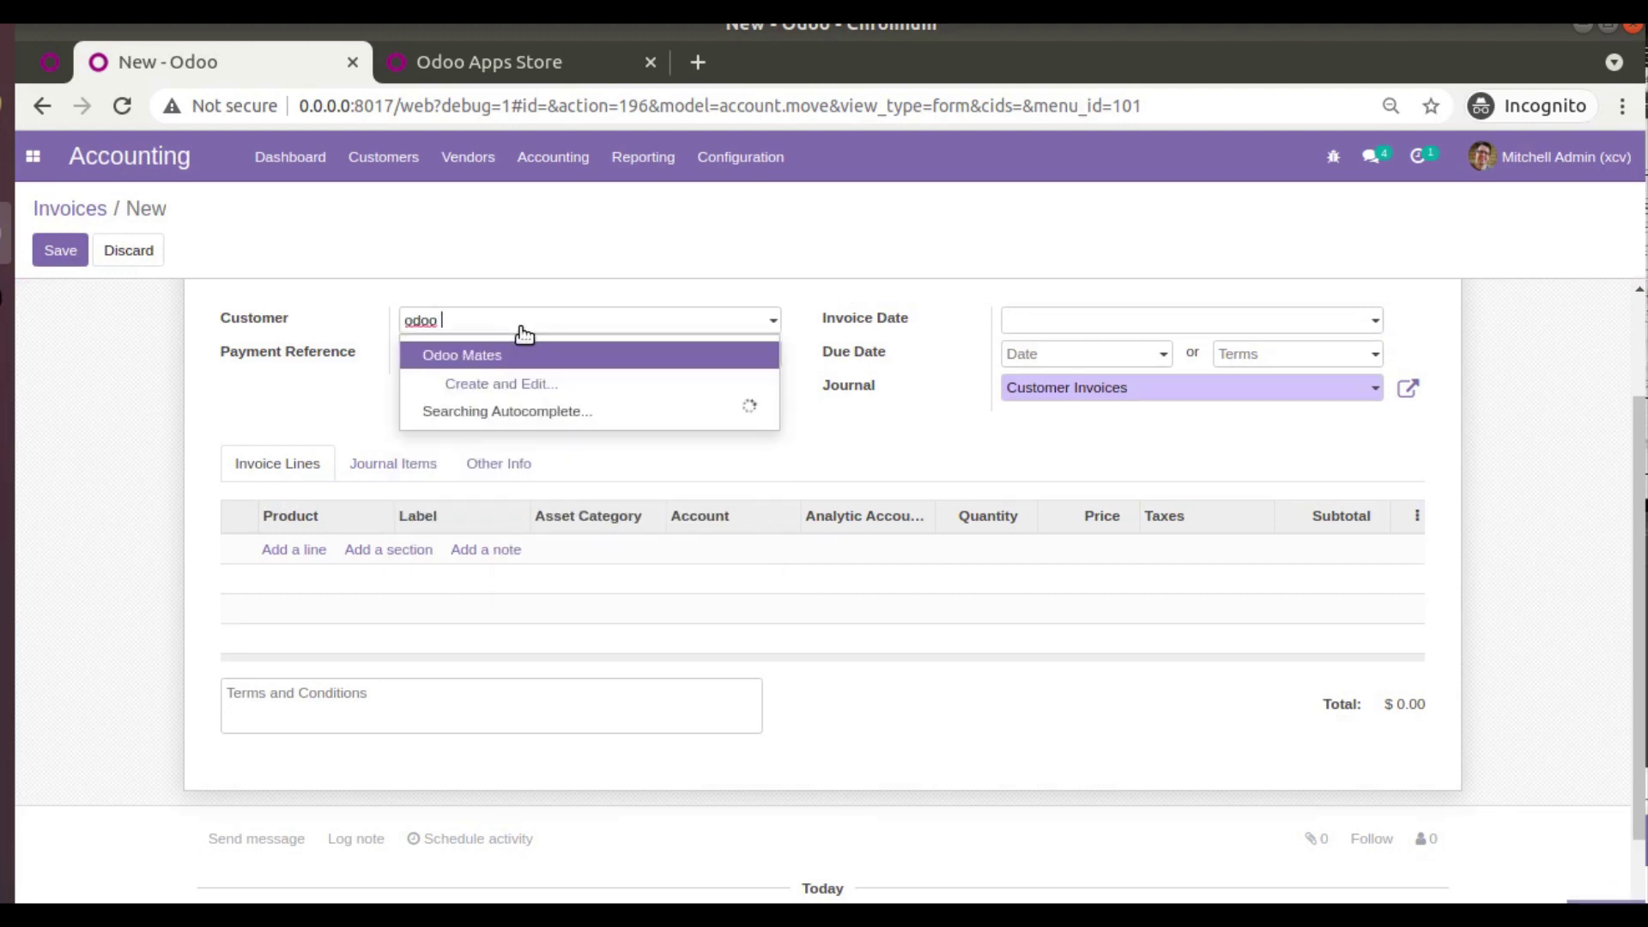
{"action": "left_click", "coordinate": [532, 351]}
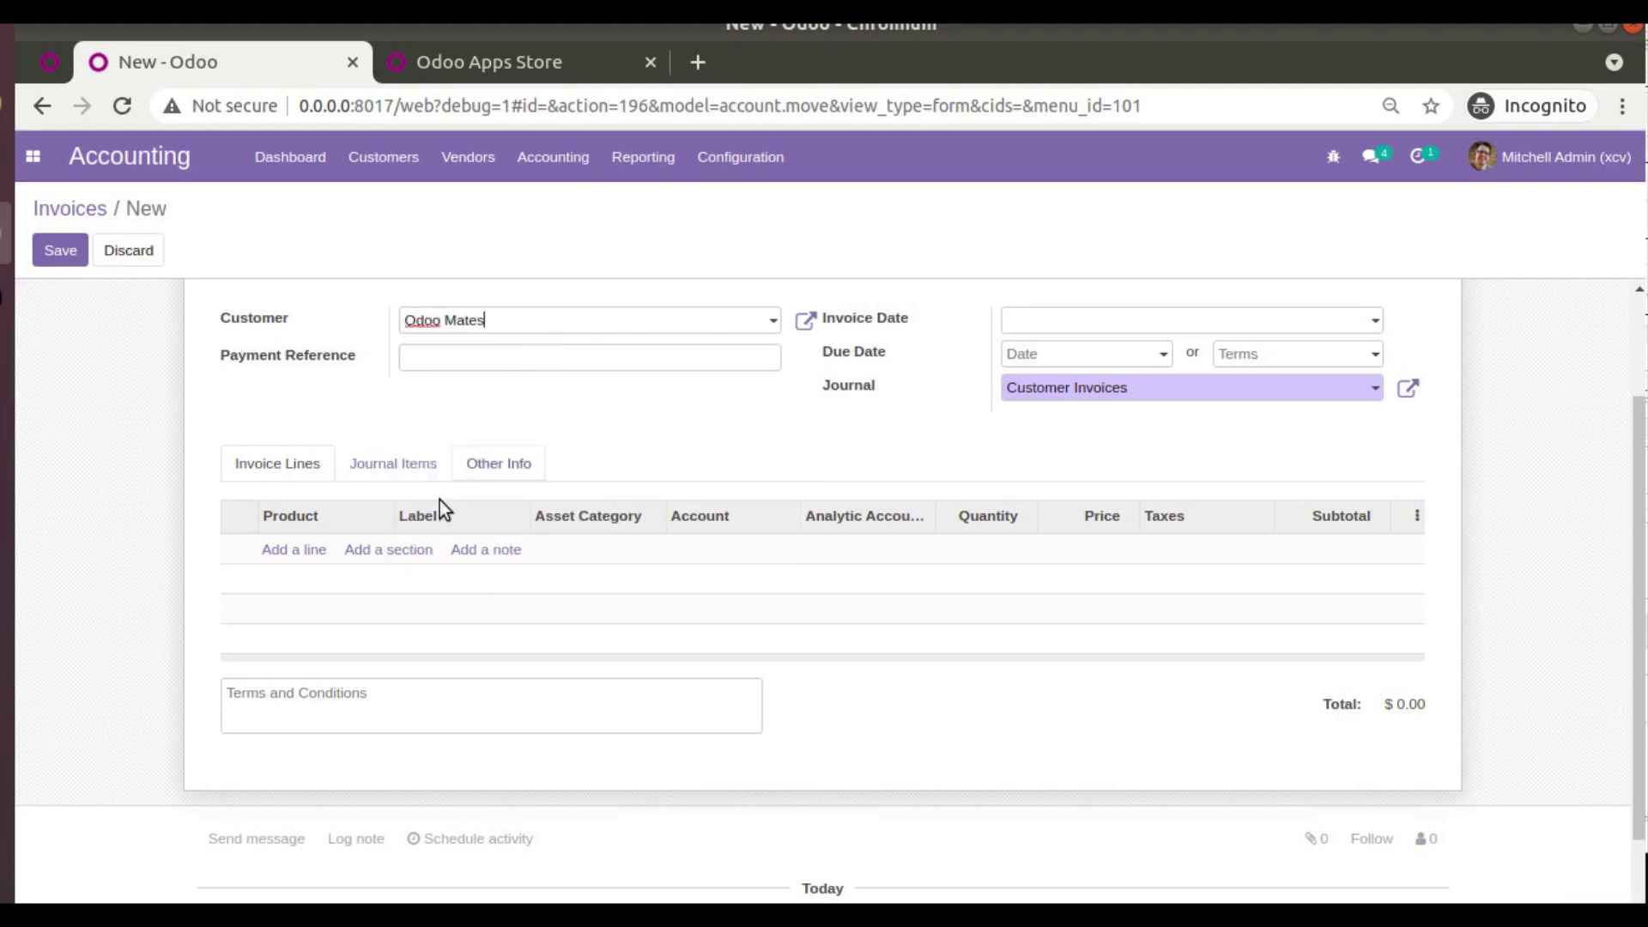
- Add one [E-COM10] Pedal Bin at 1,500.00 with no tax, then save and post the invoice
{"action": "left_click", "coordinate": [292, 552]}
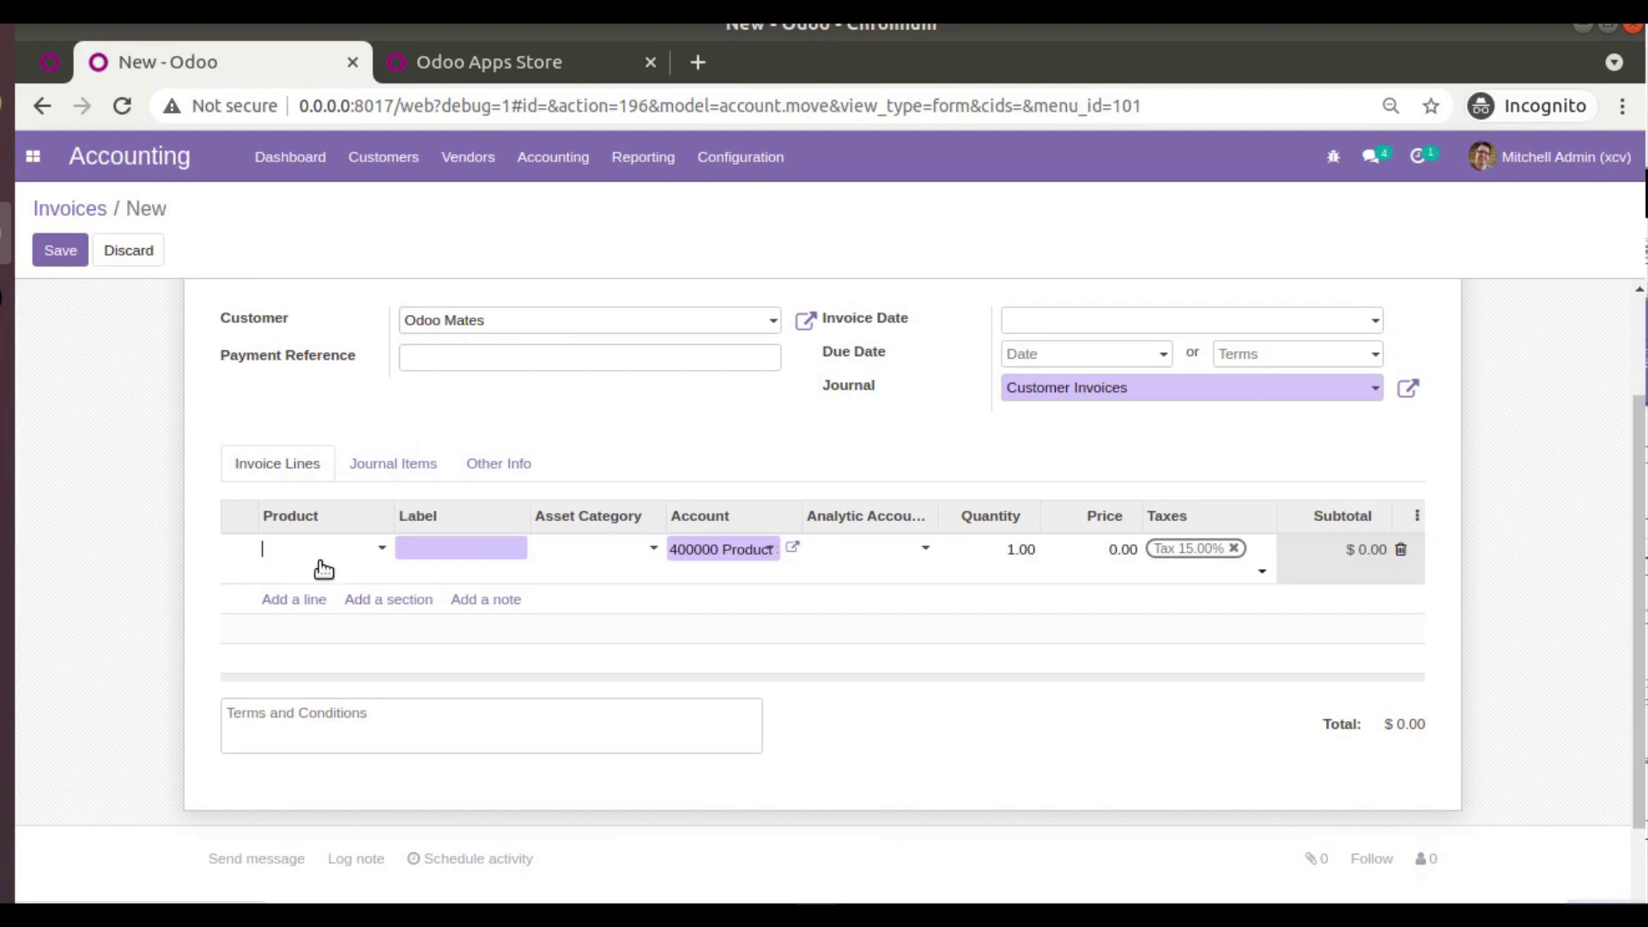
{"action": "left_click", "coordinate": [368, 556]}
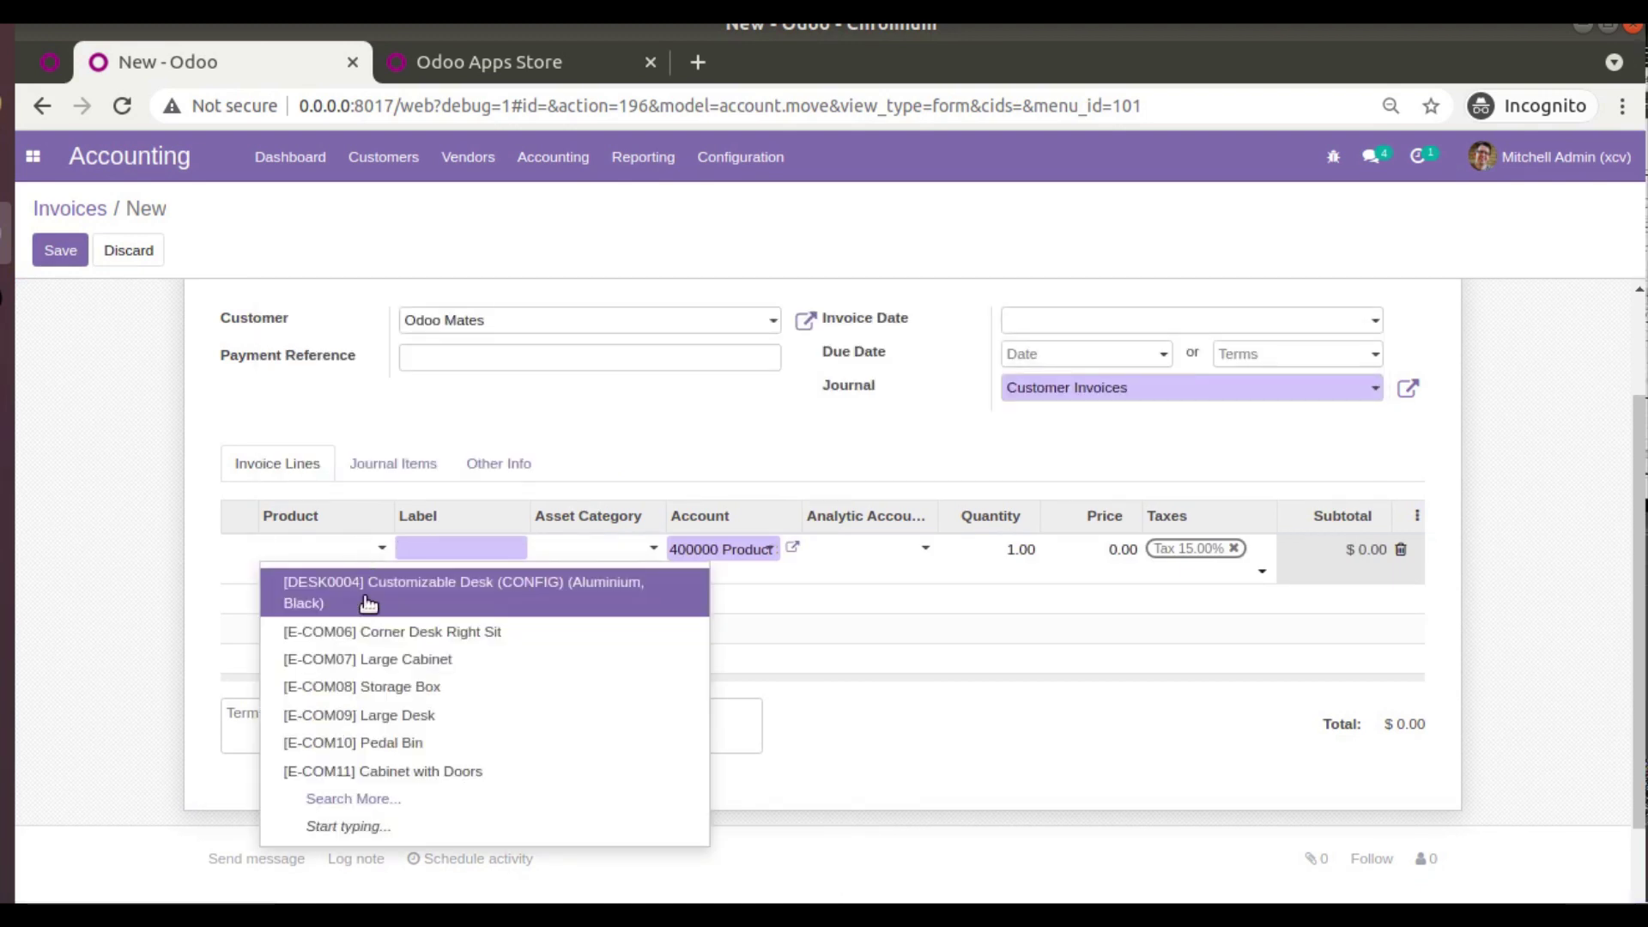
{"action": "left_click", "coordinate": [419, 743]}
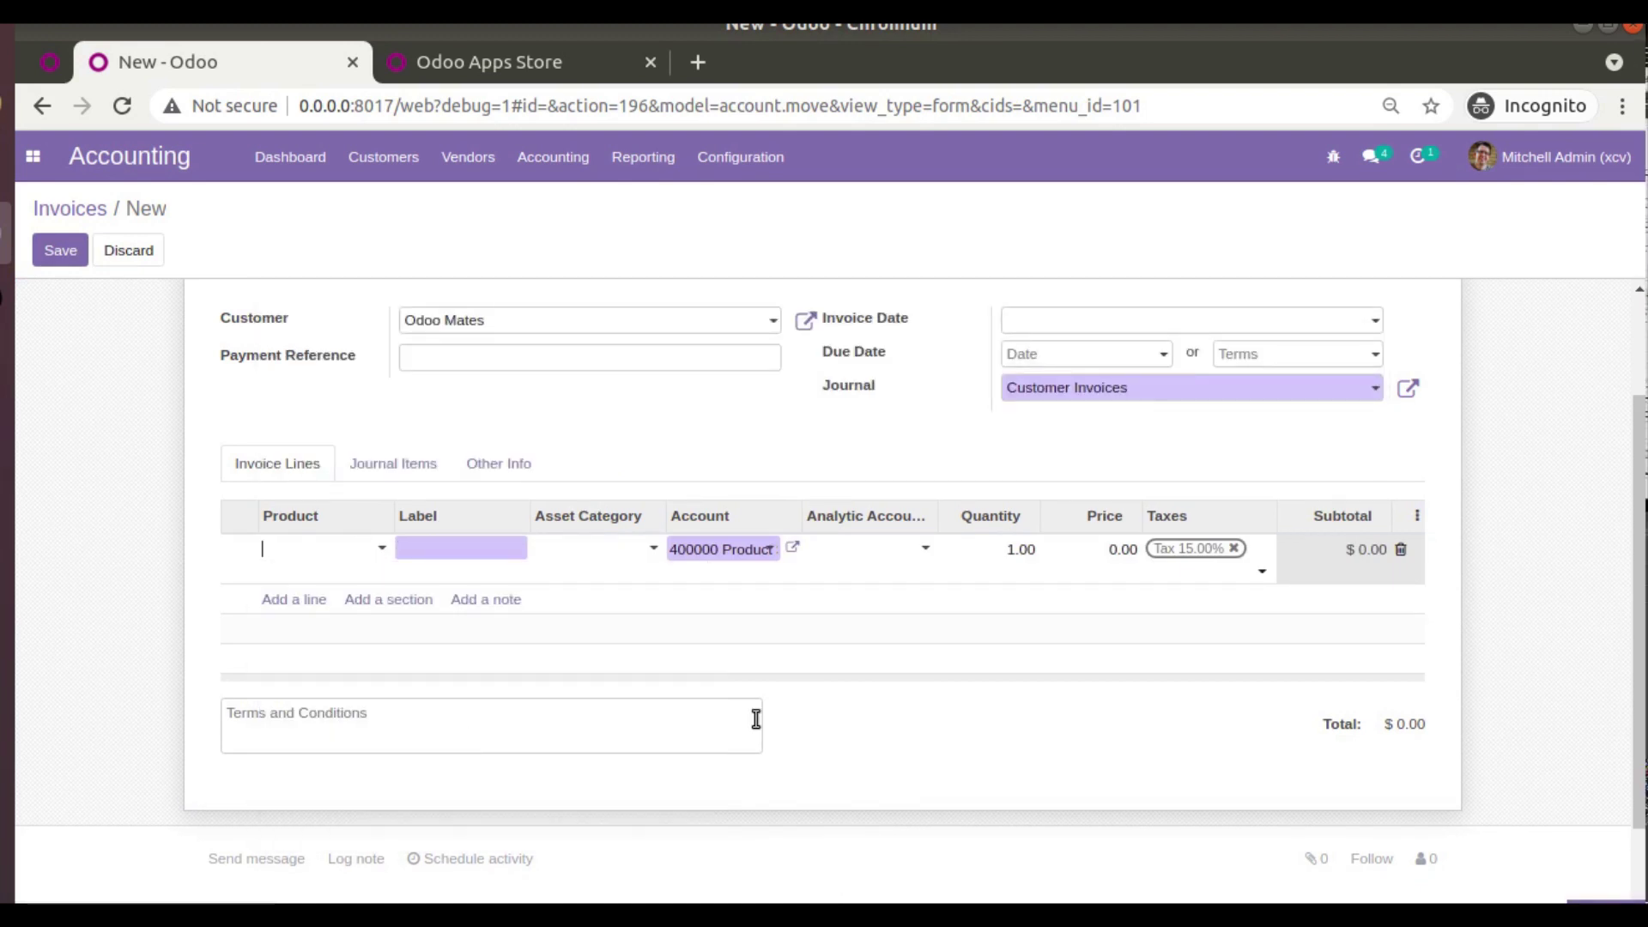
{"action": "left_click", "coordinate": [1233, 549]}
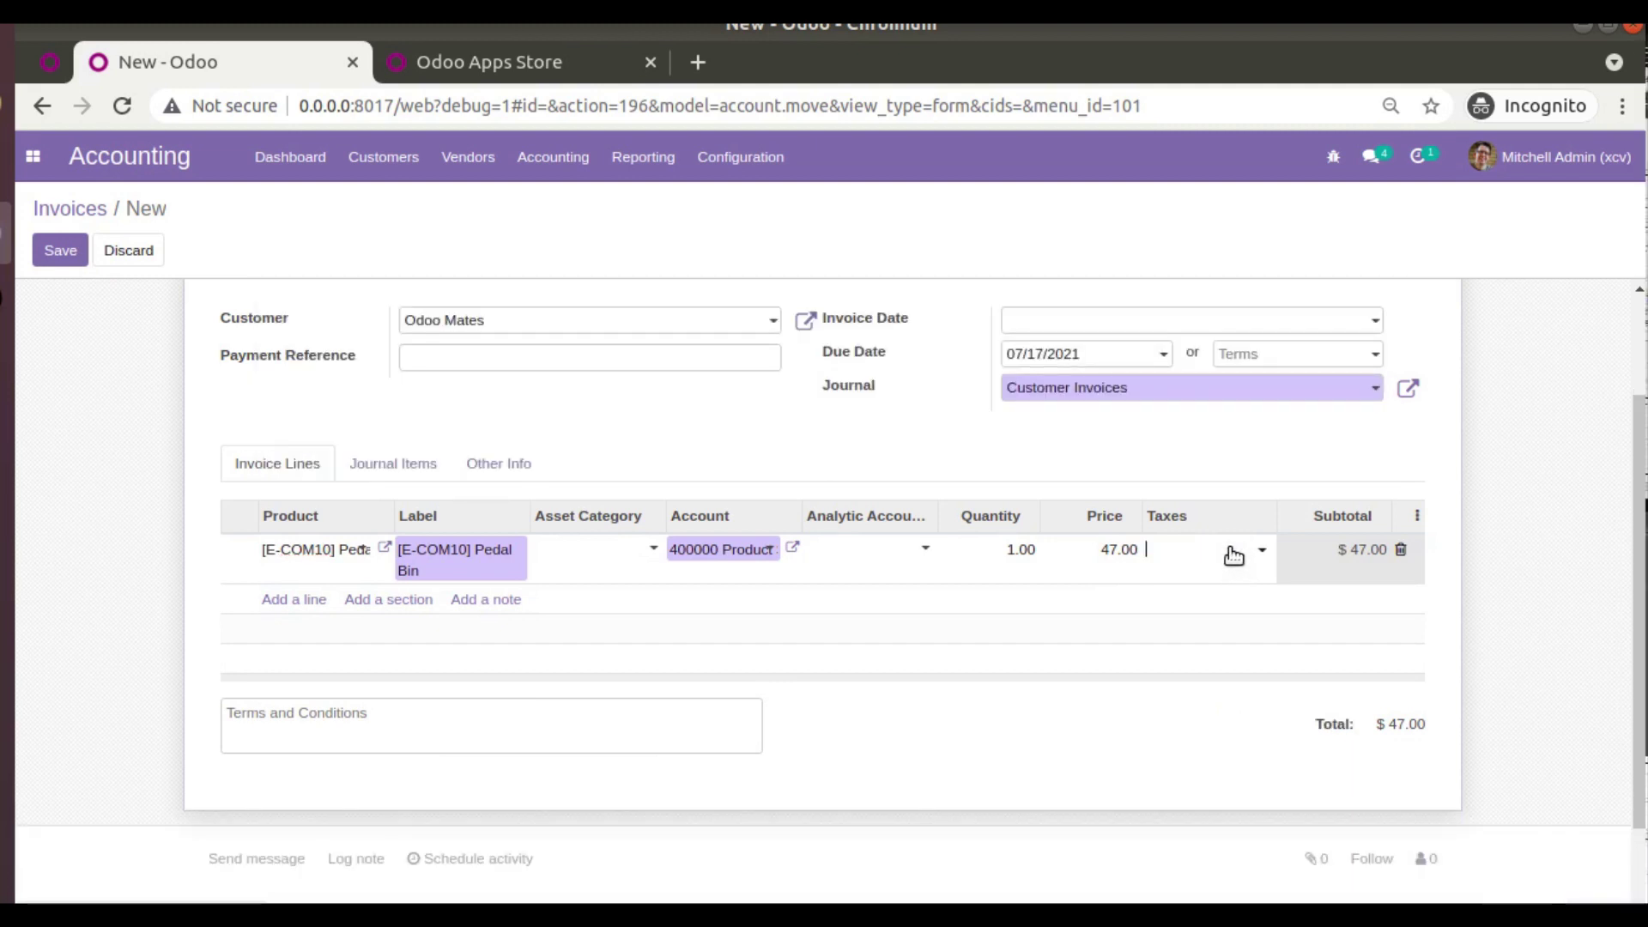
{"action": "double_click", "coordinate": [1110, 546]}
{"action": "type", "text": "1,500"}
{"action": "left_click", "coordinate": [1039, 467]}
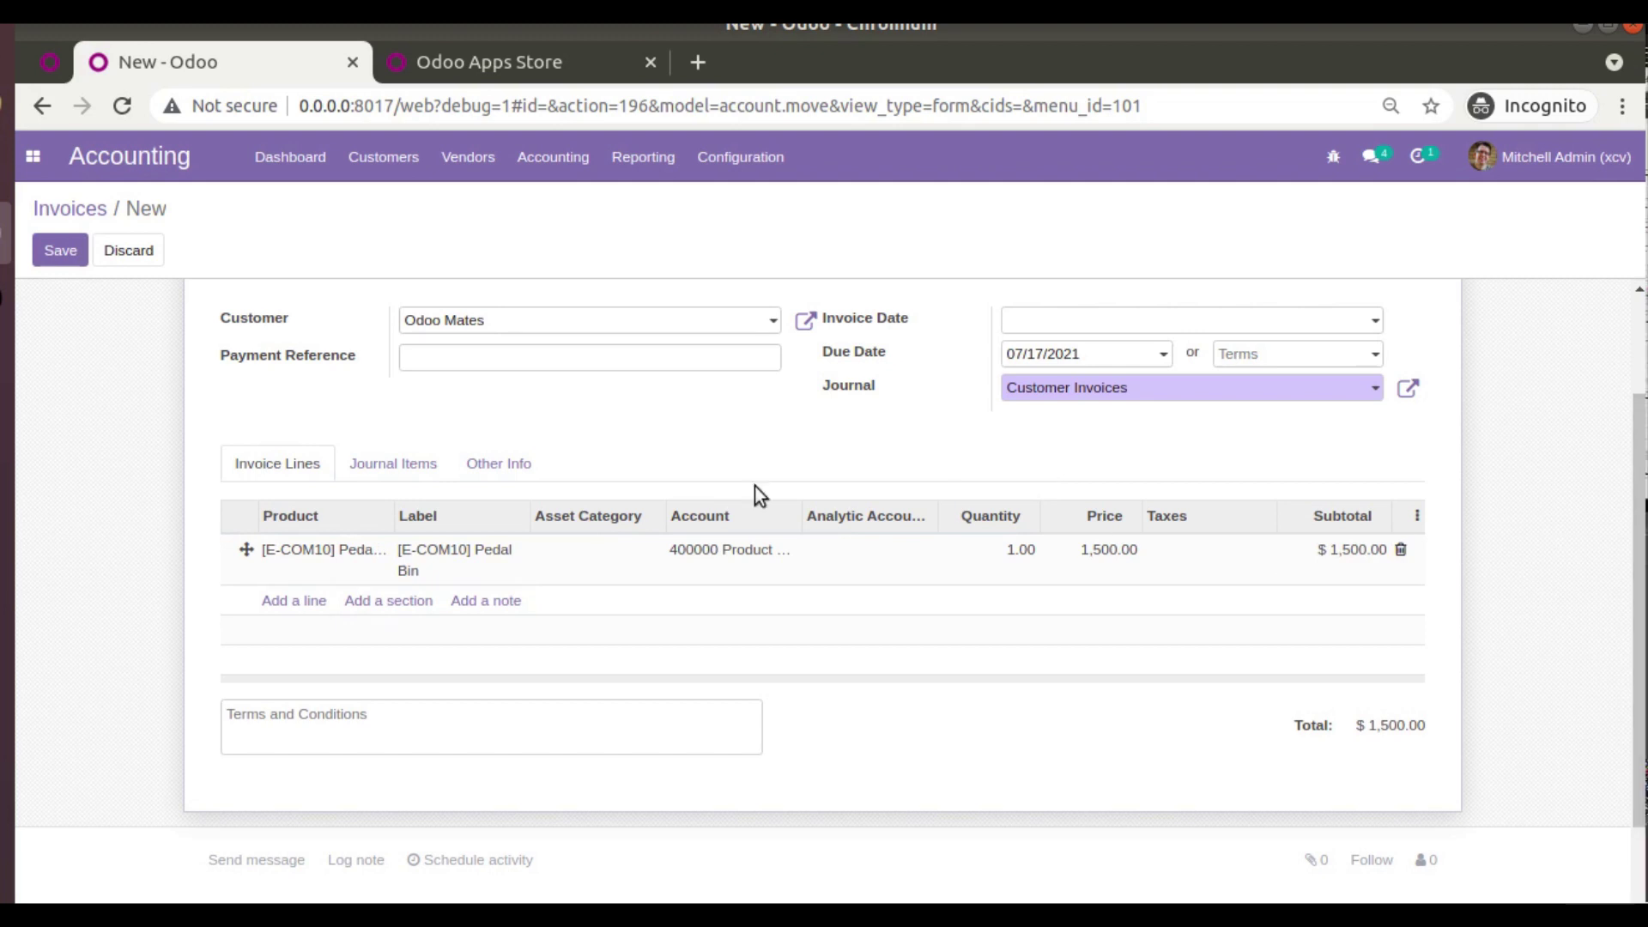
{"action": "scroll", "coordinate": [203, 333], "scroll_direction": "up", "scroll_amount": 2}
{"action": "left_click", "coordinate": [59, 250]}
{"action": "left_click", "coordinate": [54, 299]}
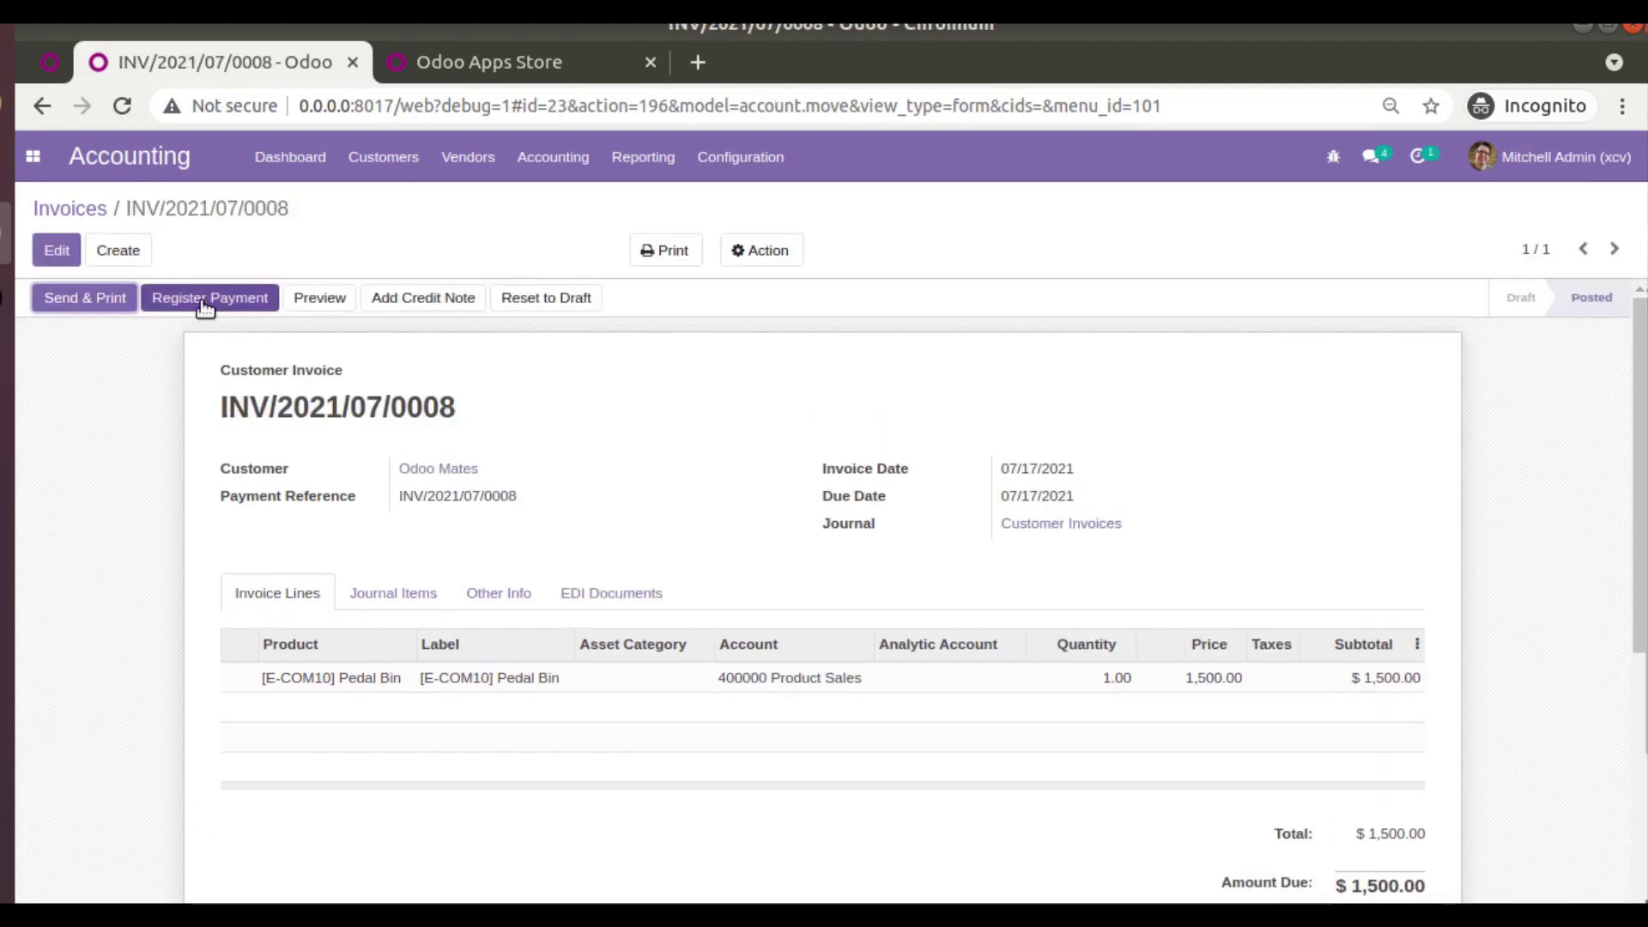
- Start a payment for invoice INV/2021/07/0008 and change its memo to 'odoo'
{"action": "left_click", "coordinate": [204, 301]}
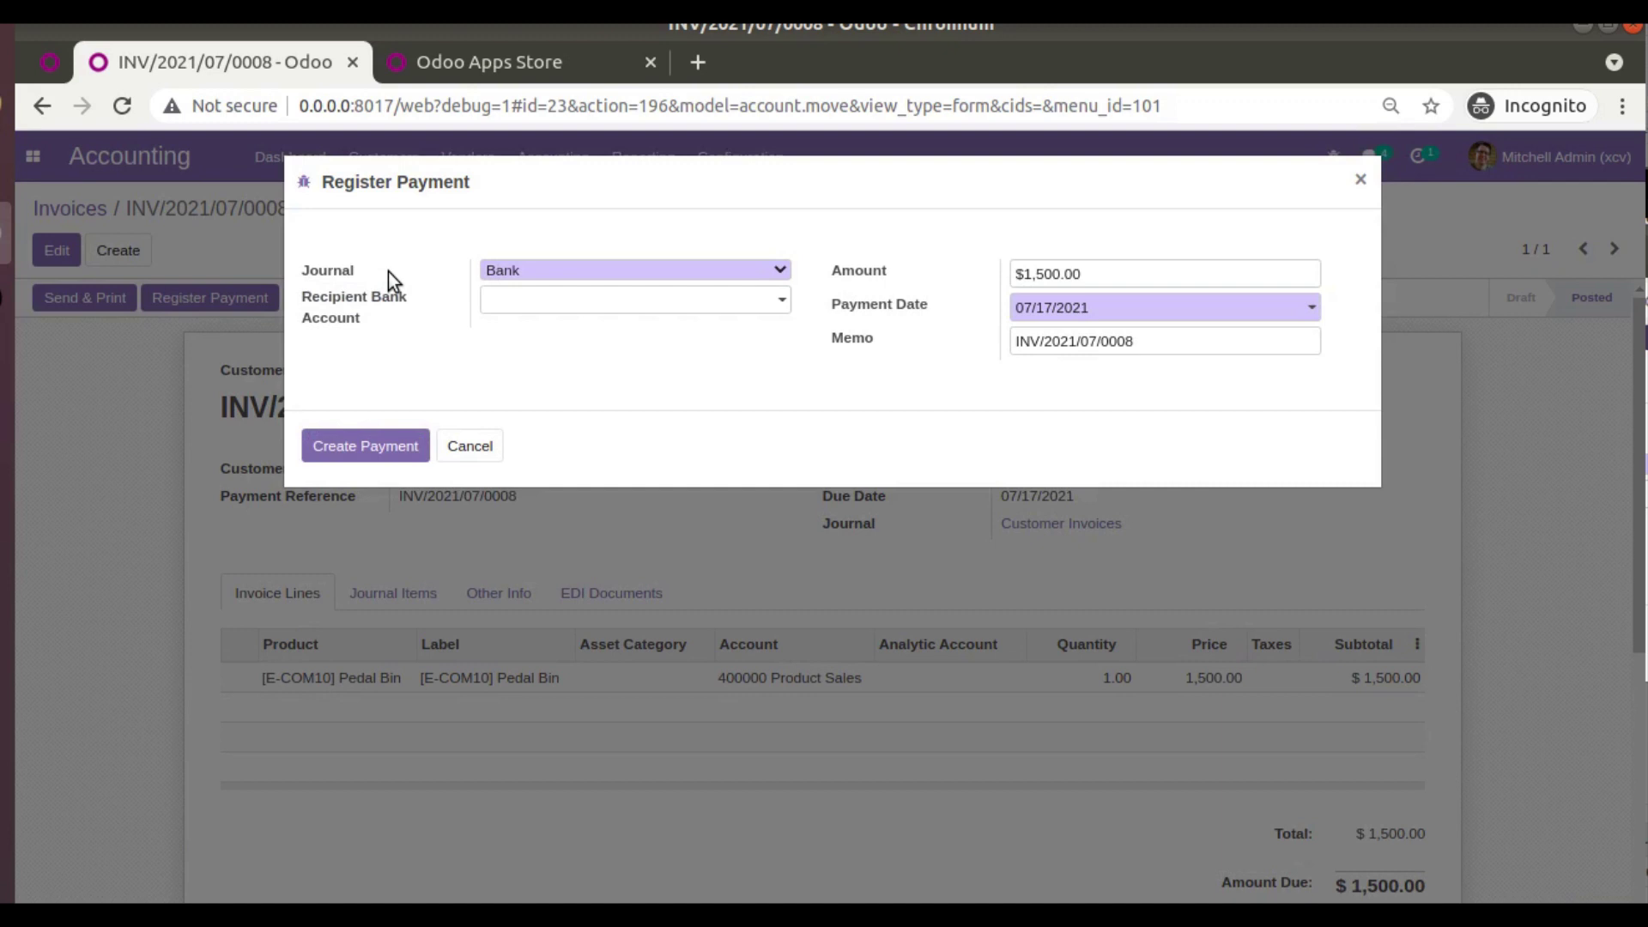
{"action": "triple_click", "coordinate": [1086, 341]}
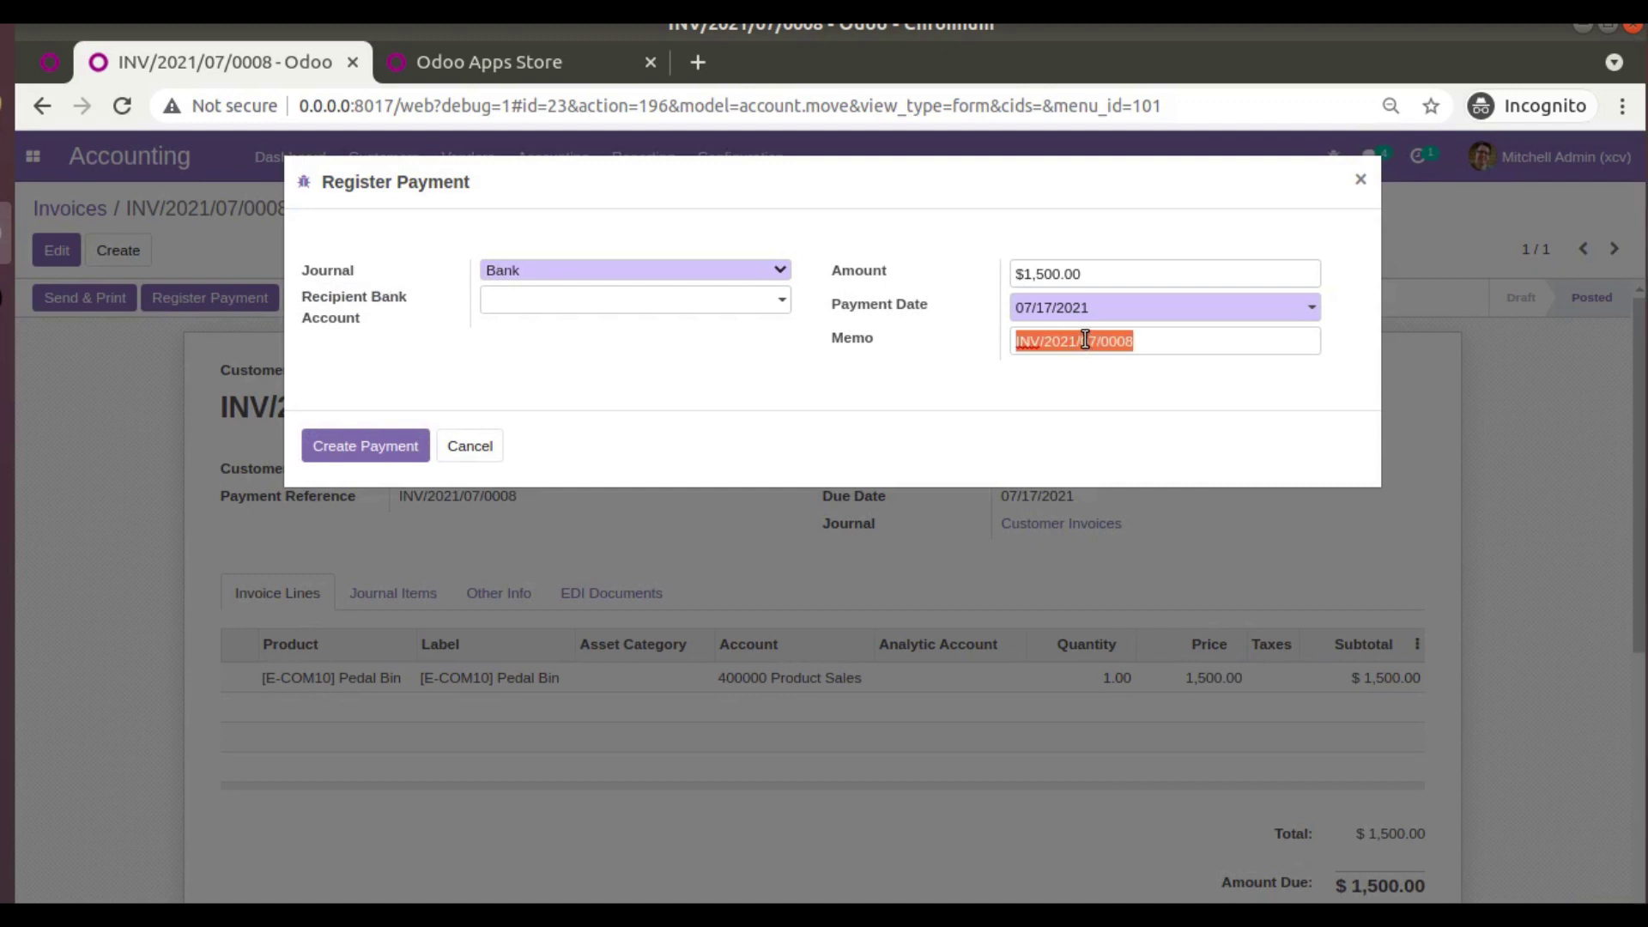
{"action": "type", "text": "odoo"}
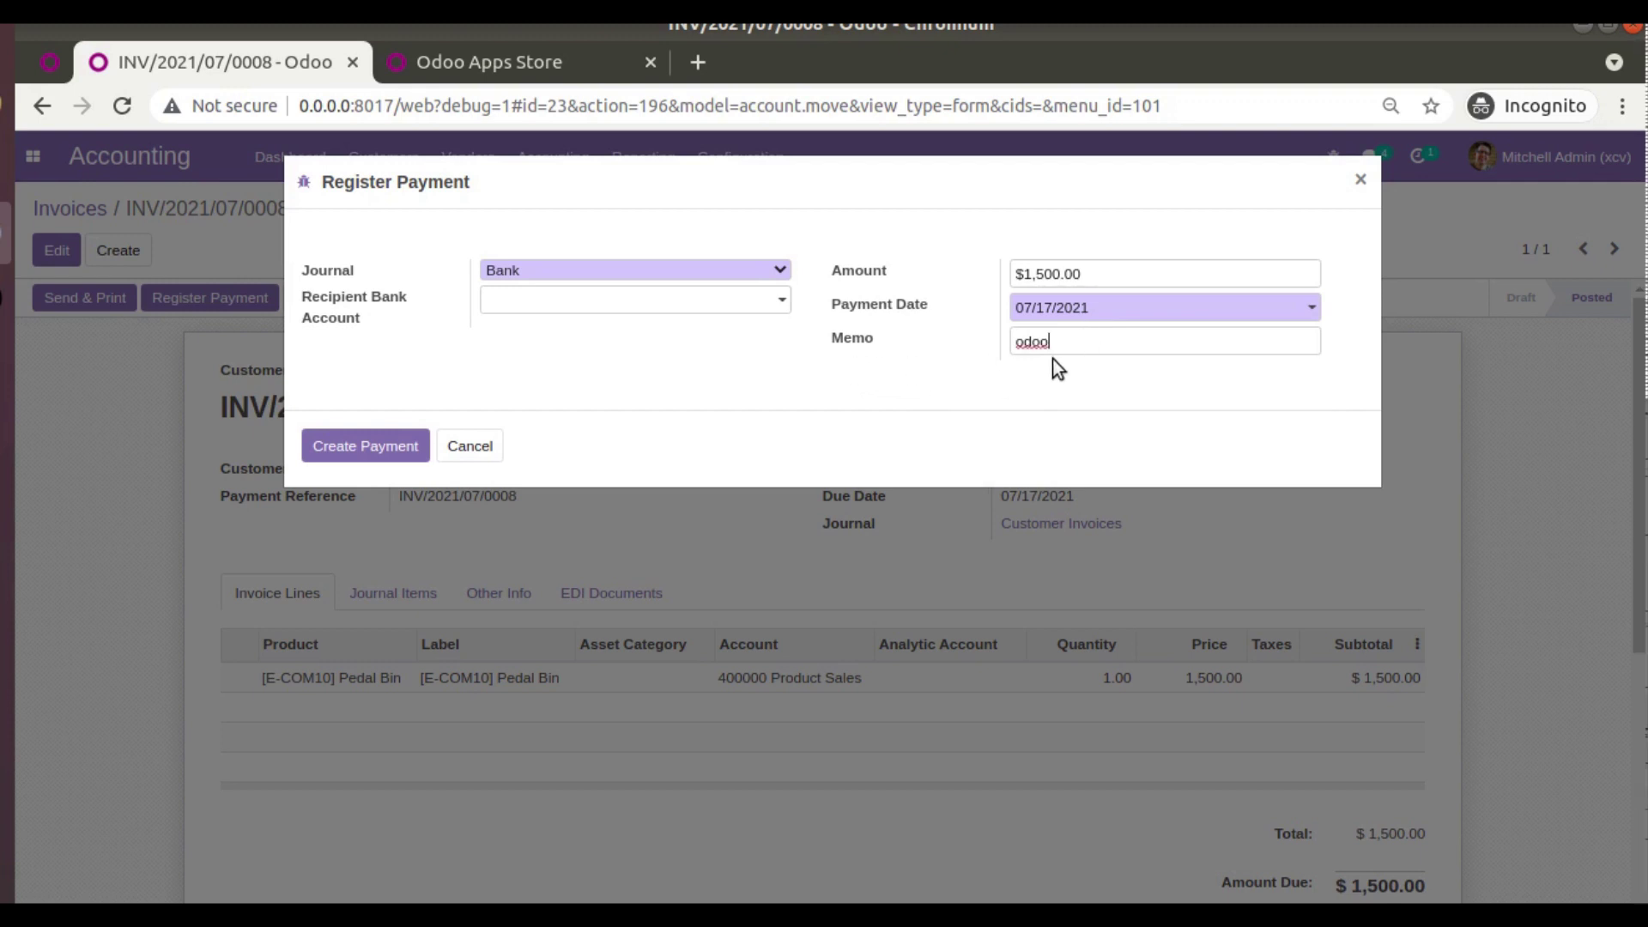
- Create the $1,500.00 payment and confirm the invoice shows Paid with $0.00 due
{"action": "left_click", "coordinate": [344, 440]}
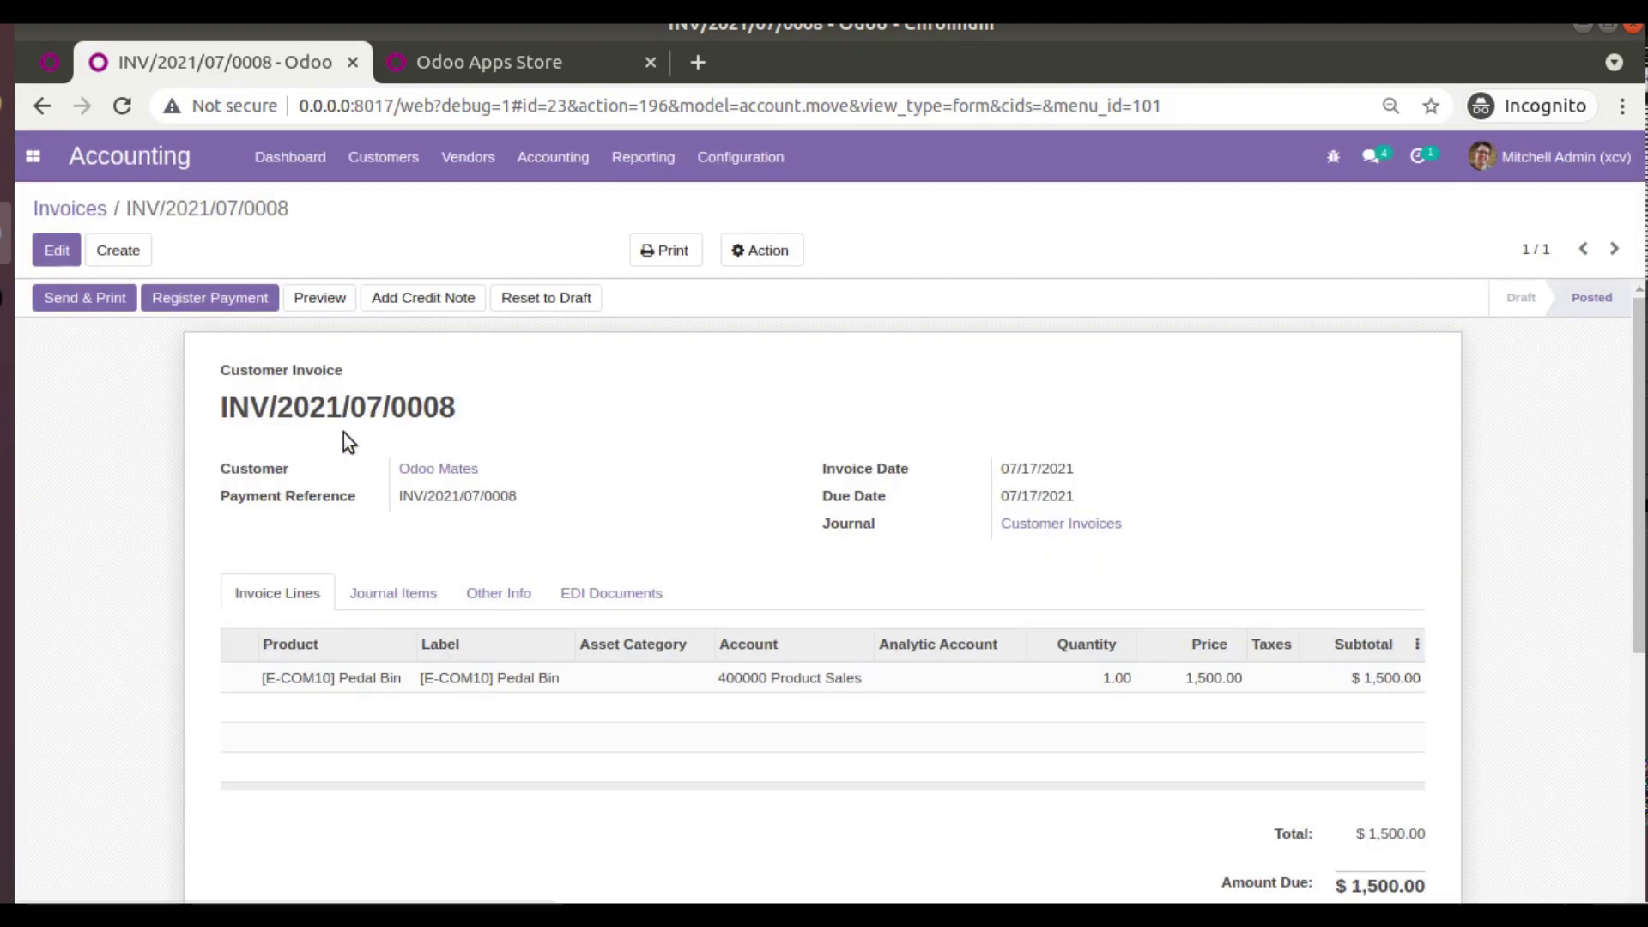
{"action": "scroll", "coordinate": [992, 384], "scroll_direction": "down", "scroll_amount": 3}
{"action": "scroll", "coordinate": [991, 384], "scroll_direction": "up", "scroll_amount": 3}
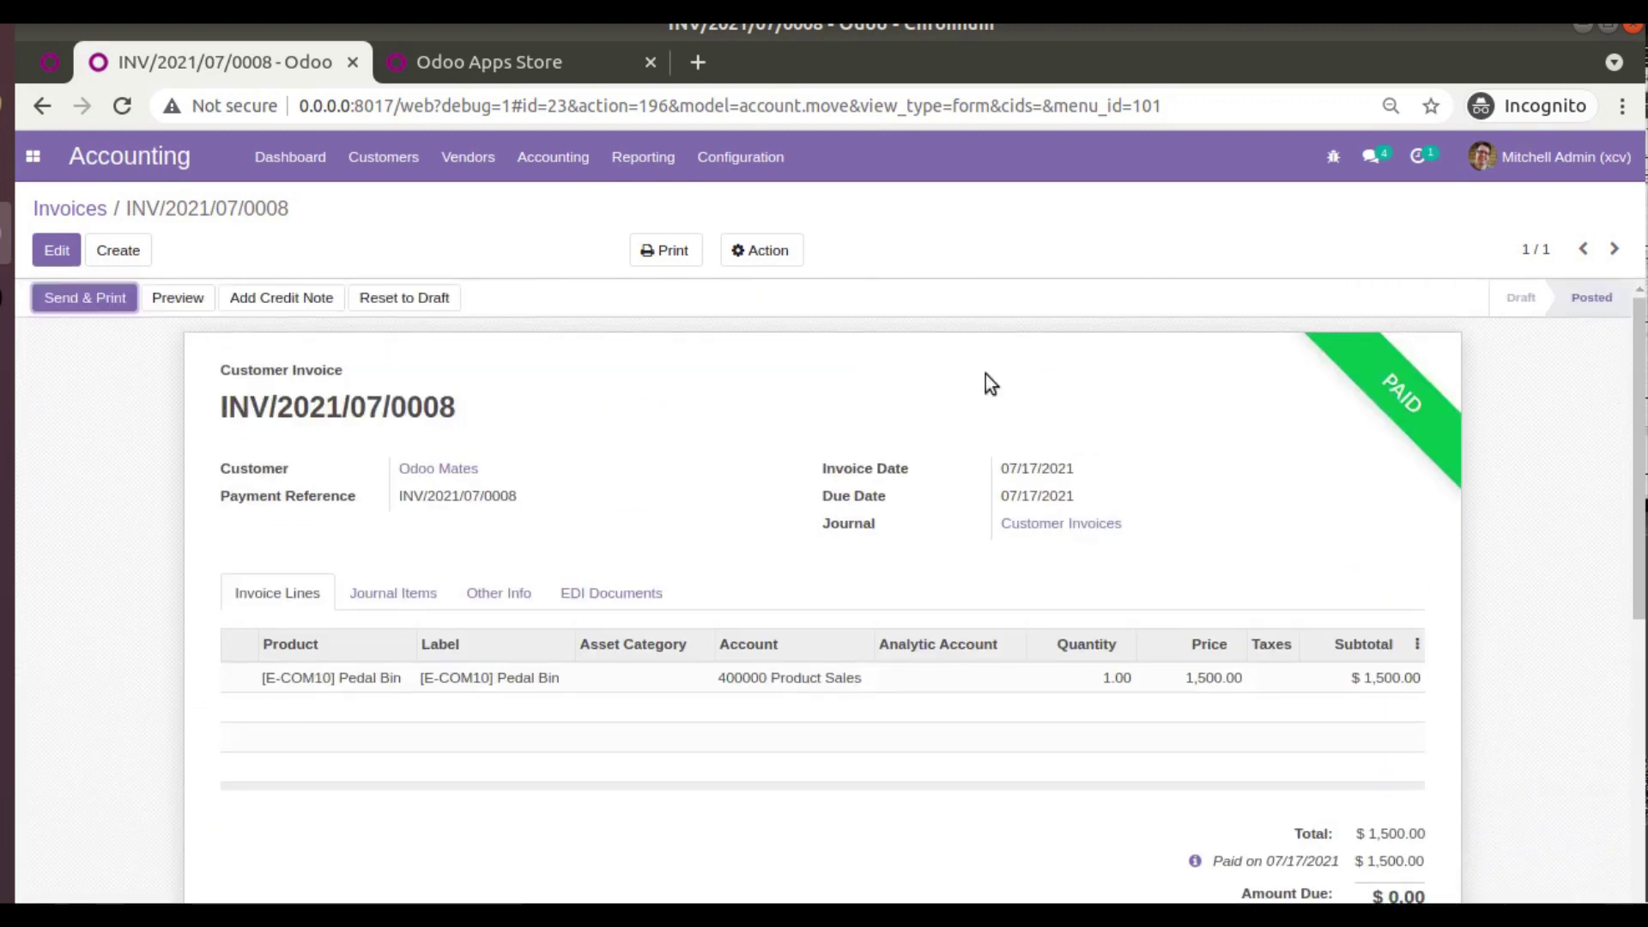
{"action": "scroll", "coordinate": [1519, 596], "scroll_direction": "down", "scroll_amount": 2}
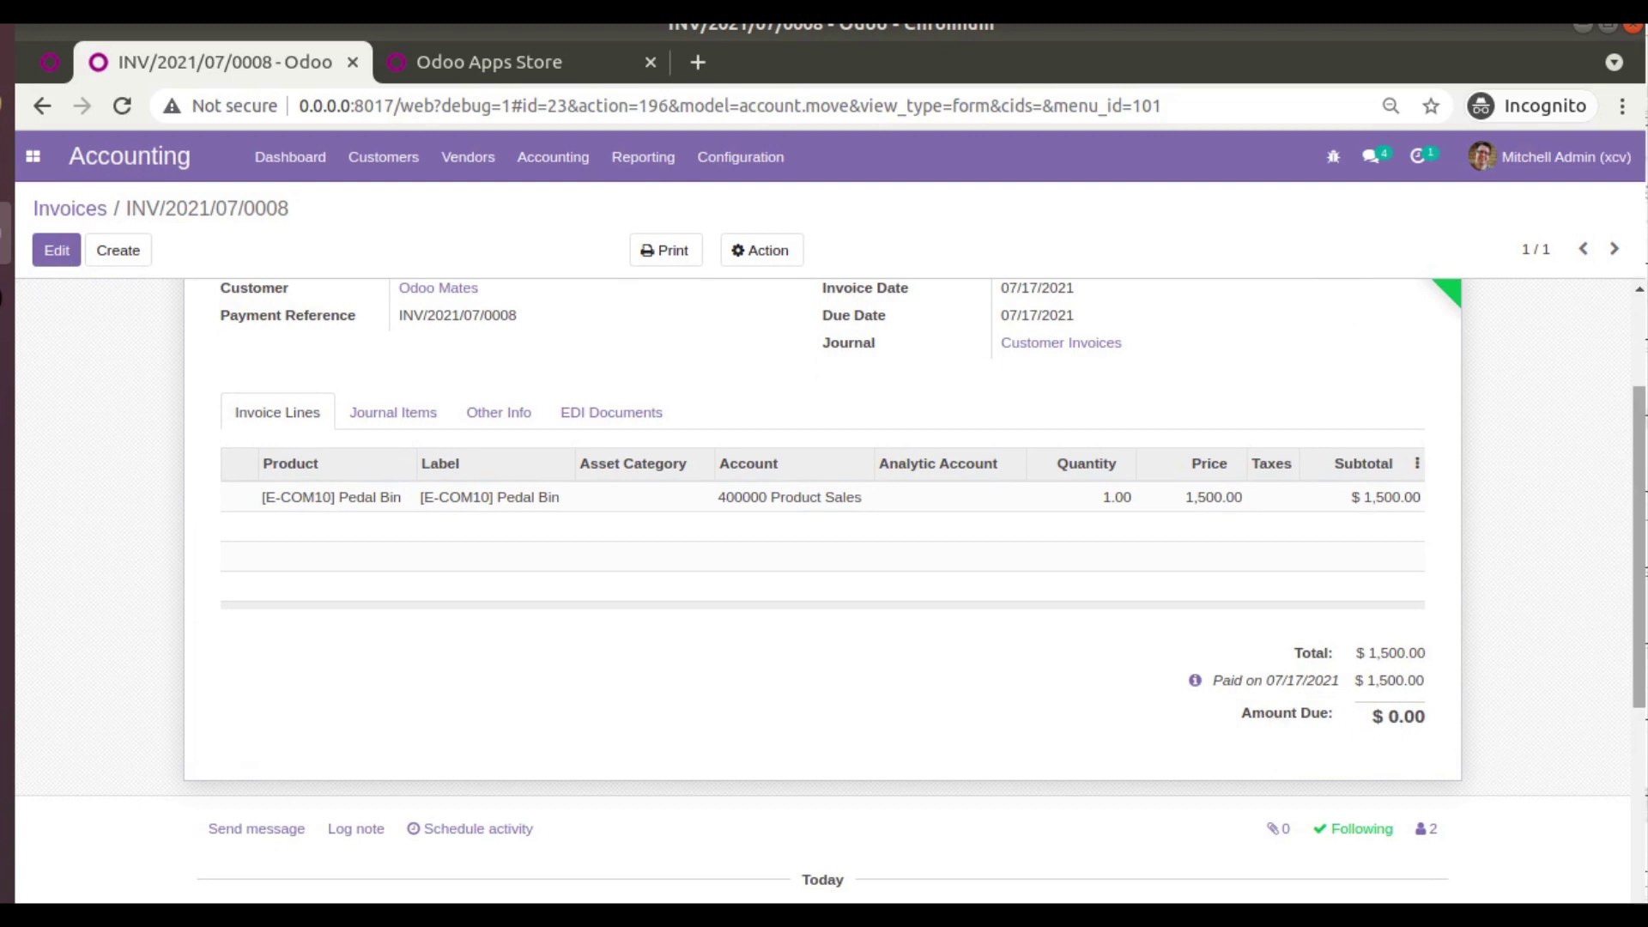
{"action": "scroll", "coordinate": [759, 338], "scroll_direction": "up", "scroll_amount": 2}
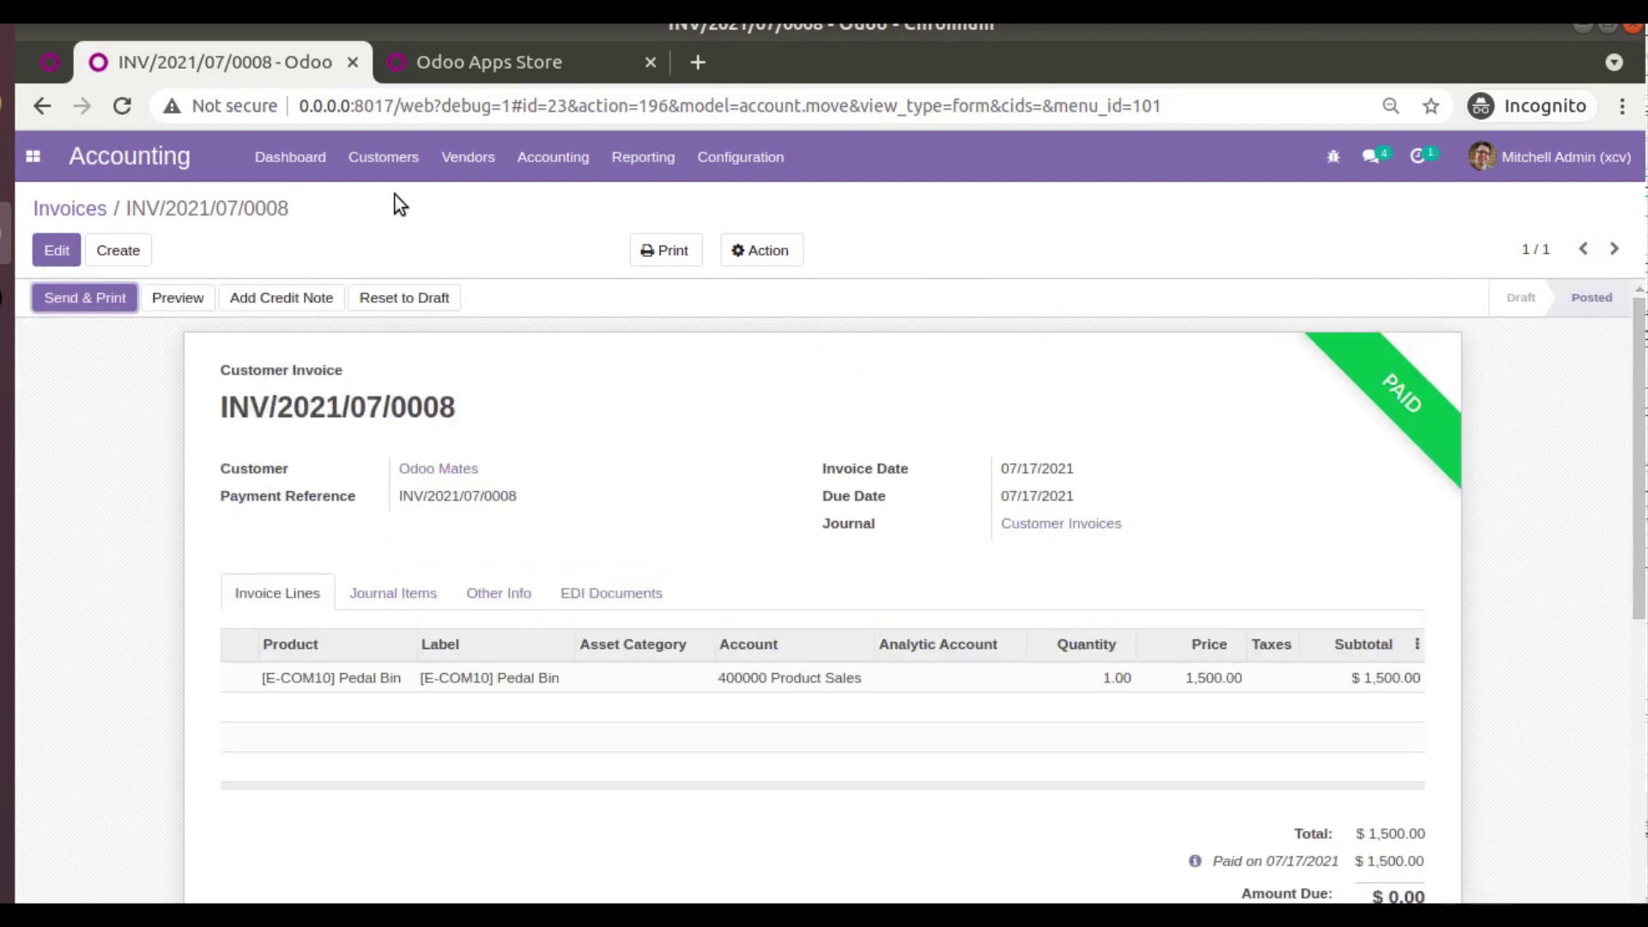
- Return to the Accounting Dashboard and scroll down to the Bank journal card
{"action": "left_click", "coordinate": [292, 160]}
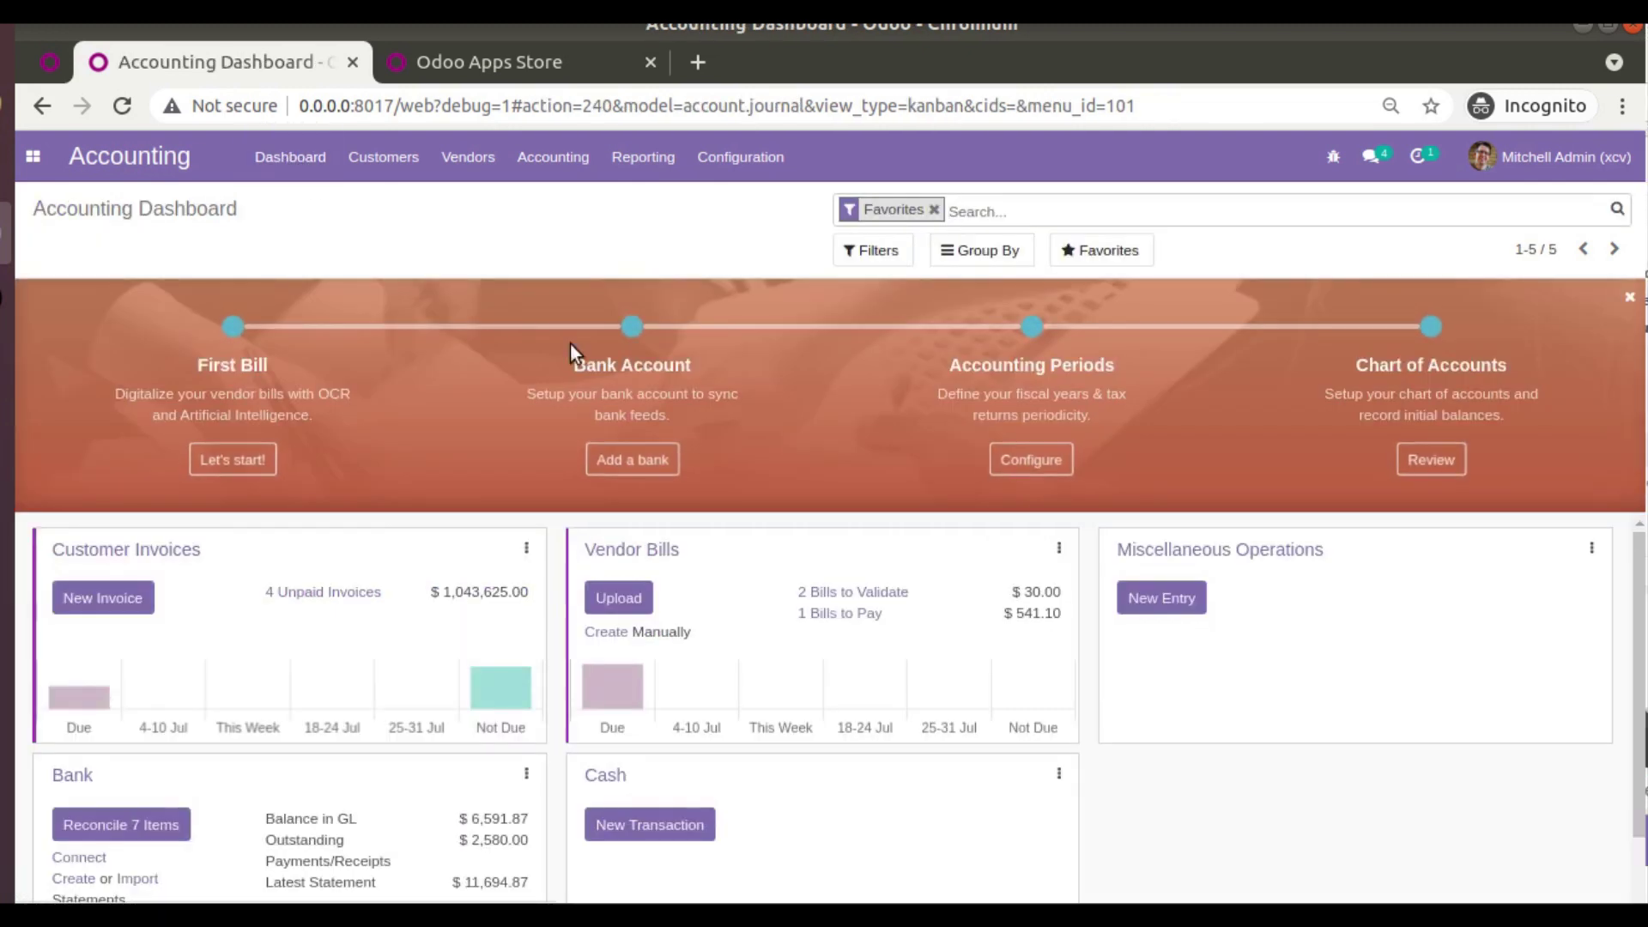
{"action": "scroll", "coordinate": [287, 754], "scroll_direction": "down", "scroll_amount": 1}
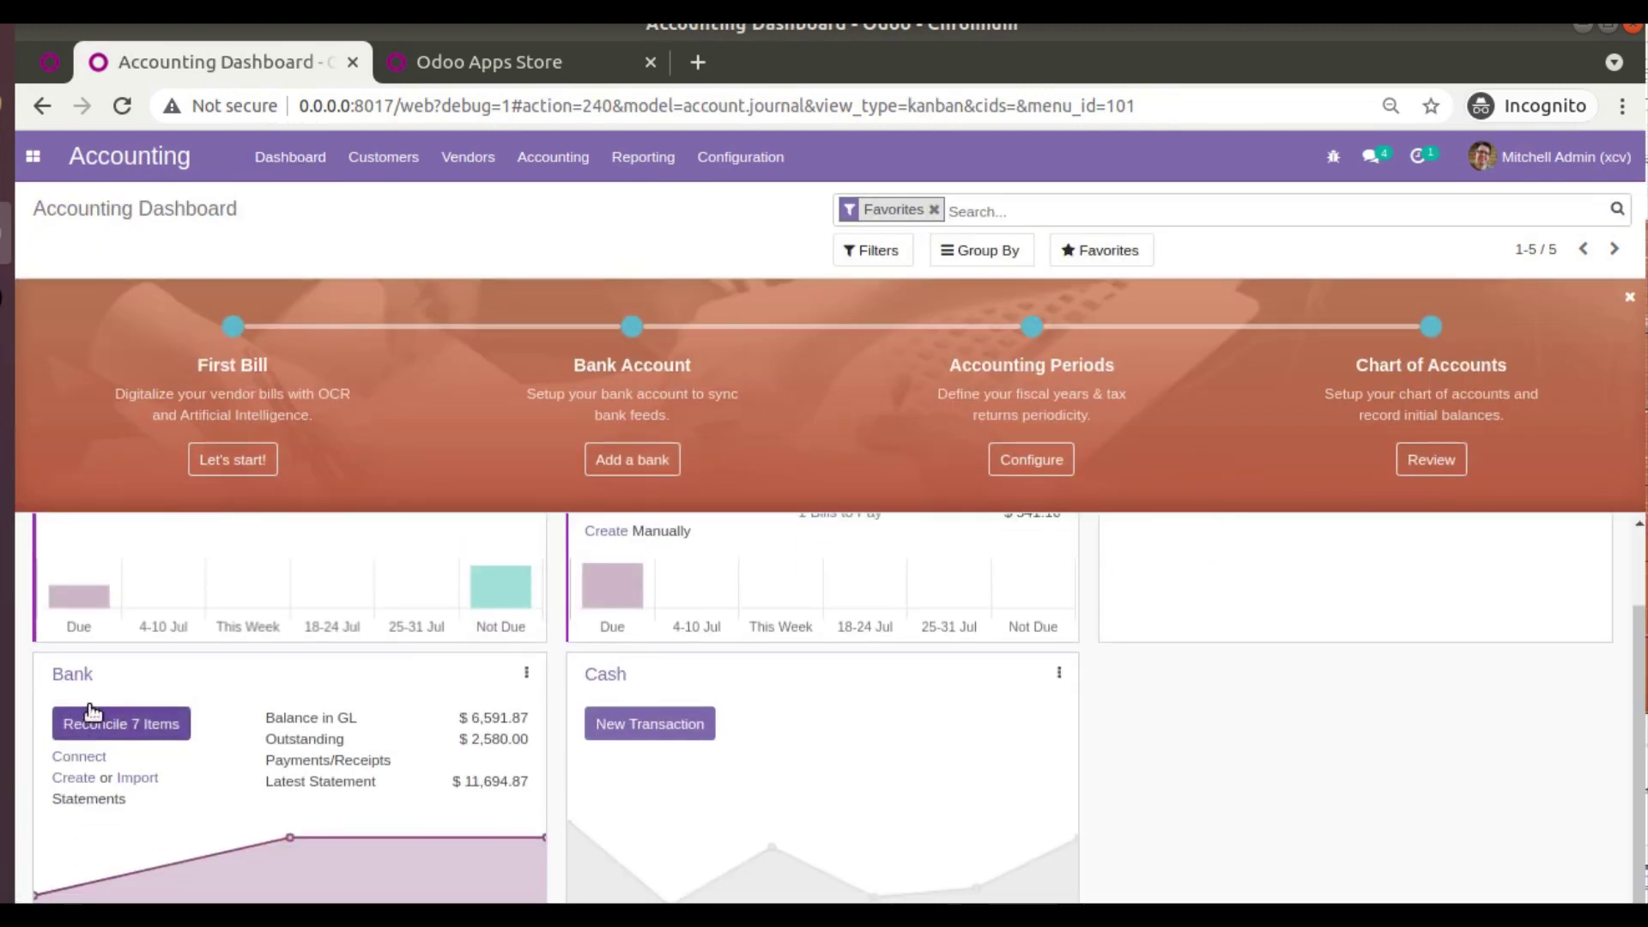
- Create a bank statement named 'odoo' with a transaction line for partner Odoo Mates
{"action": "left_click", "coordinate": [76, 781]}
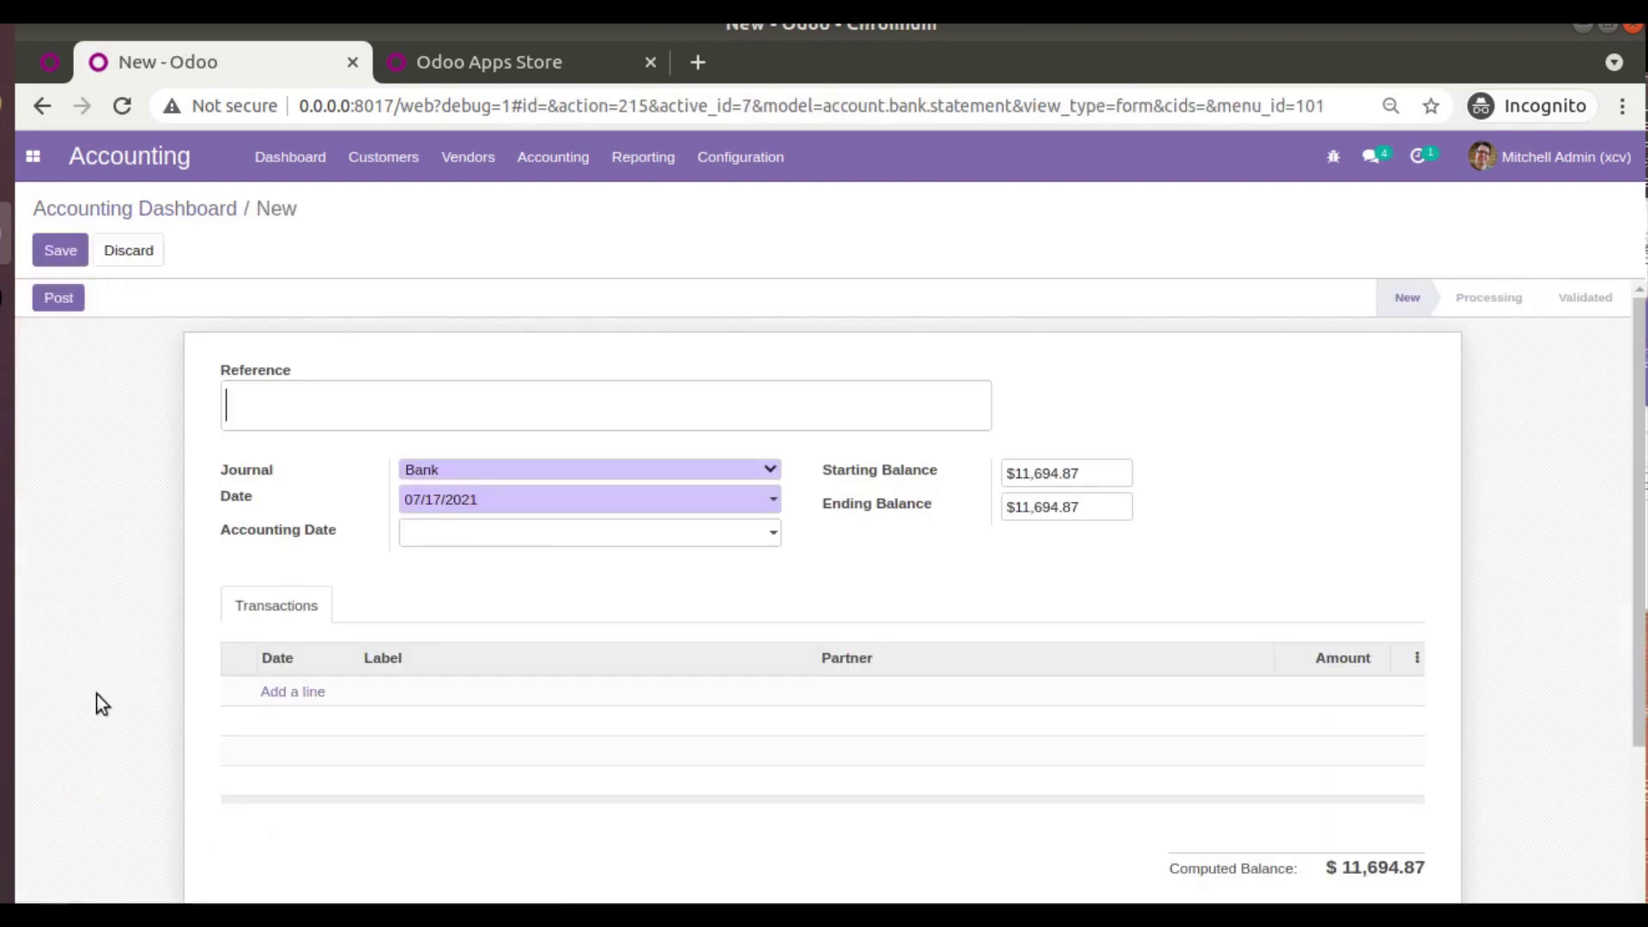
{"action": "type", "text": "odoo"}
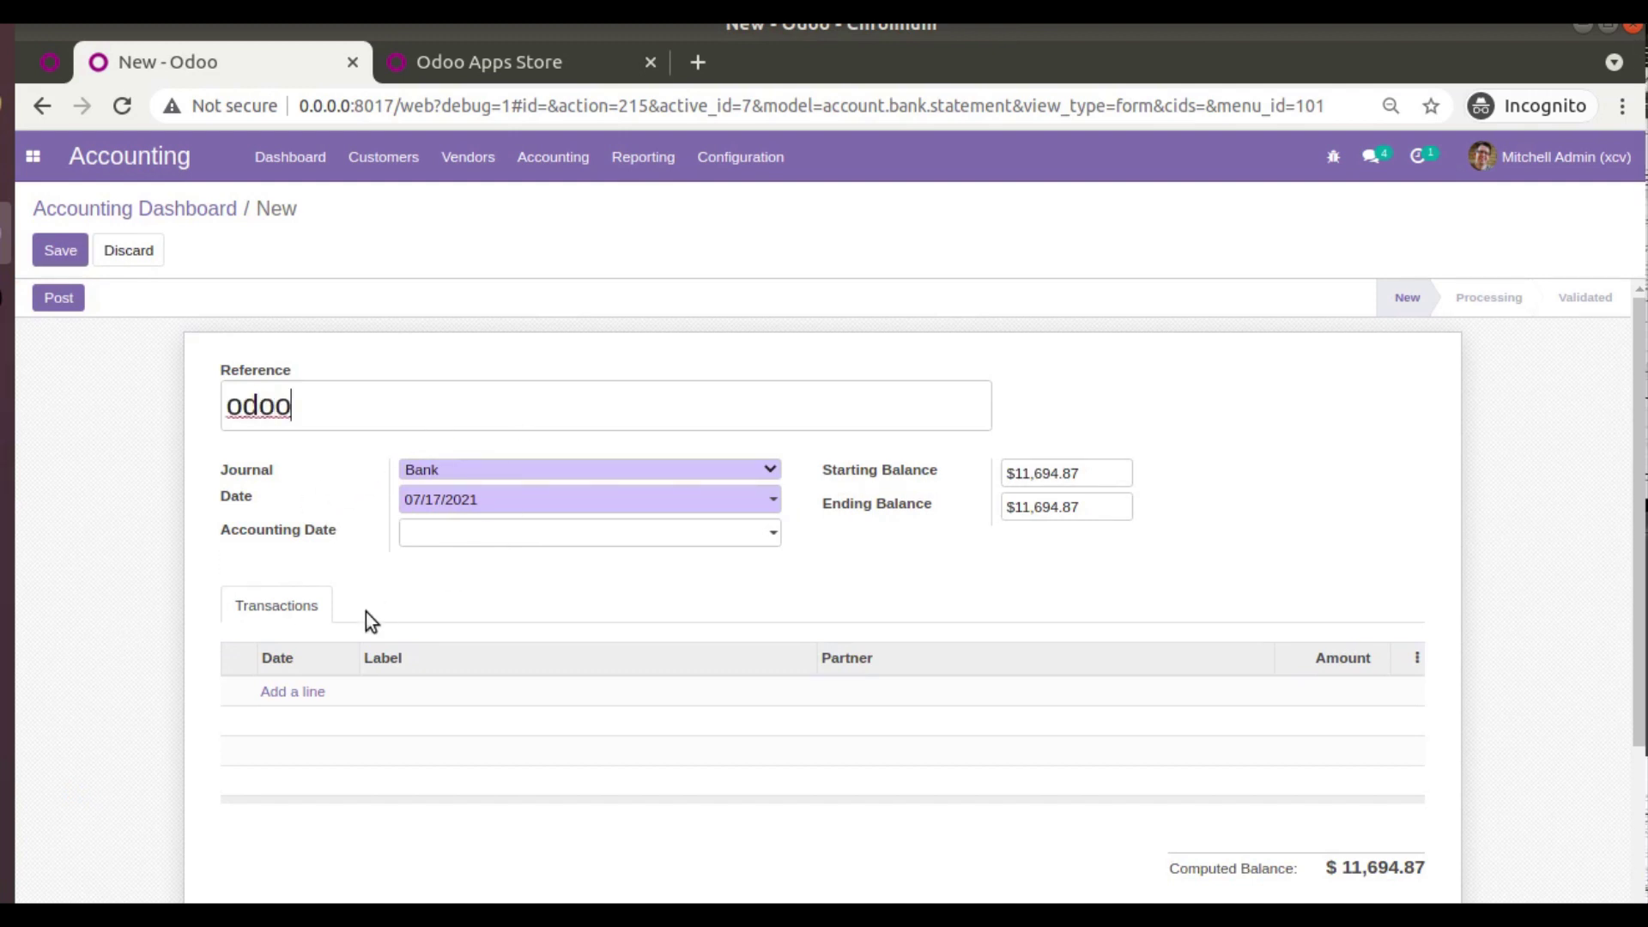
{"action": "left_click", "coordinate": [301, 692]}
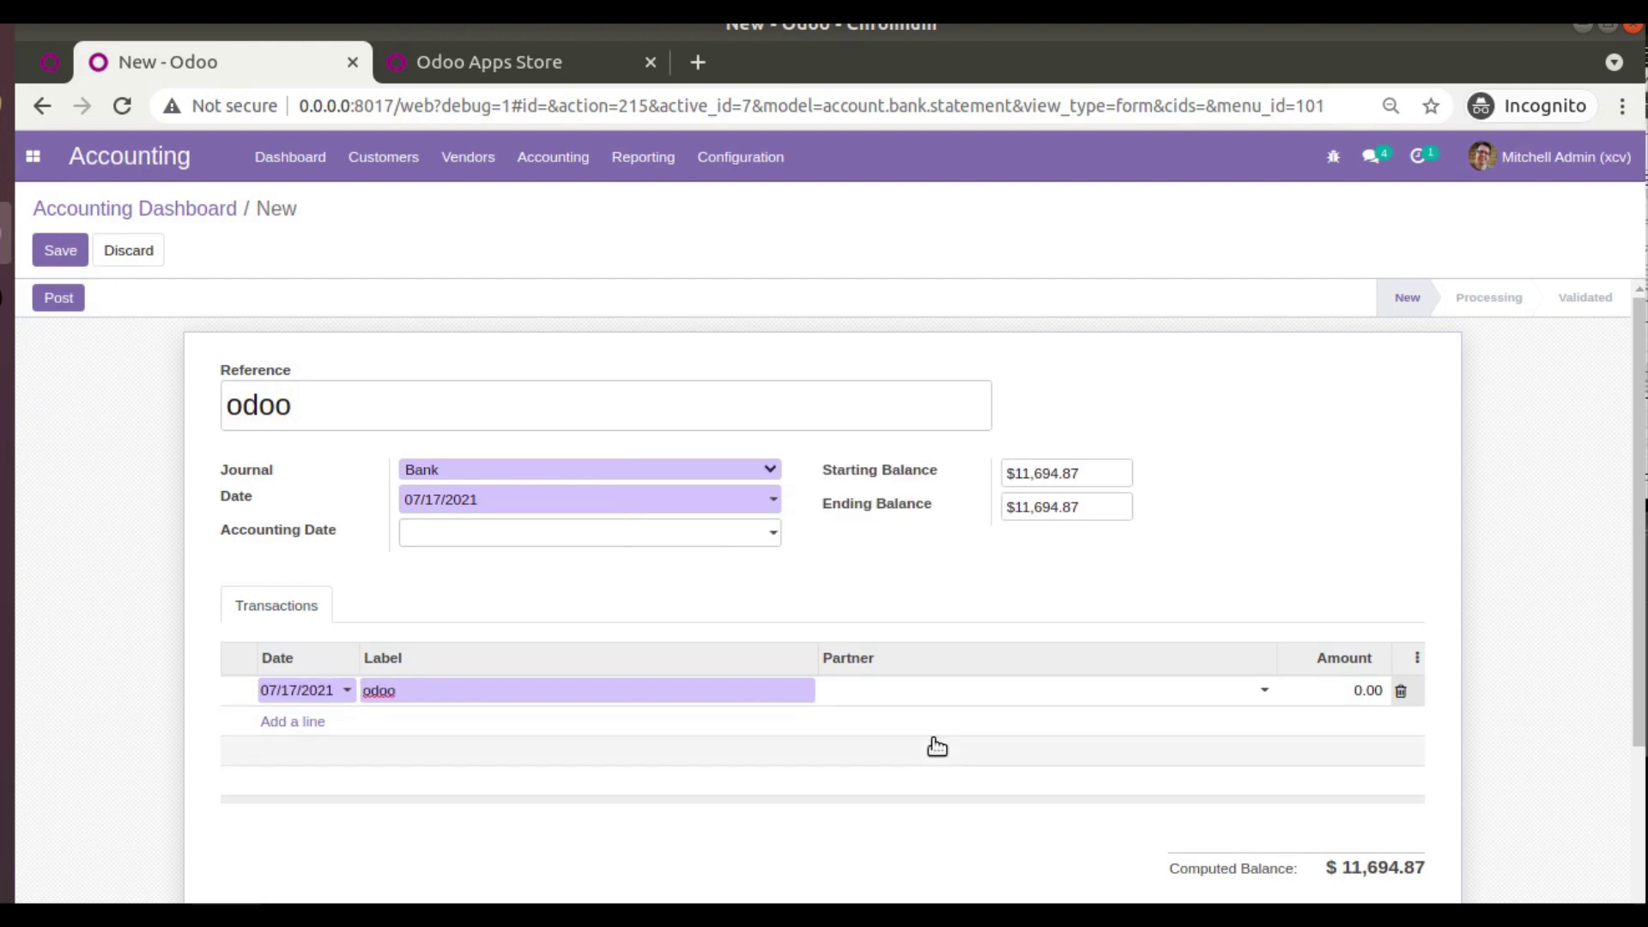
{"action": "left_click", "coordinate": [934, 704]}
{"action": "type", "text": "odoo m"}
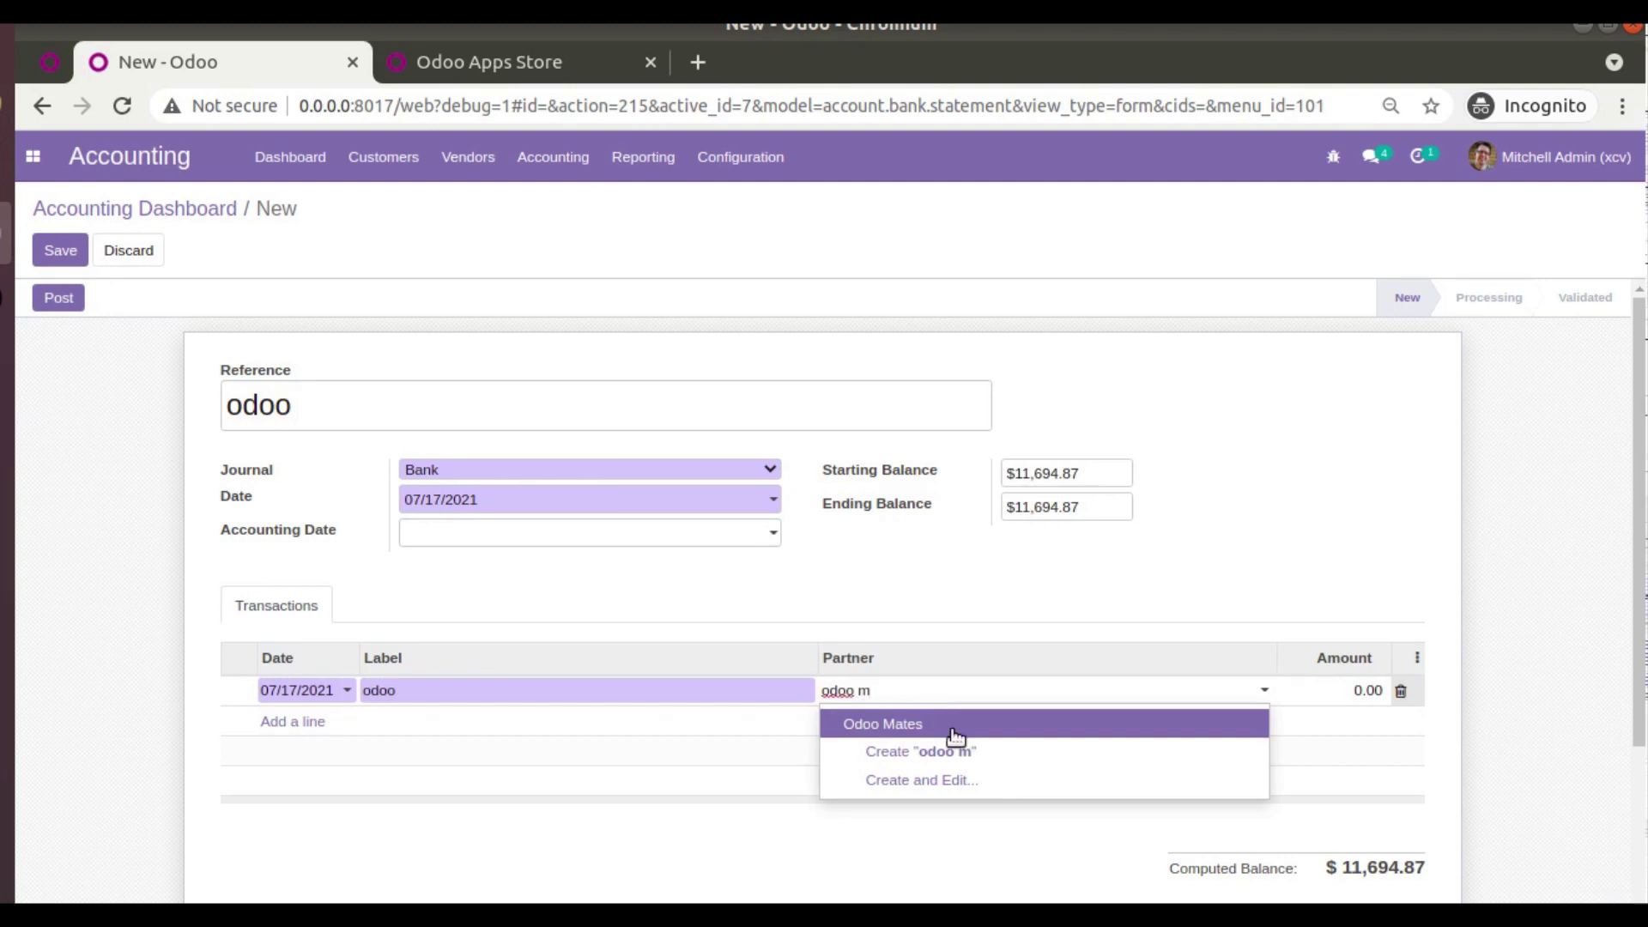
{"action": "left_click", "coordinate": [949, 728]}
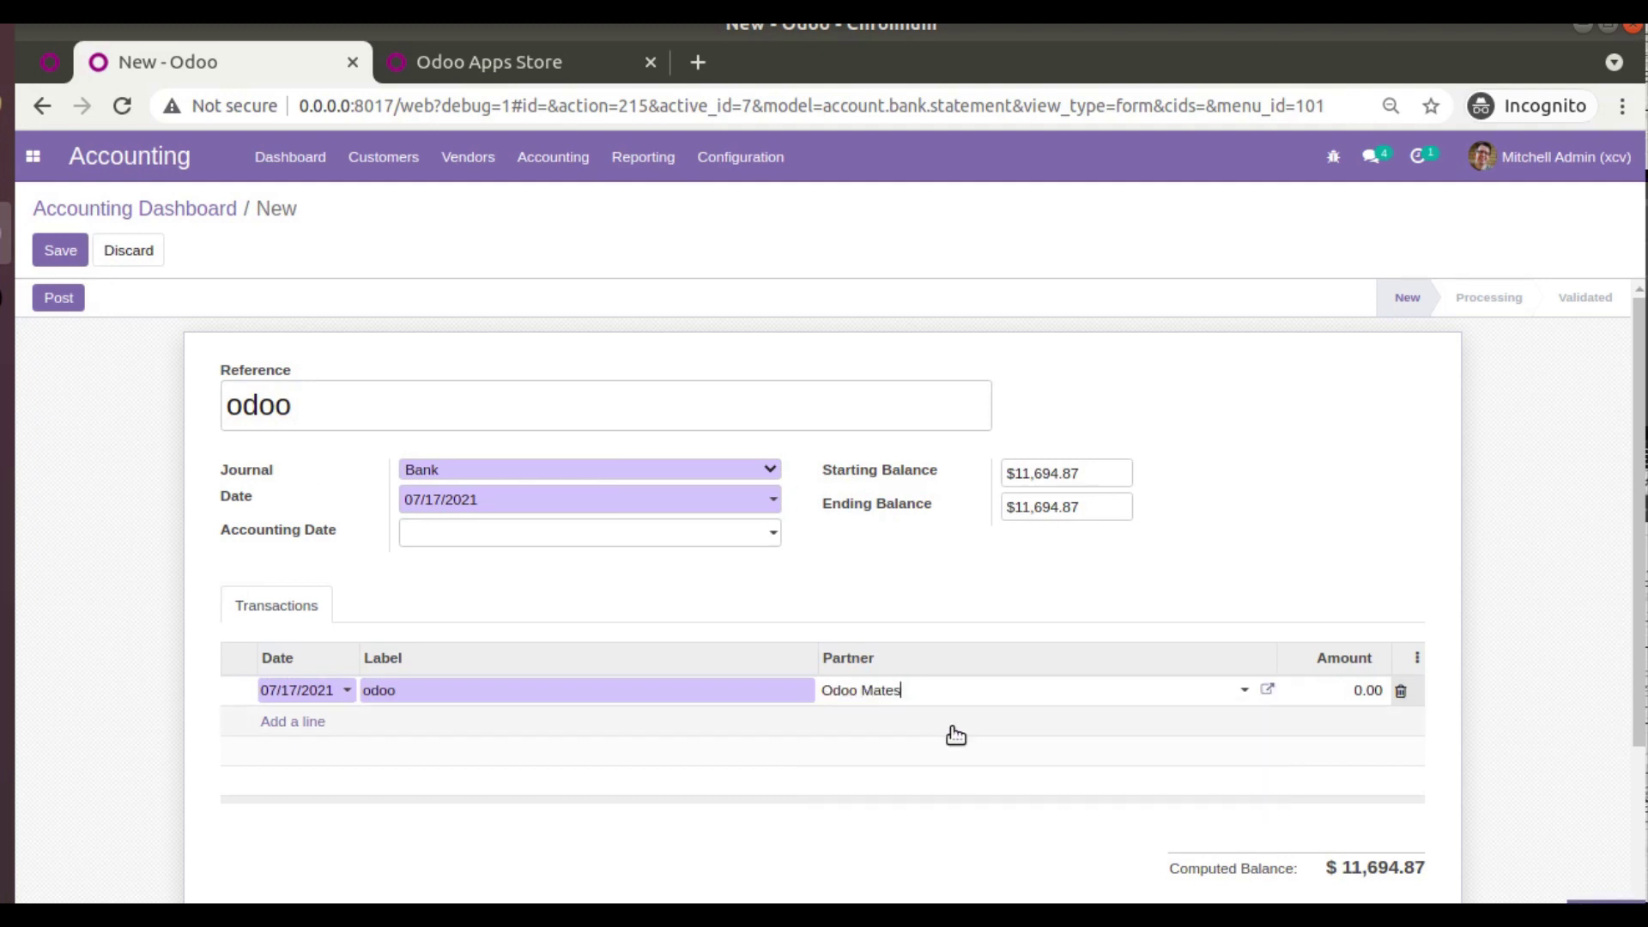
- Set the line amount to 1,450.00 and the ending balance to 13144.87
{"action": "left_click", "coordinate": [1339, 684]}
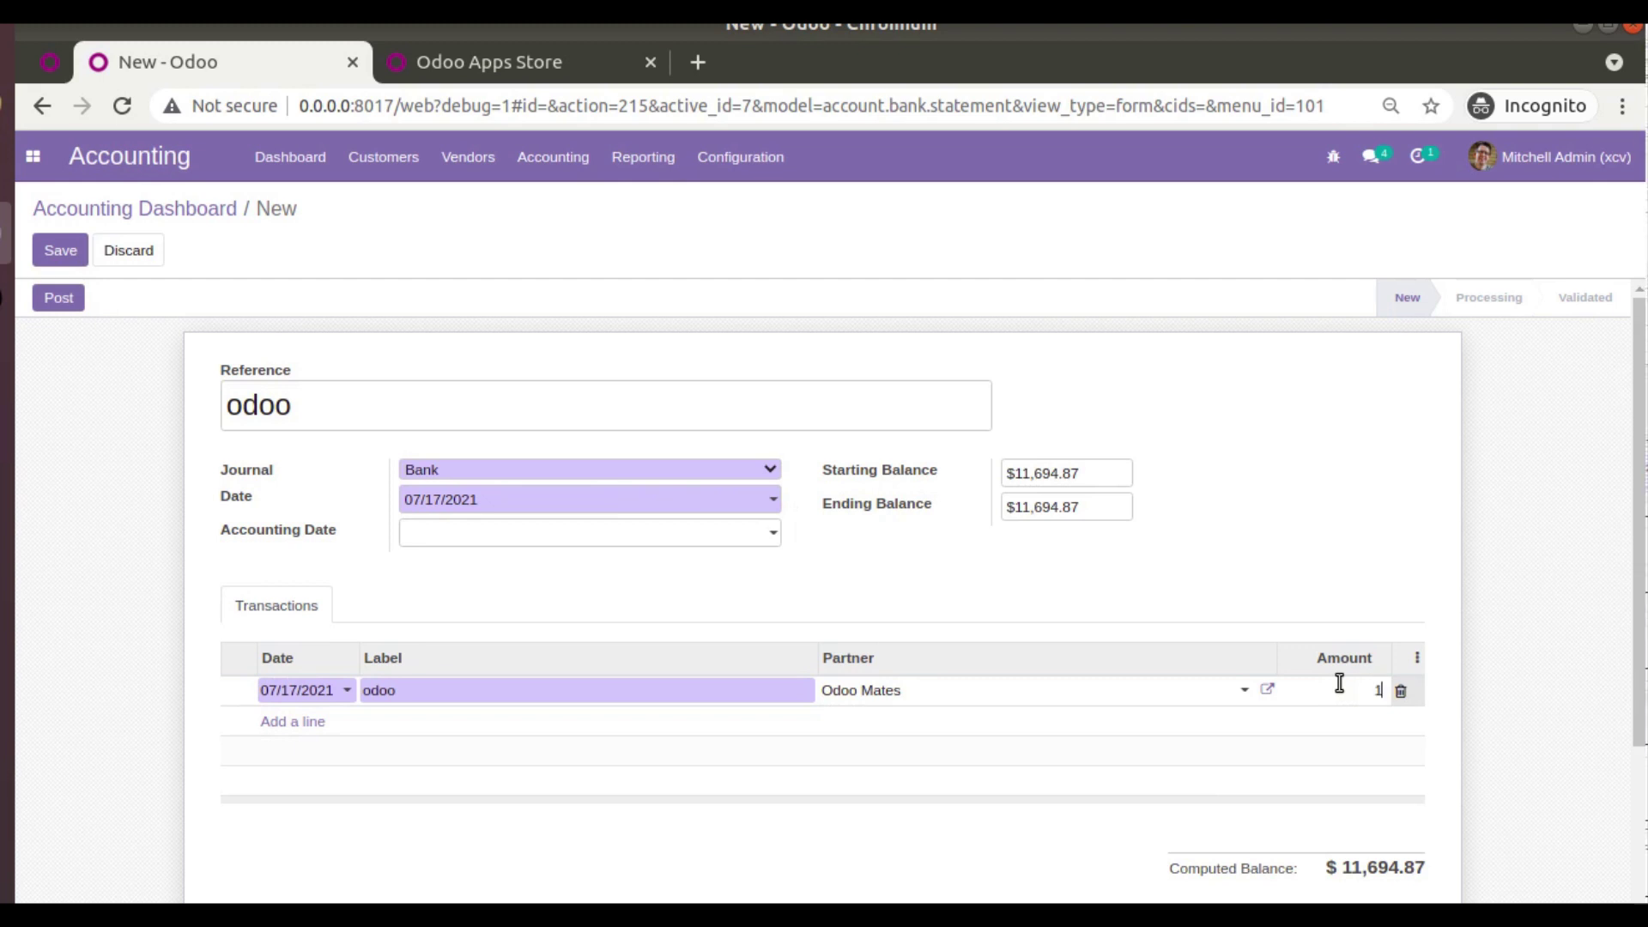
{"action": "left_click", "coordinate": [1325, 600]}
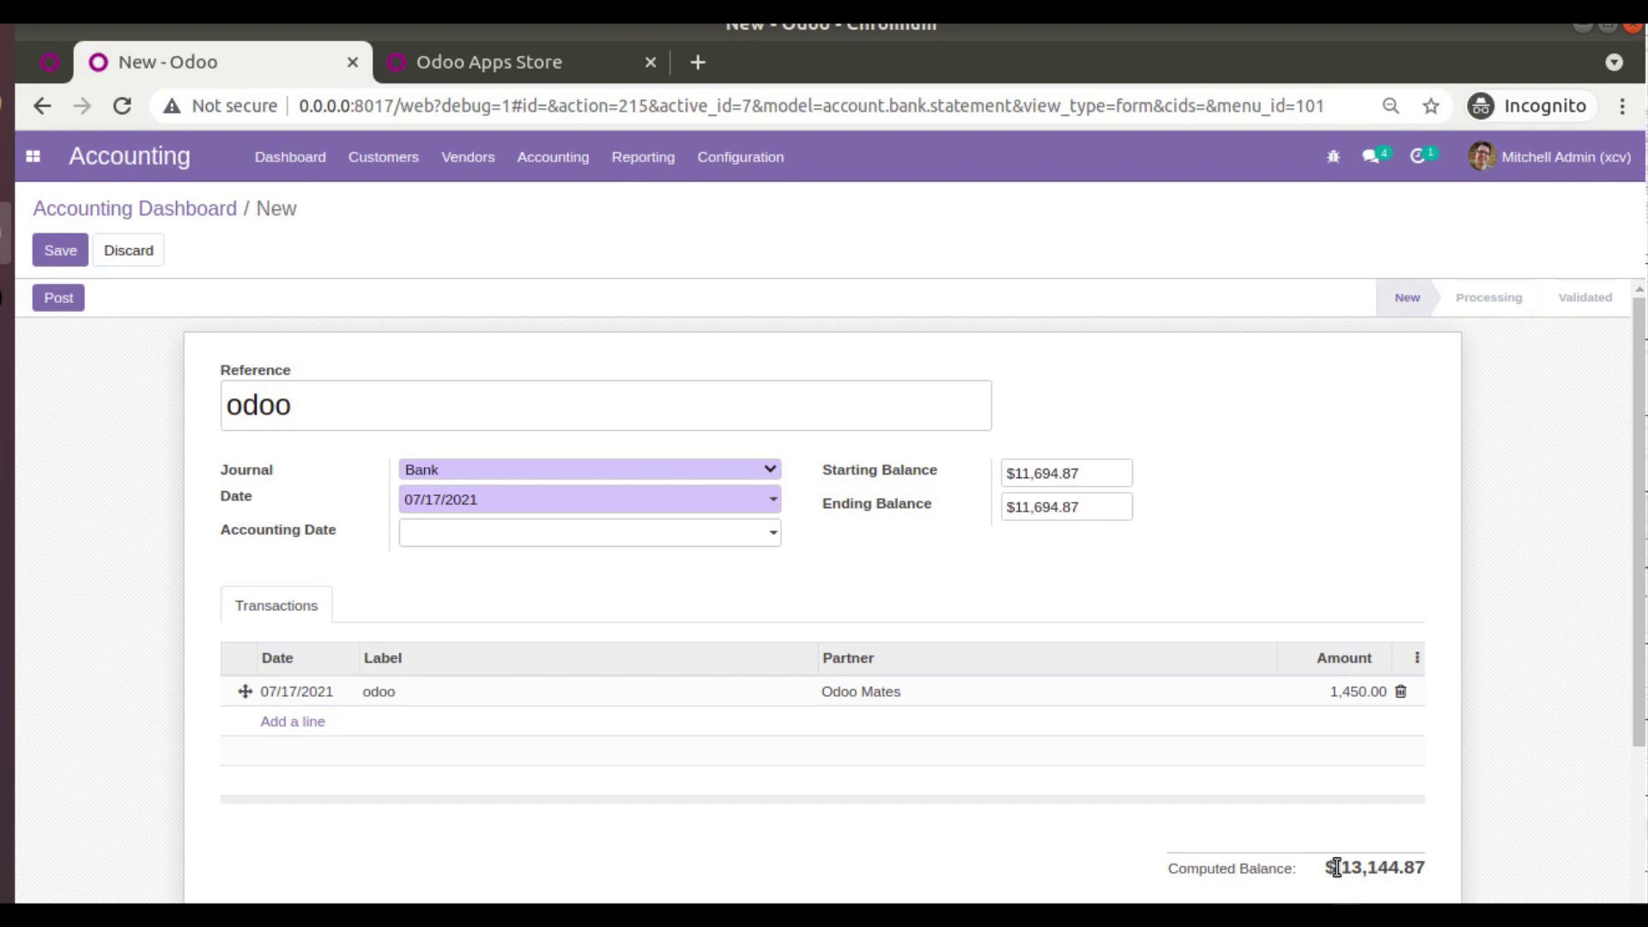
{"action": "double_click", "coordinate": [1071, 506]}
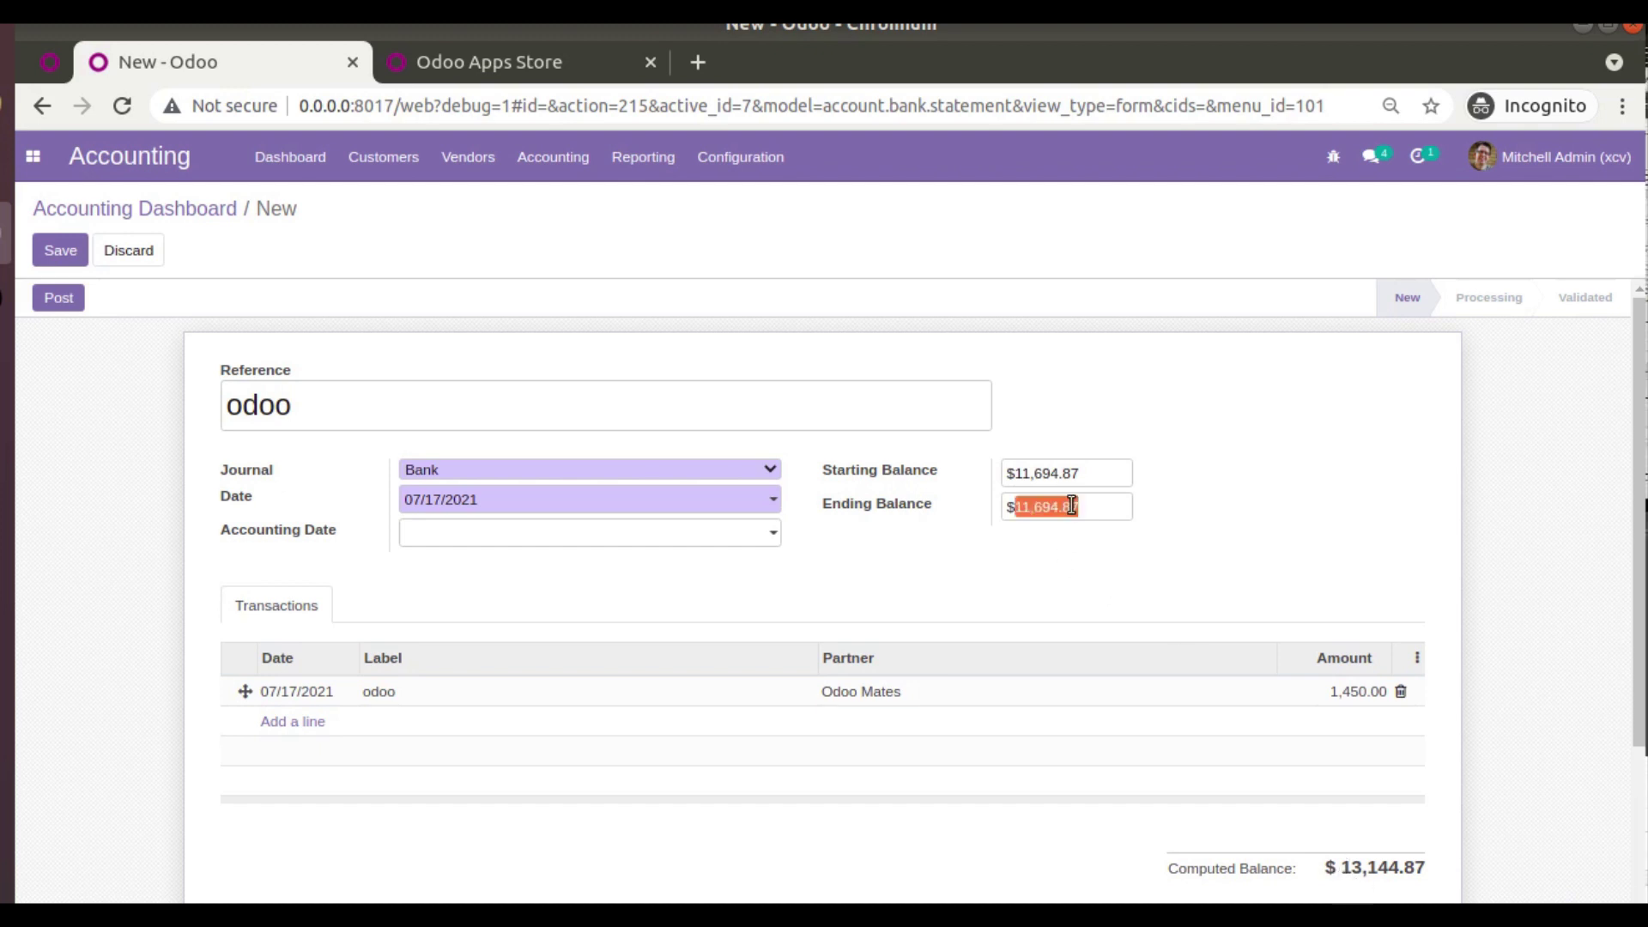
{"action": "type", "text": "13144.87"}
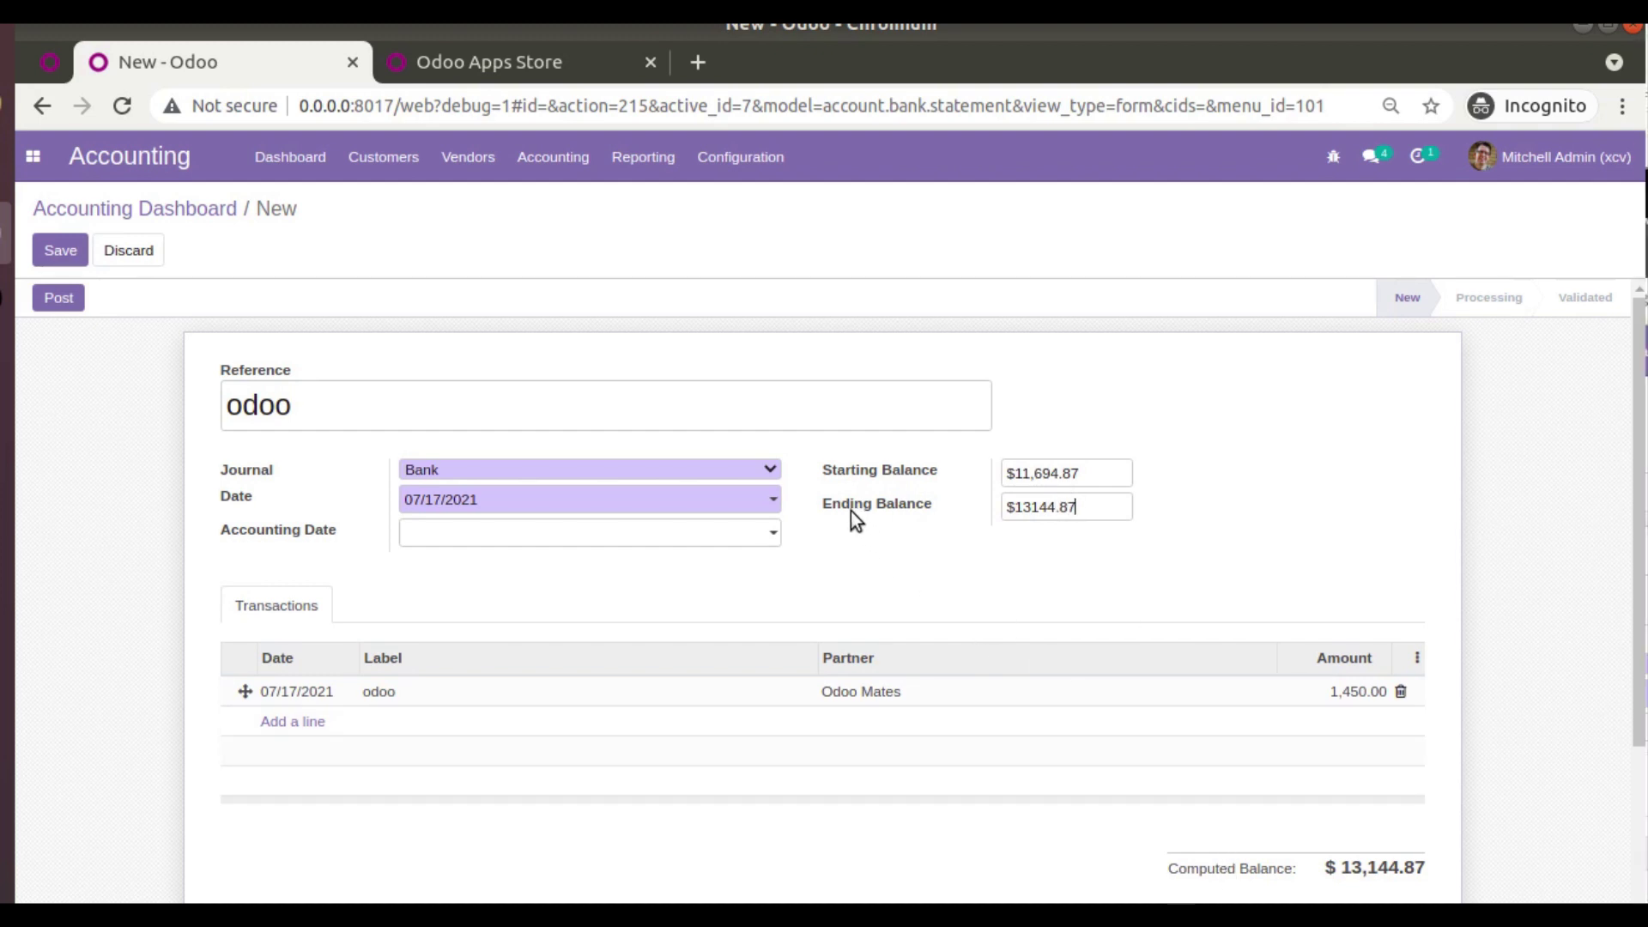
- Save the 'odoo' bank statement and post it
{"action": "left_click", "coordinate": [74, 263]}
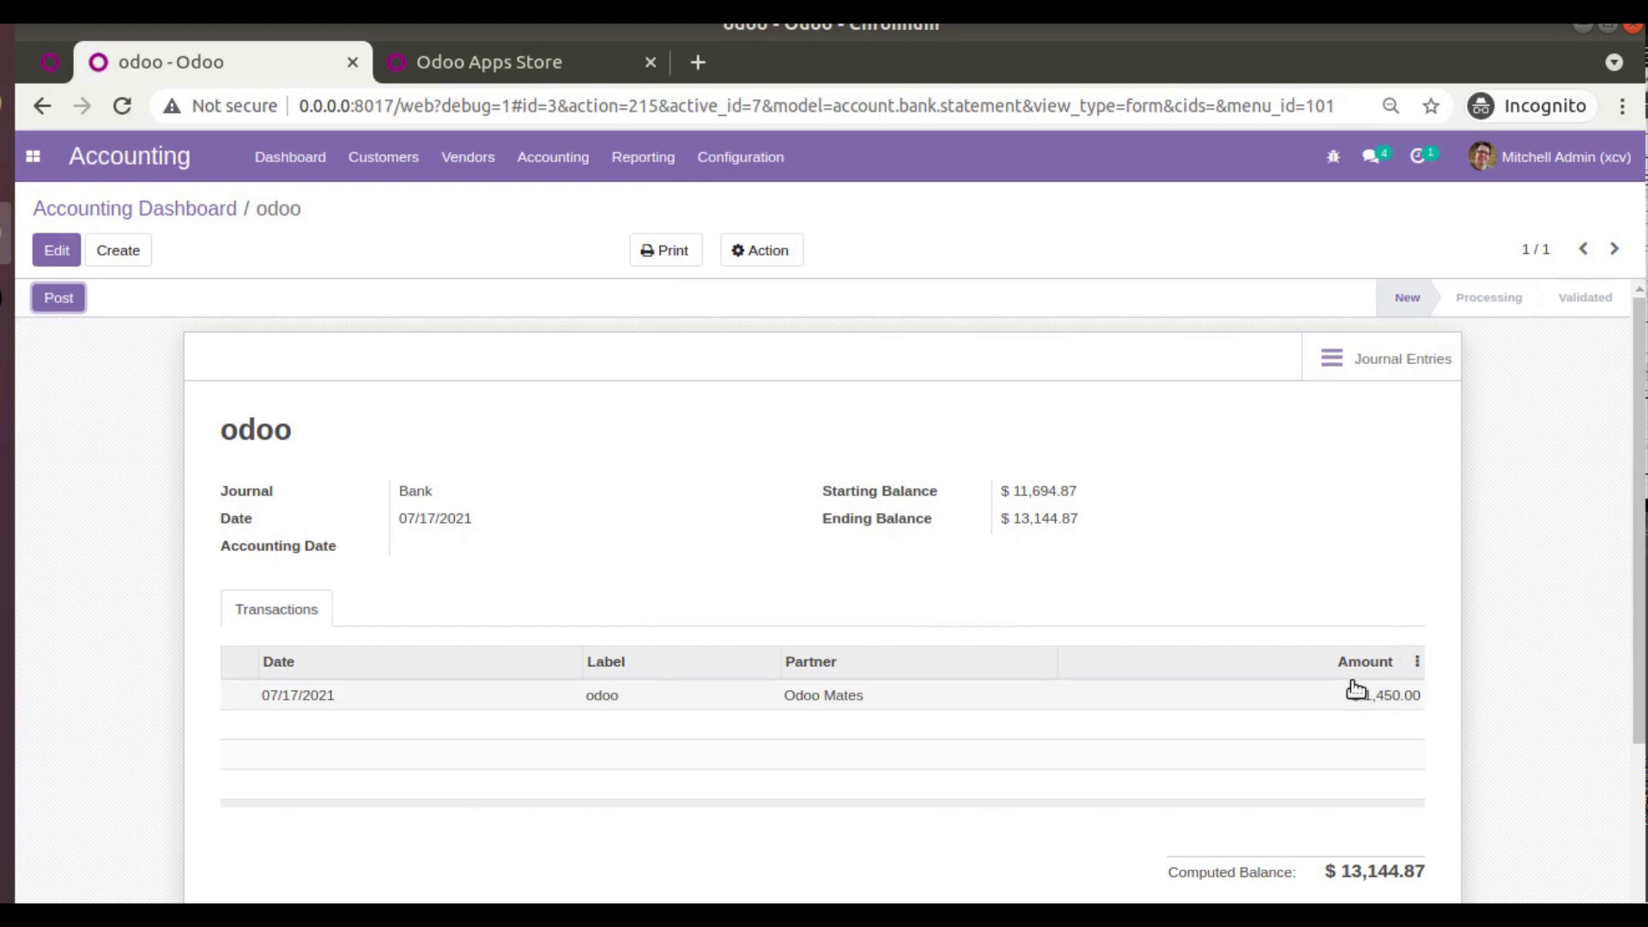
{"action": "mouse_move", "coordinate": [1371, 656]}
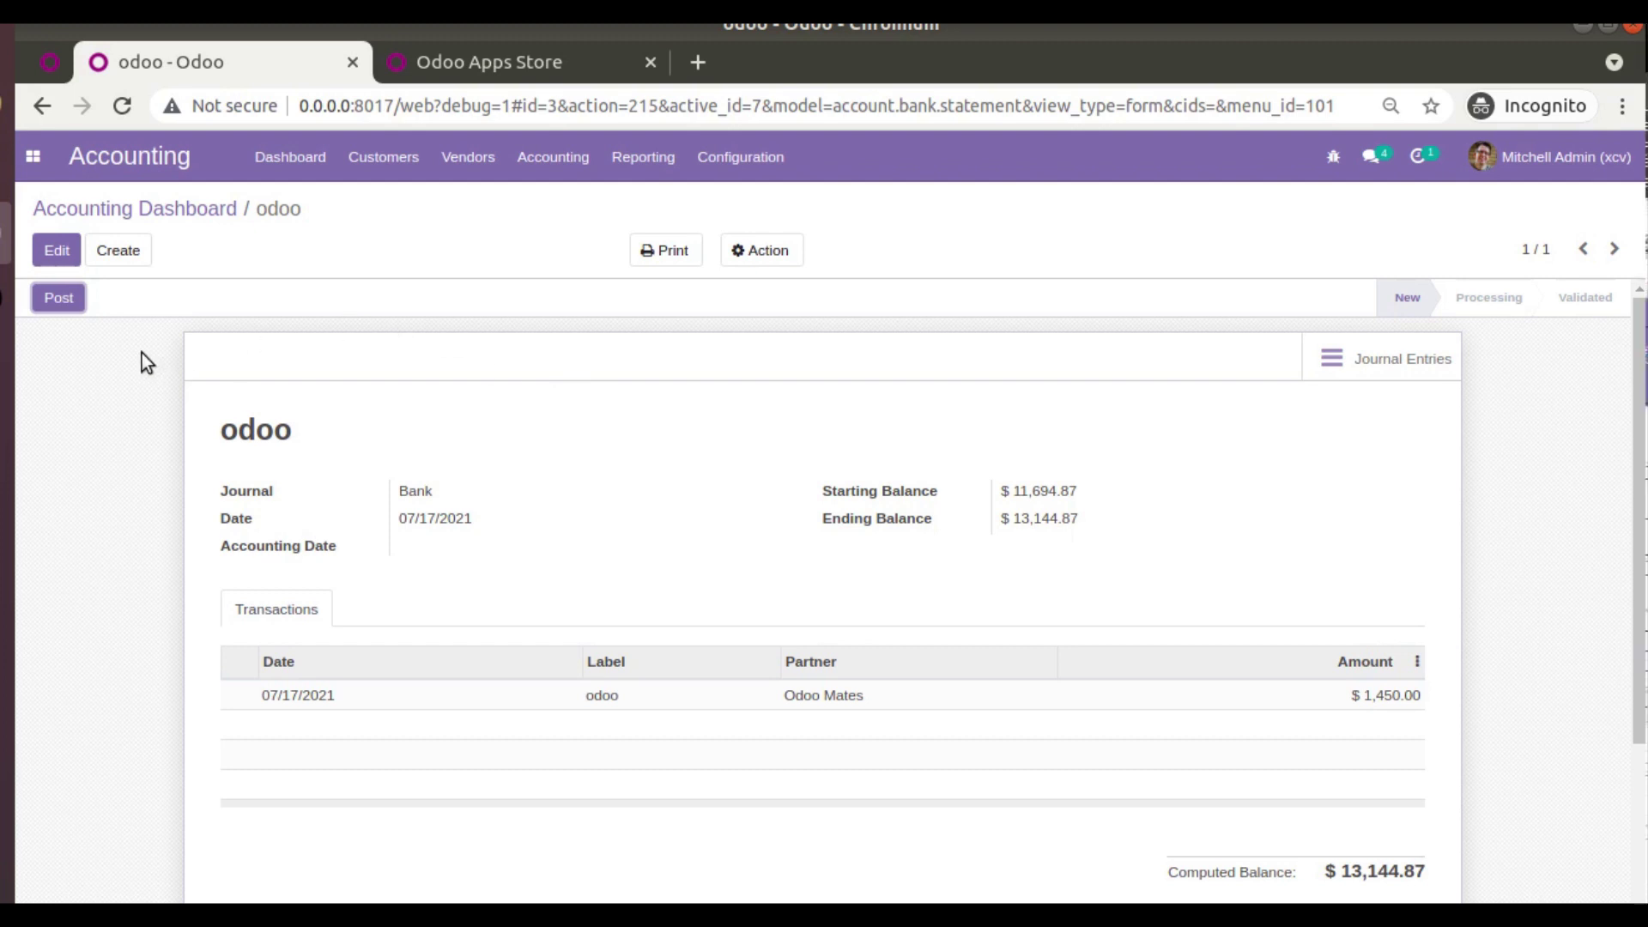
{"action": "left_click", "coordinate": [69, 300]}
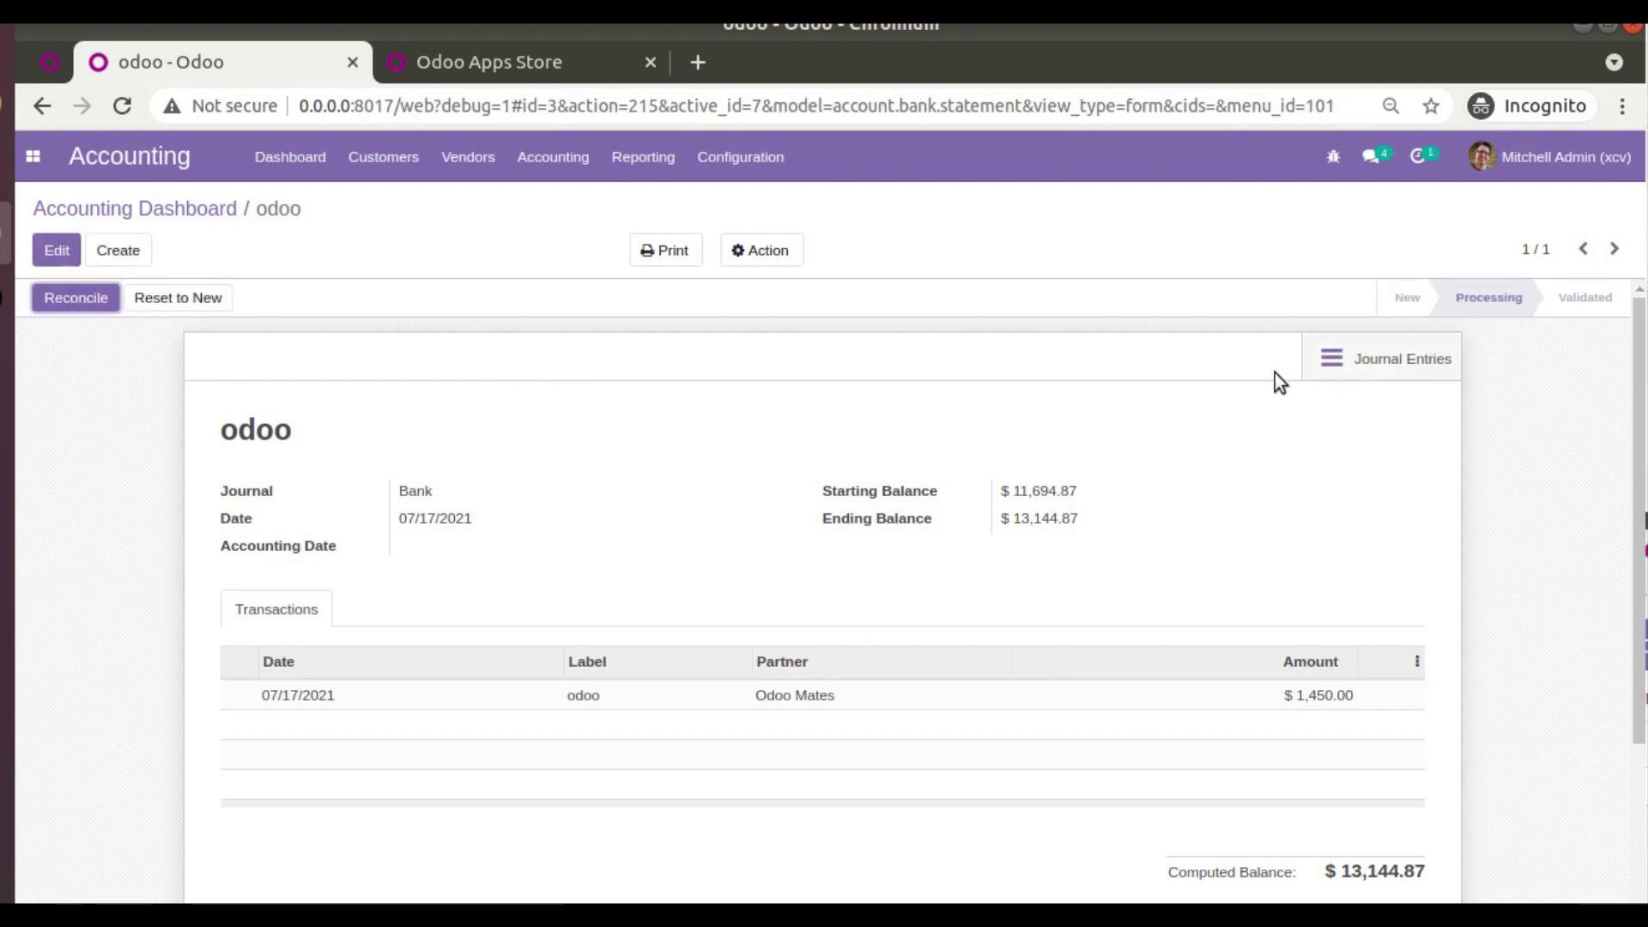
- Reconcile the 1,450.00 line with the payment, booking the 50.00 difference to 620000 Bank Fees
{"action": "left_click", "coordinate": [77, 297]}
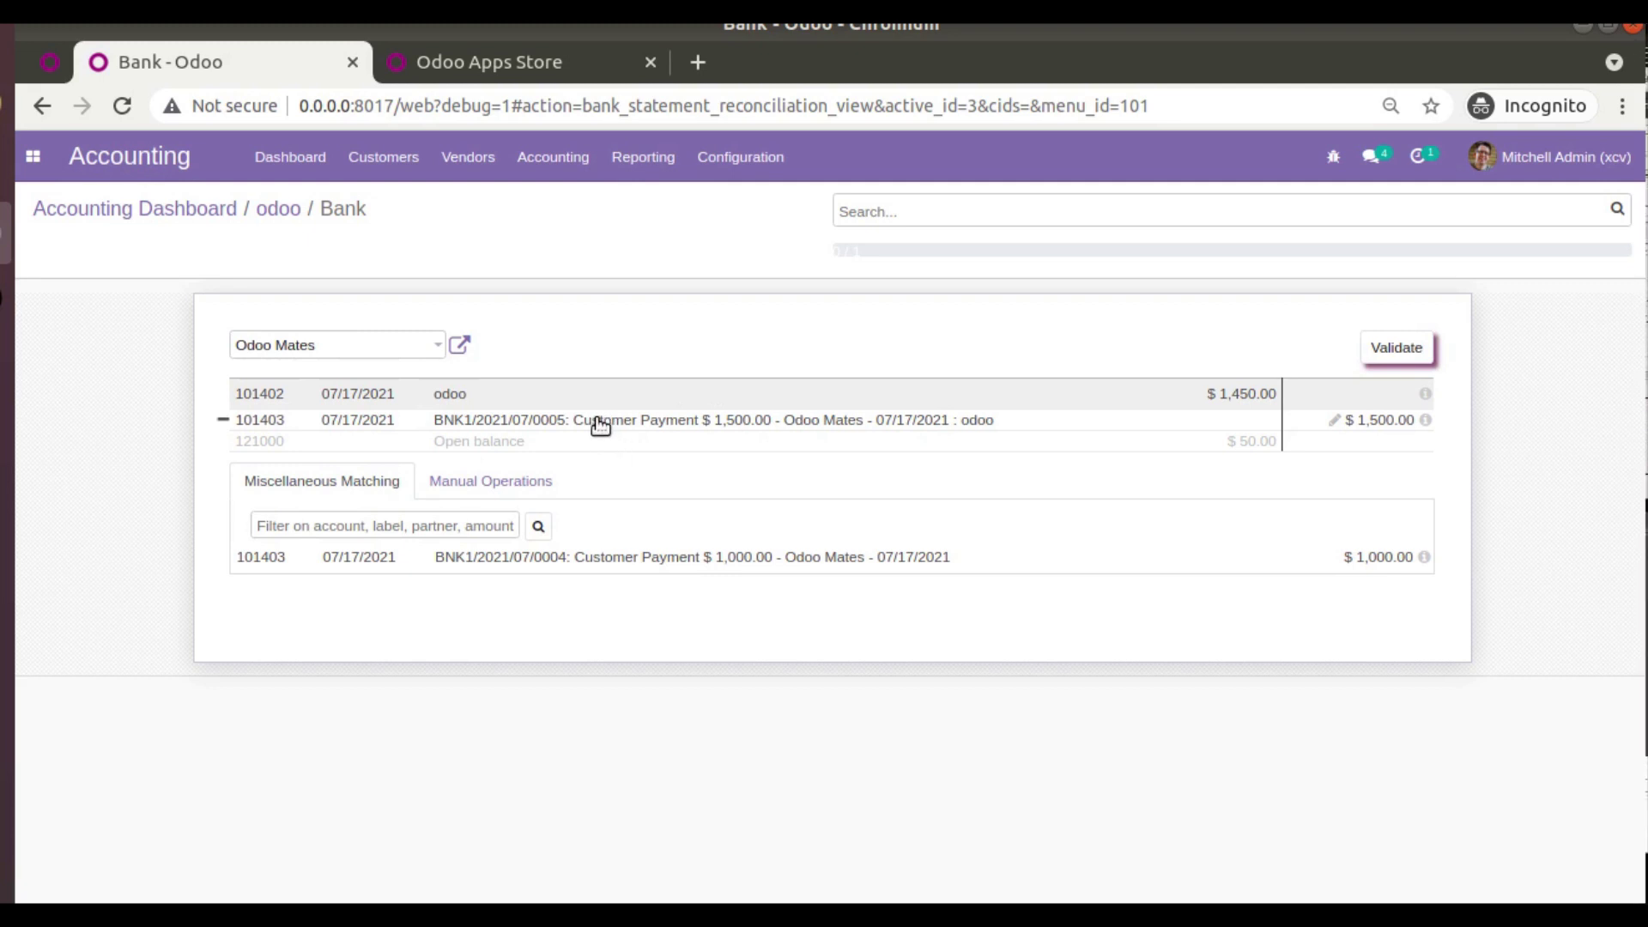
{"action": "left_click", "coordinate": [519, 482]}
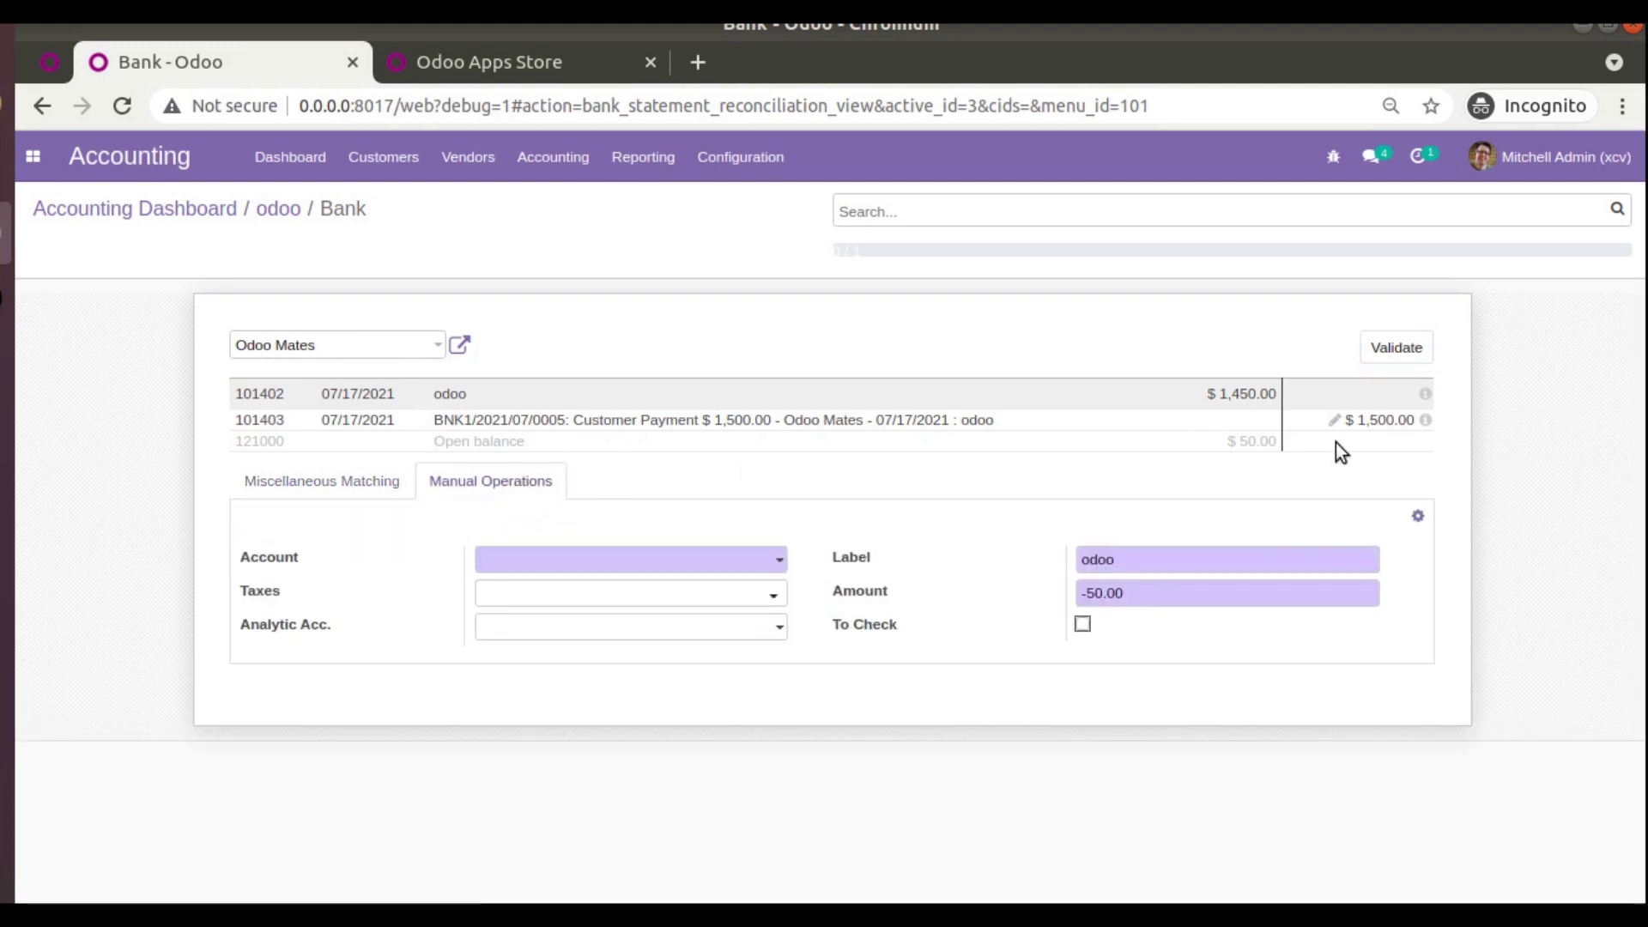
{"action": "left_click", "coordinate": [660, 563]}
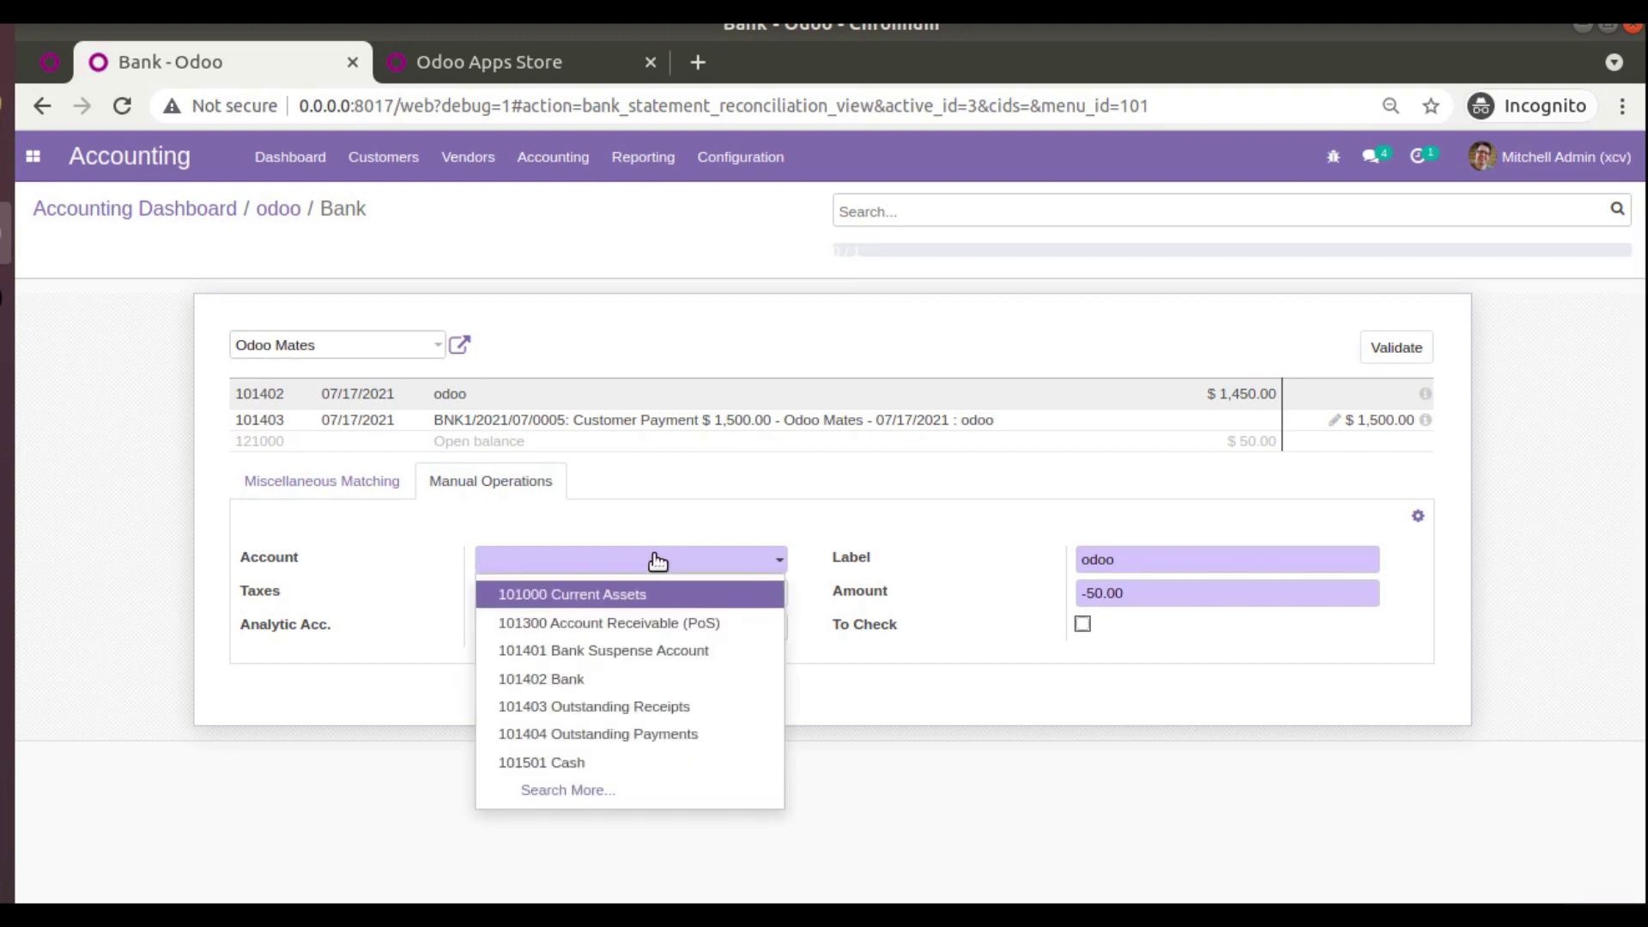
{"action": "left_click", "coordinate": [599, 791]}
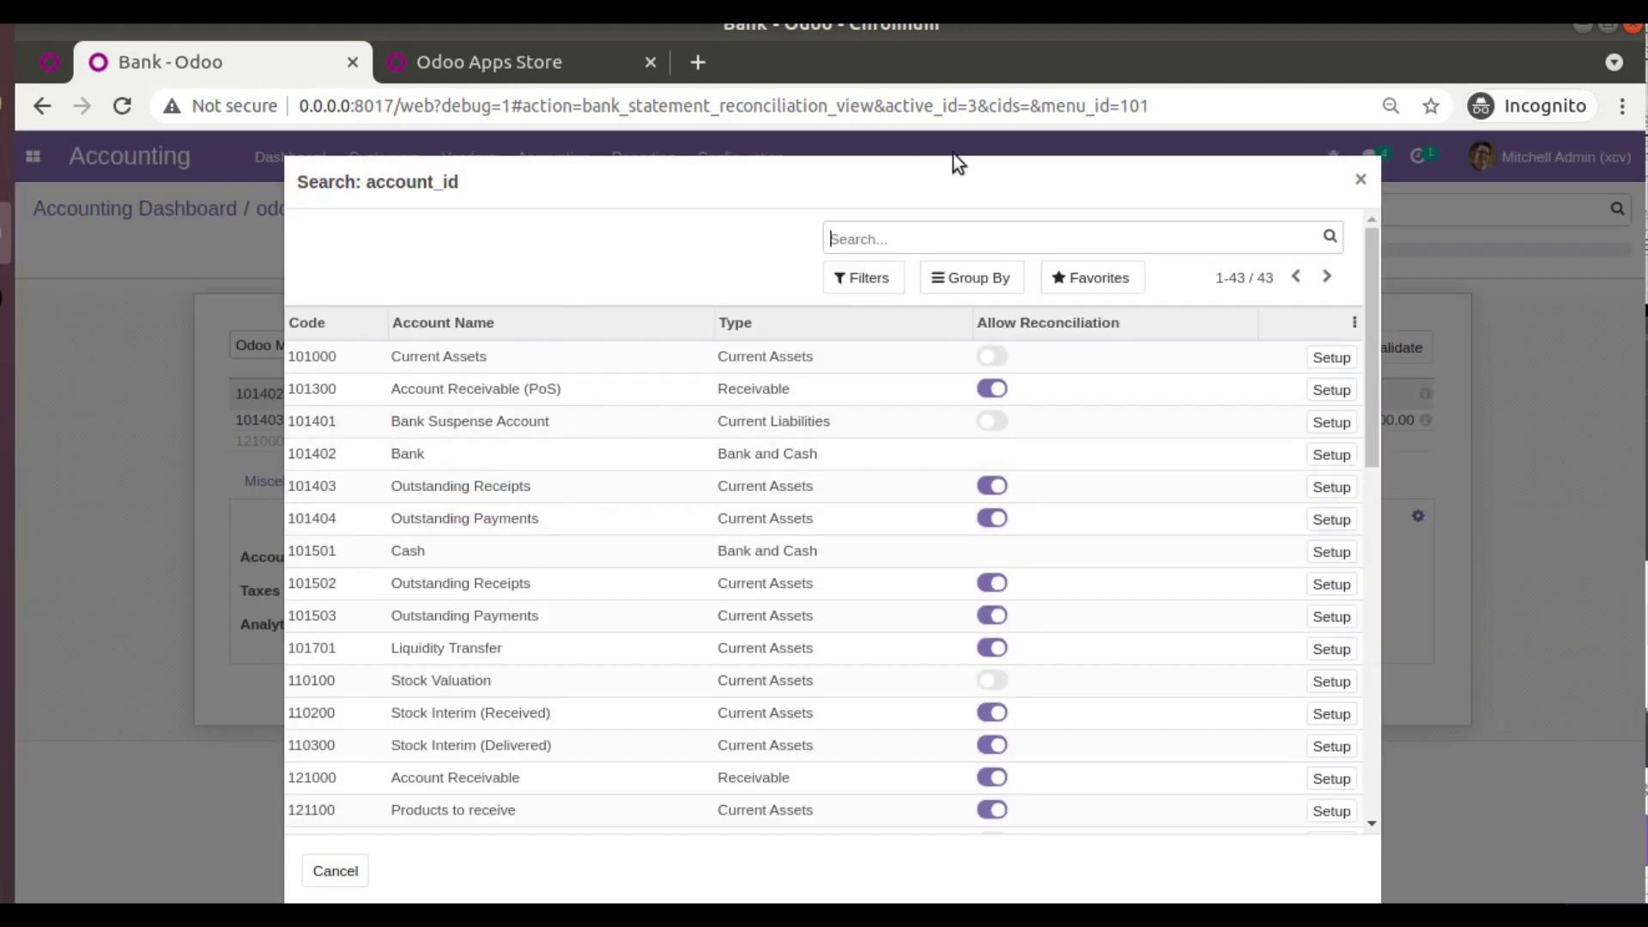
{"action": "type", "text": "bank"}
{"action": "key", "text": "Return"}
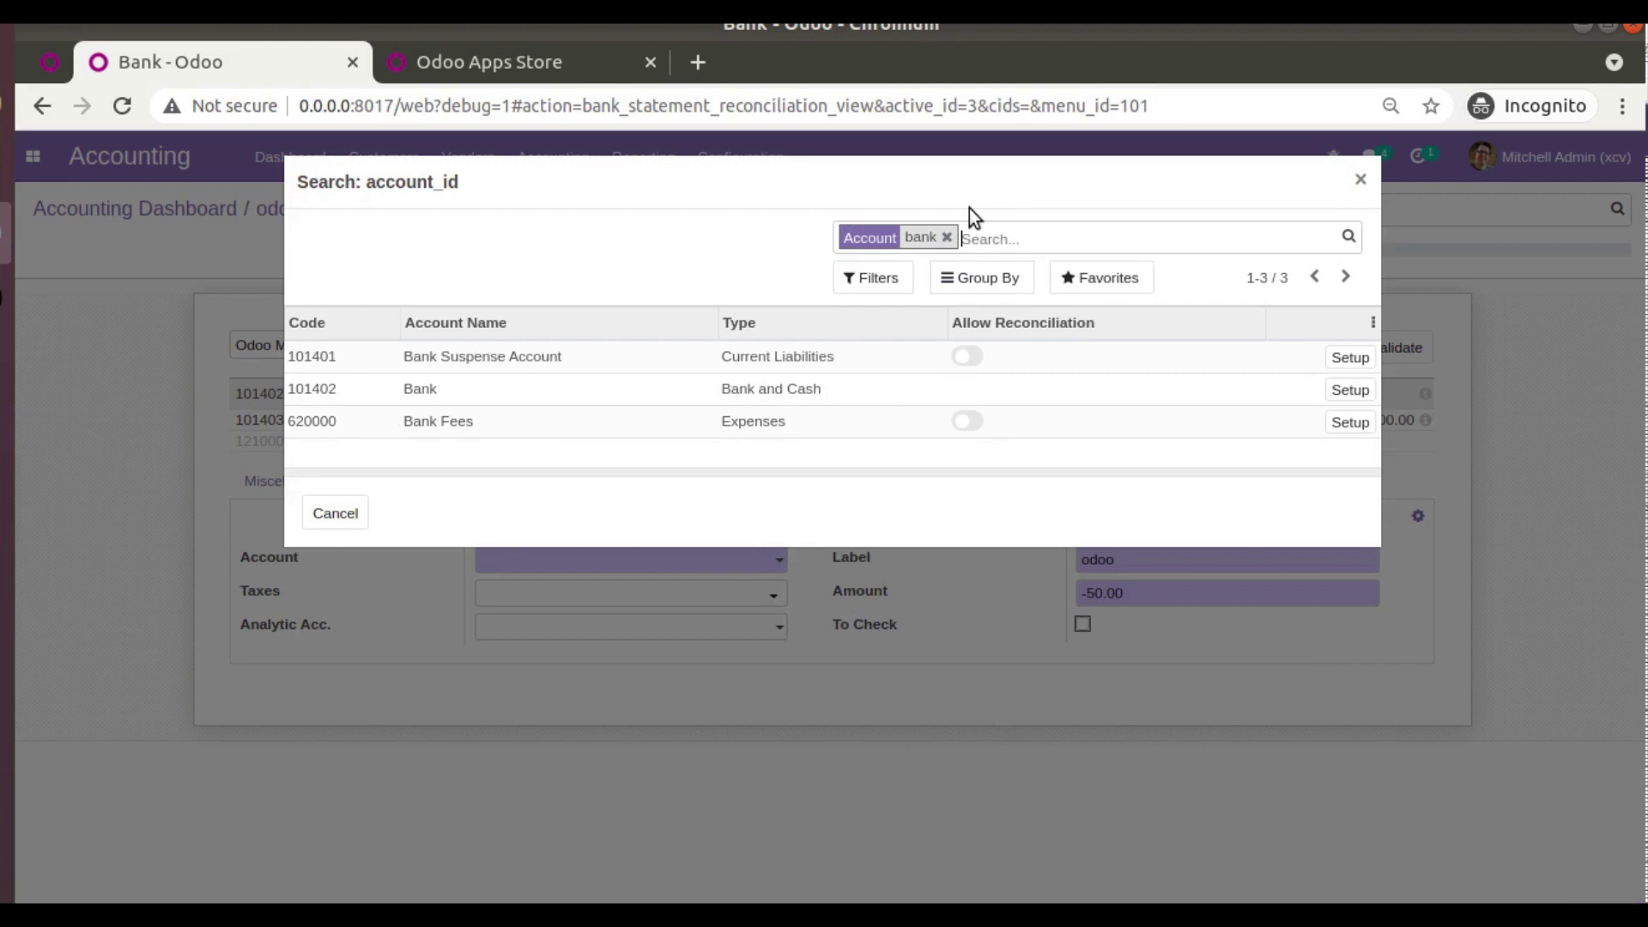
{"action": "left_click", "coordinate": [512, 422]}
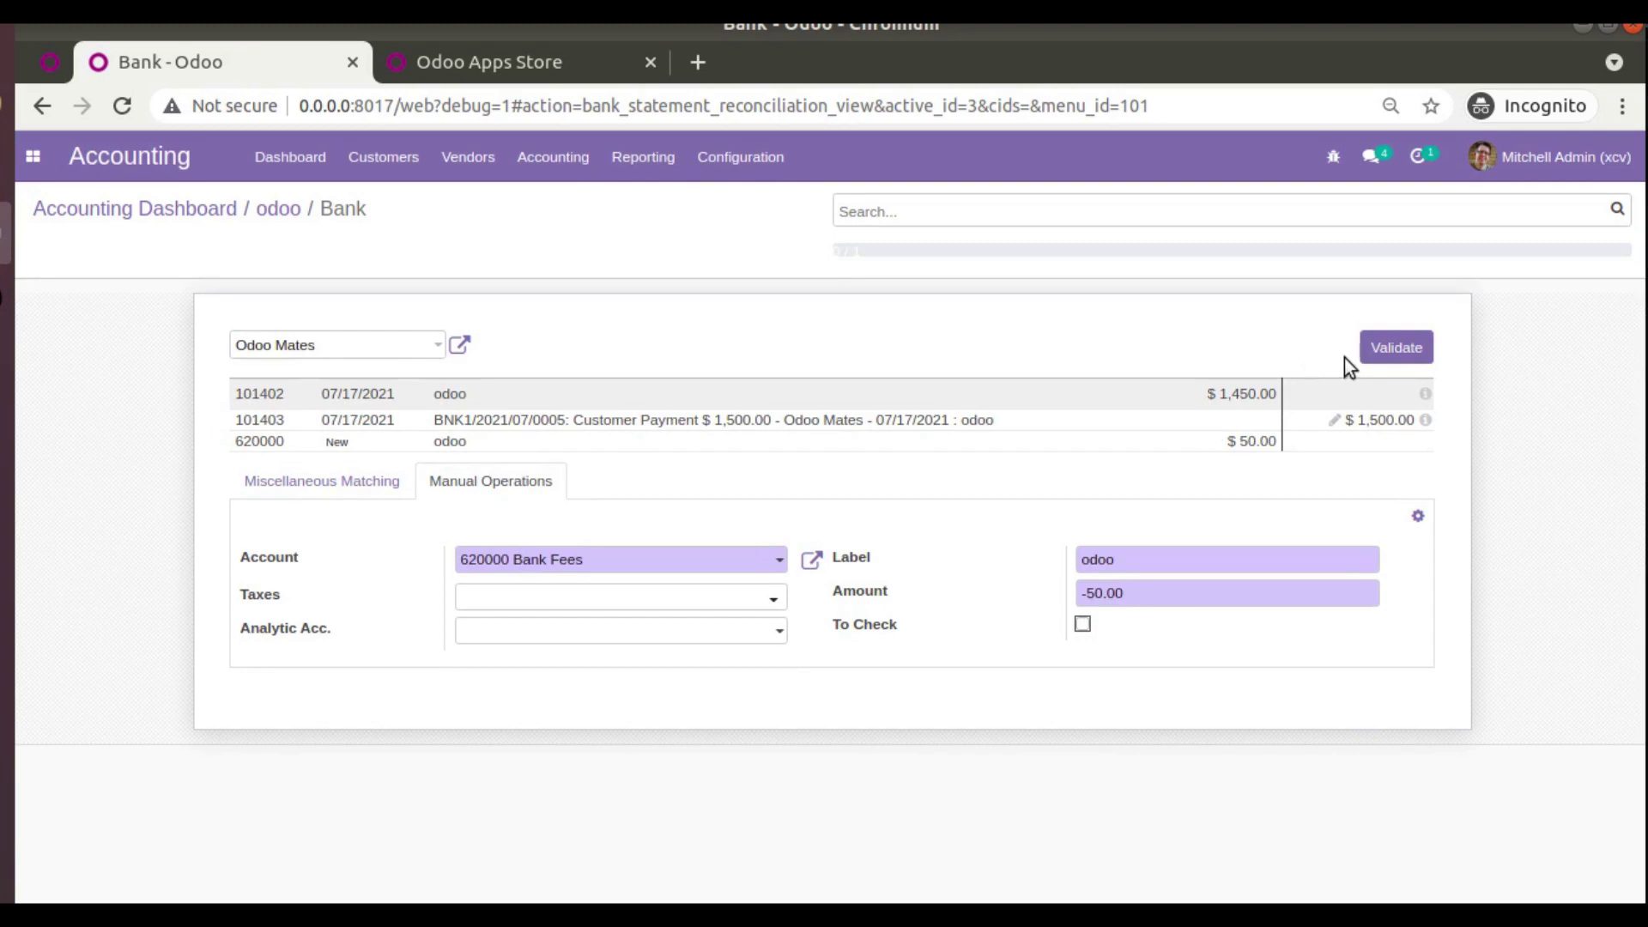
- Validate the reconciliation and reopen the 'odoo' bank statement to view its reconciled line
{"action": "left_click", "coordinate": [1393, 350]}
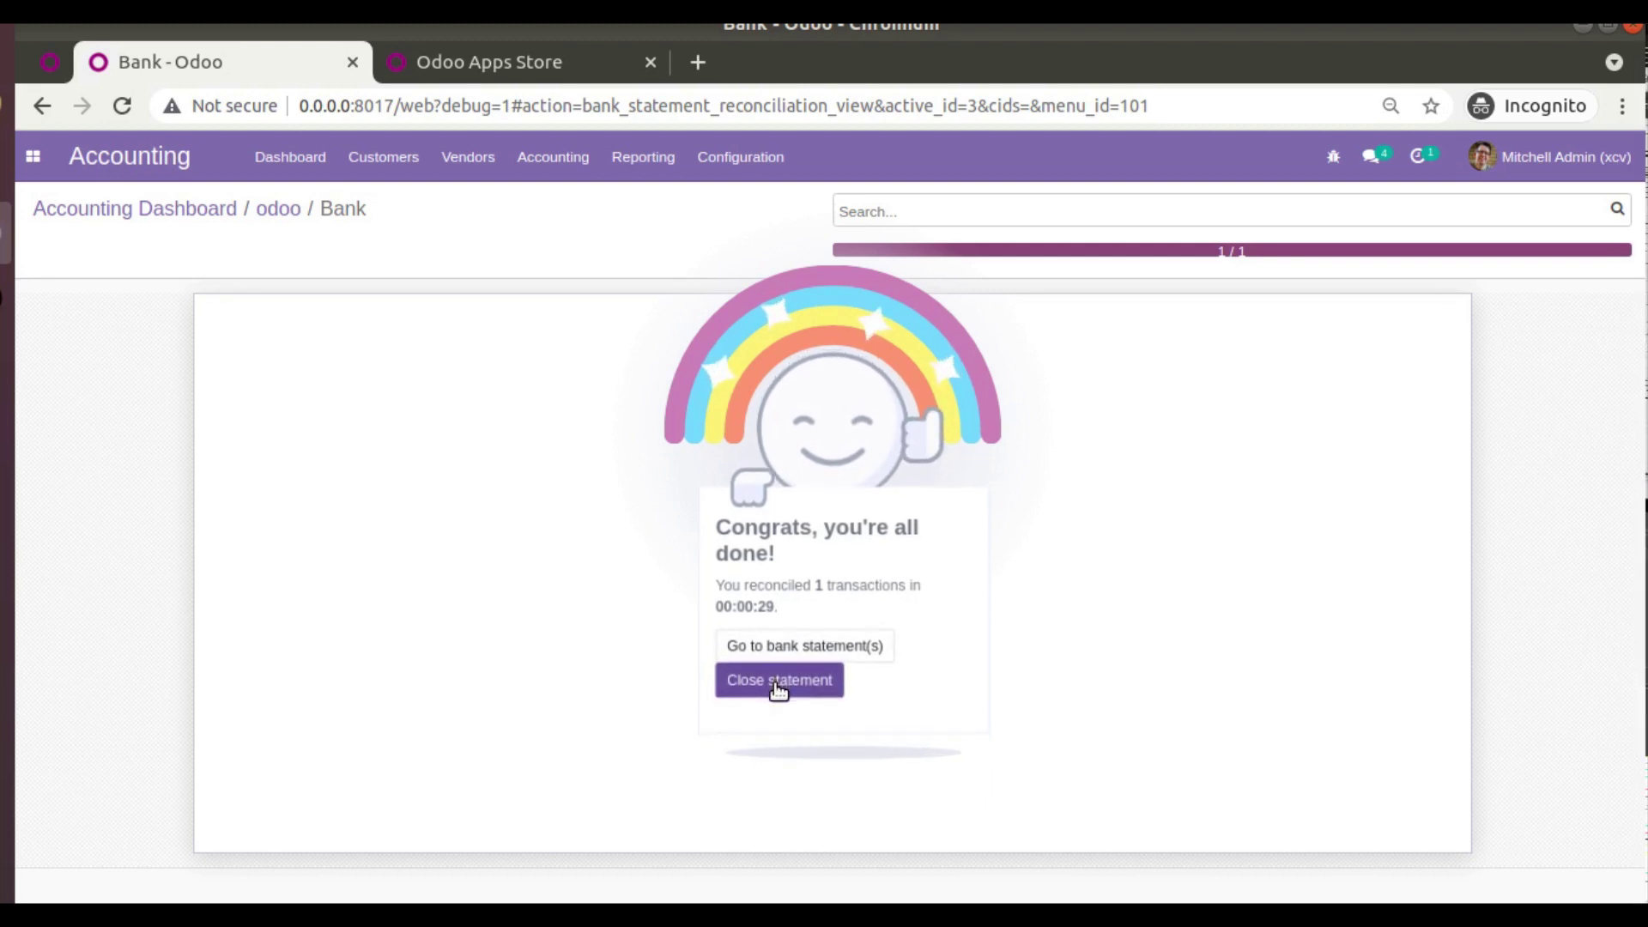
{"action": "left_click", "coordinate": [755, 646]}
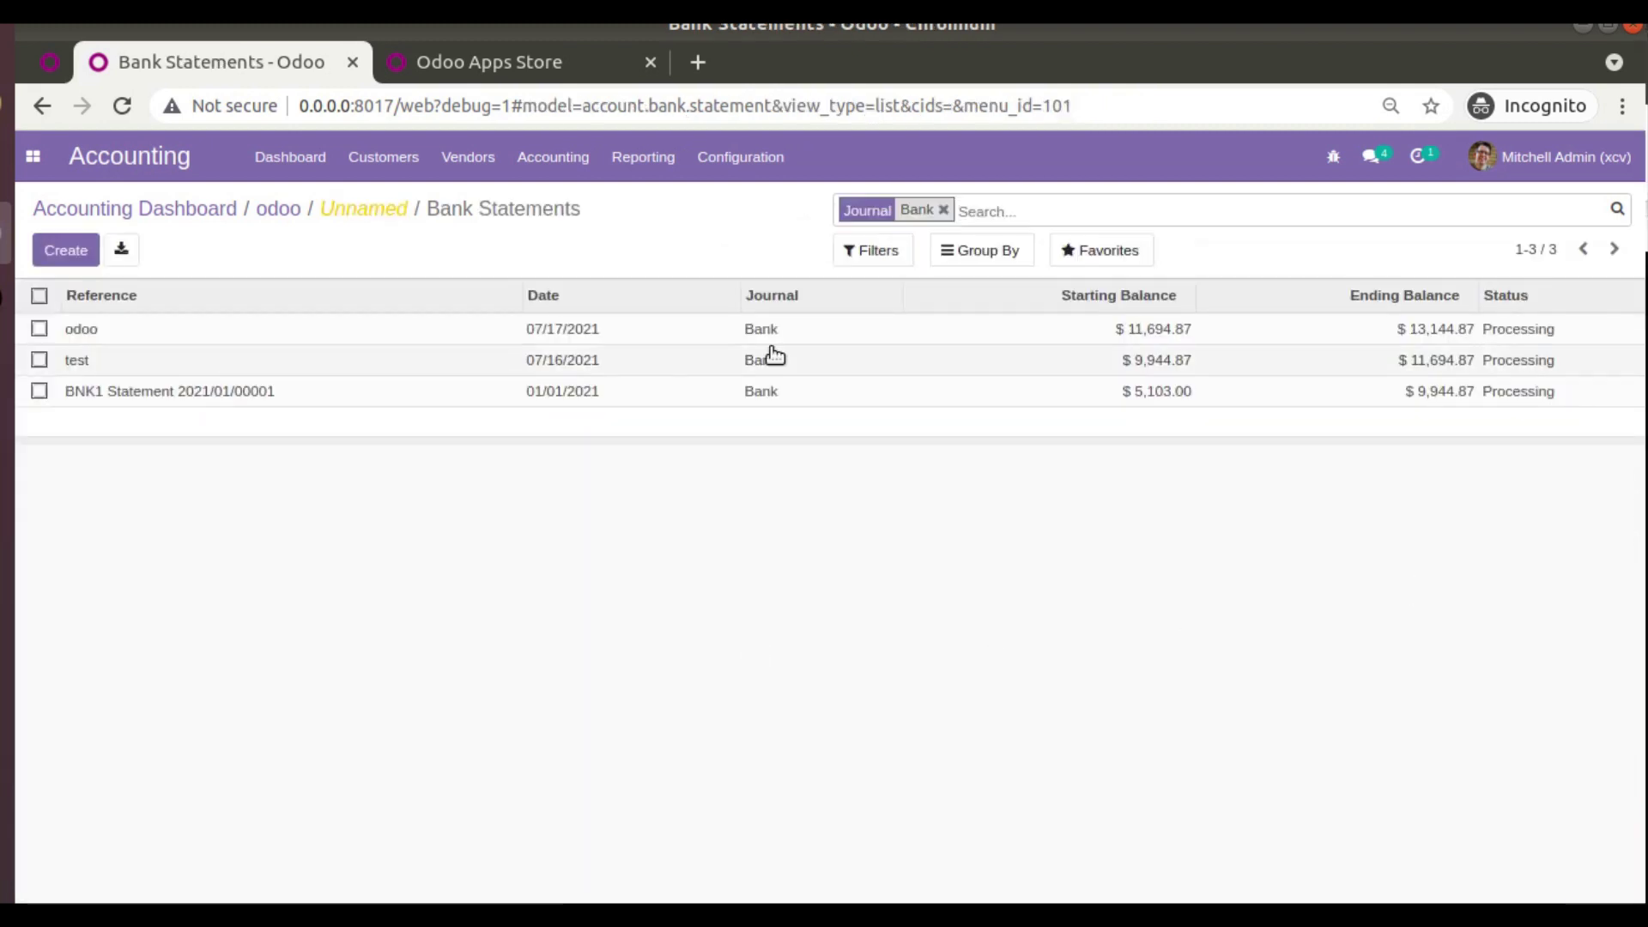
{"action": "left_click", "coordinate": [571, 335]}
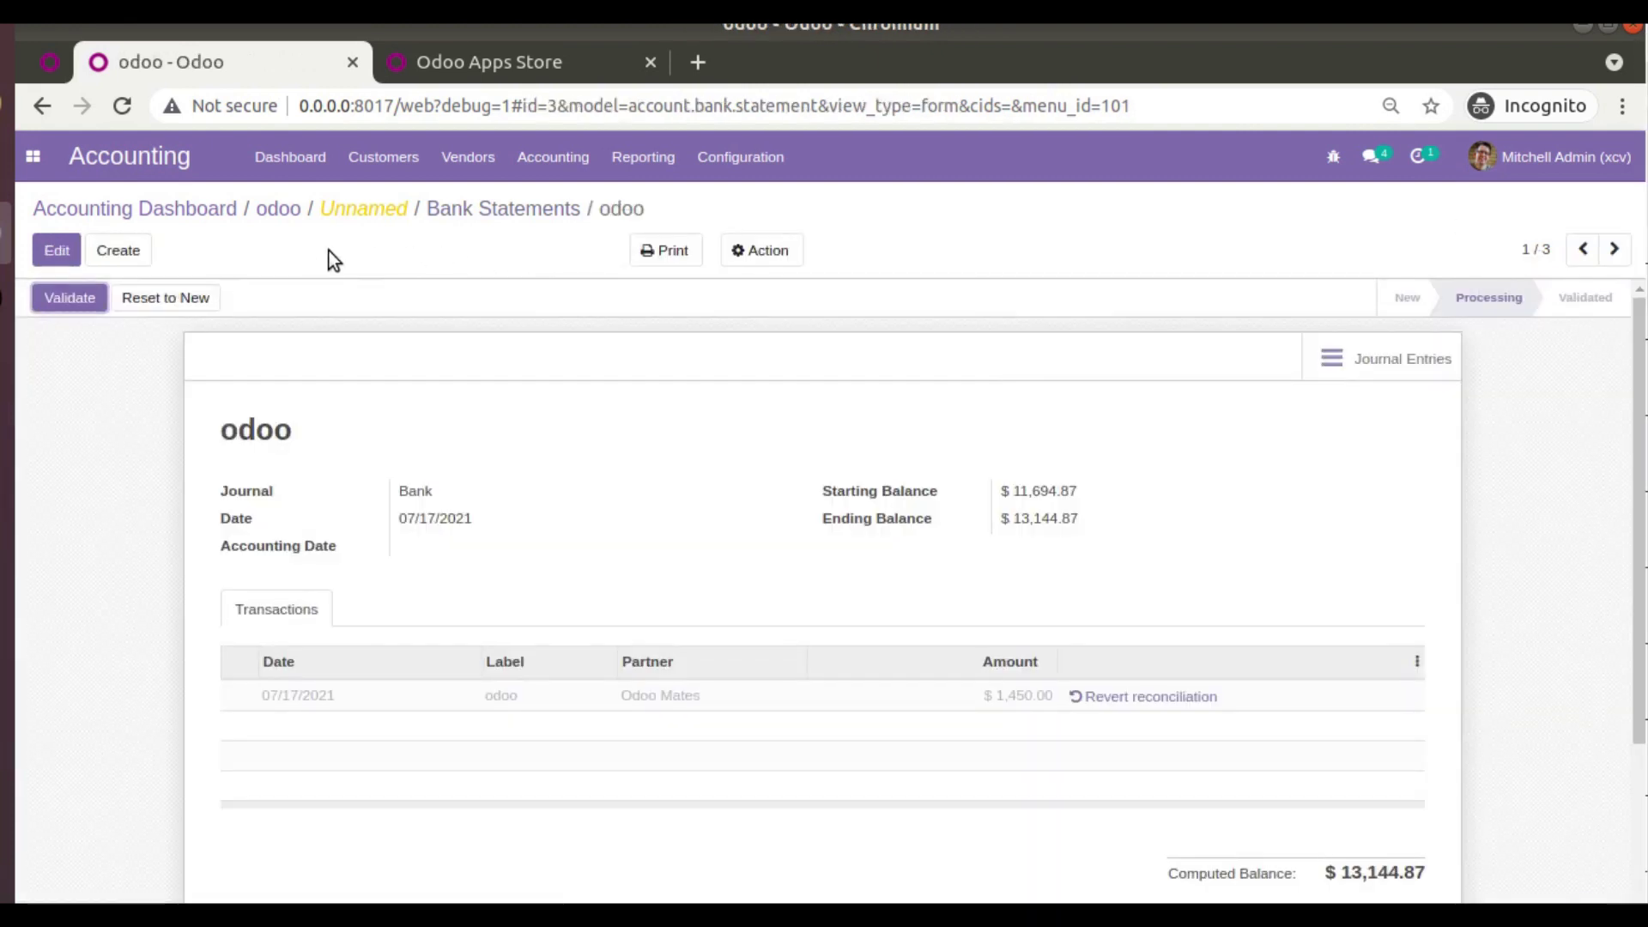
{"action": "left_click", "coordinate": [279, 210]}
{"action": "left_click", "coordinate": [1384, 383]}
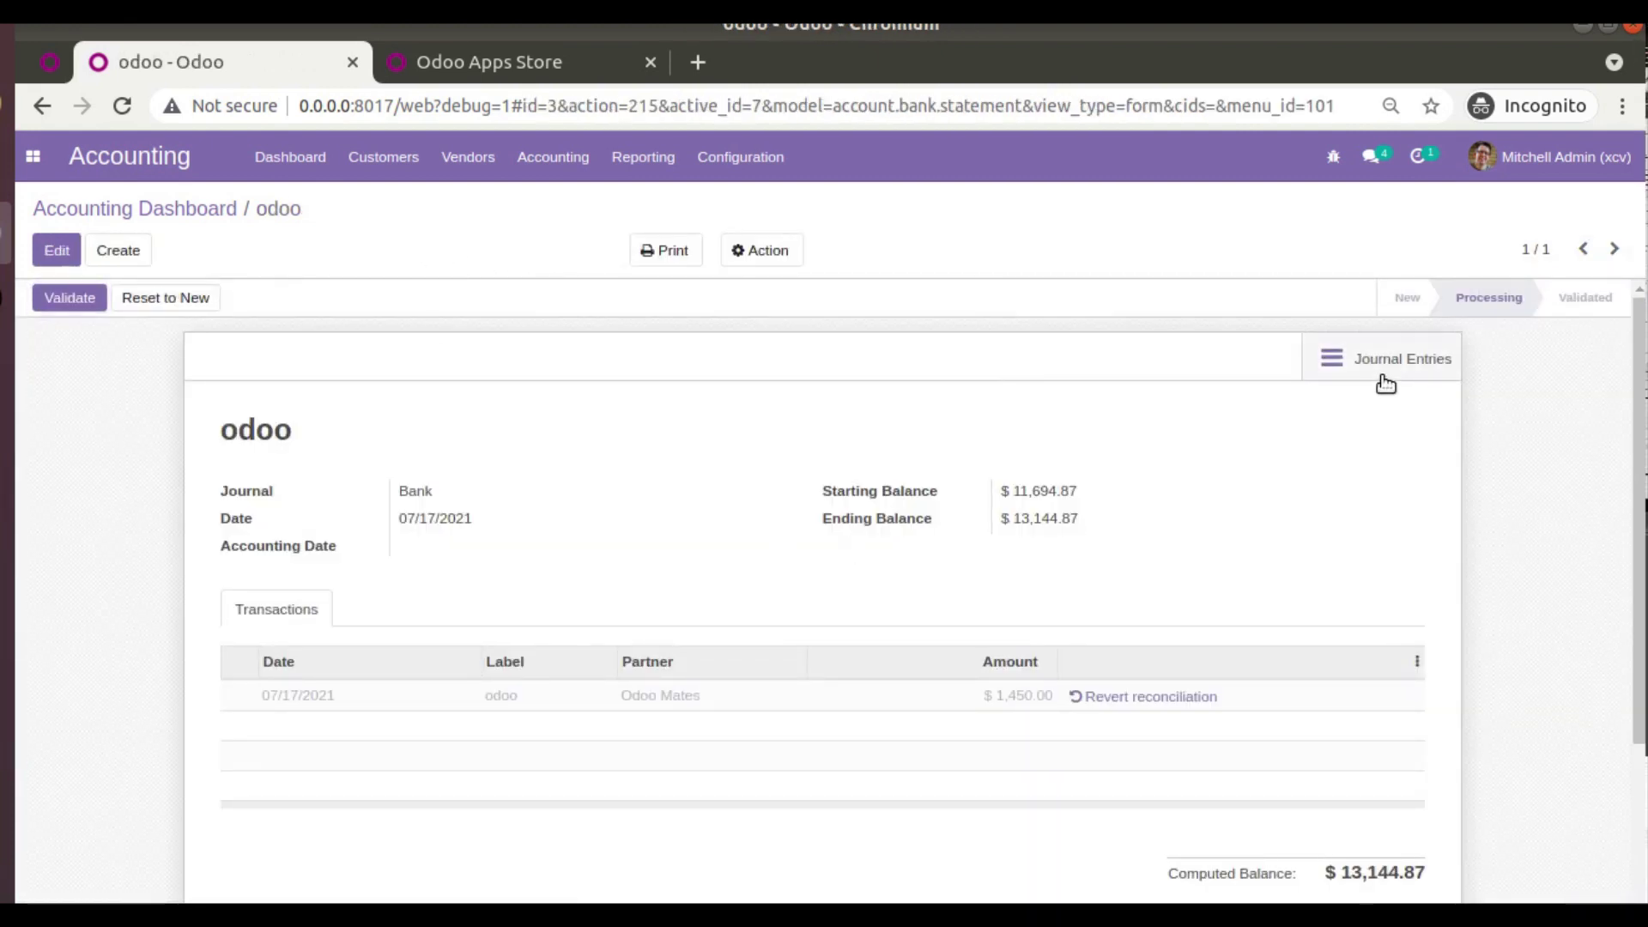
{"action": "left_click", "coordinate": [301, 326]}
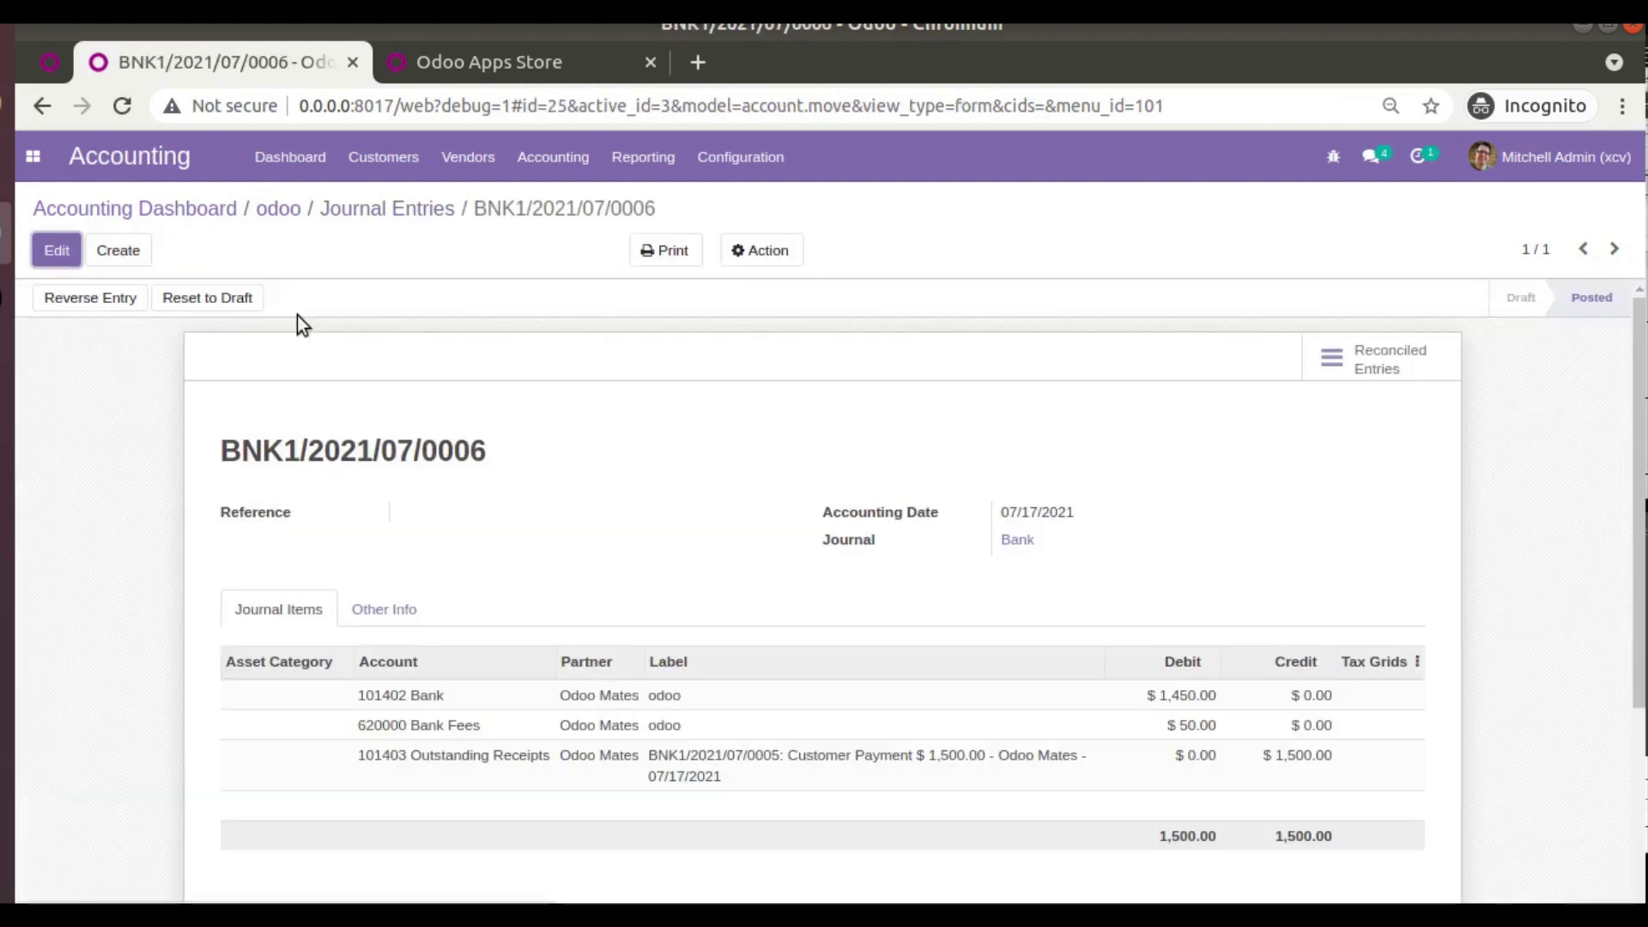
{"action": "mouse_move", "coordinate": [436, 736]}
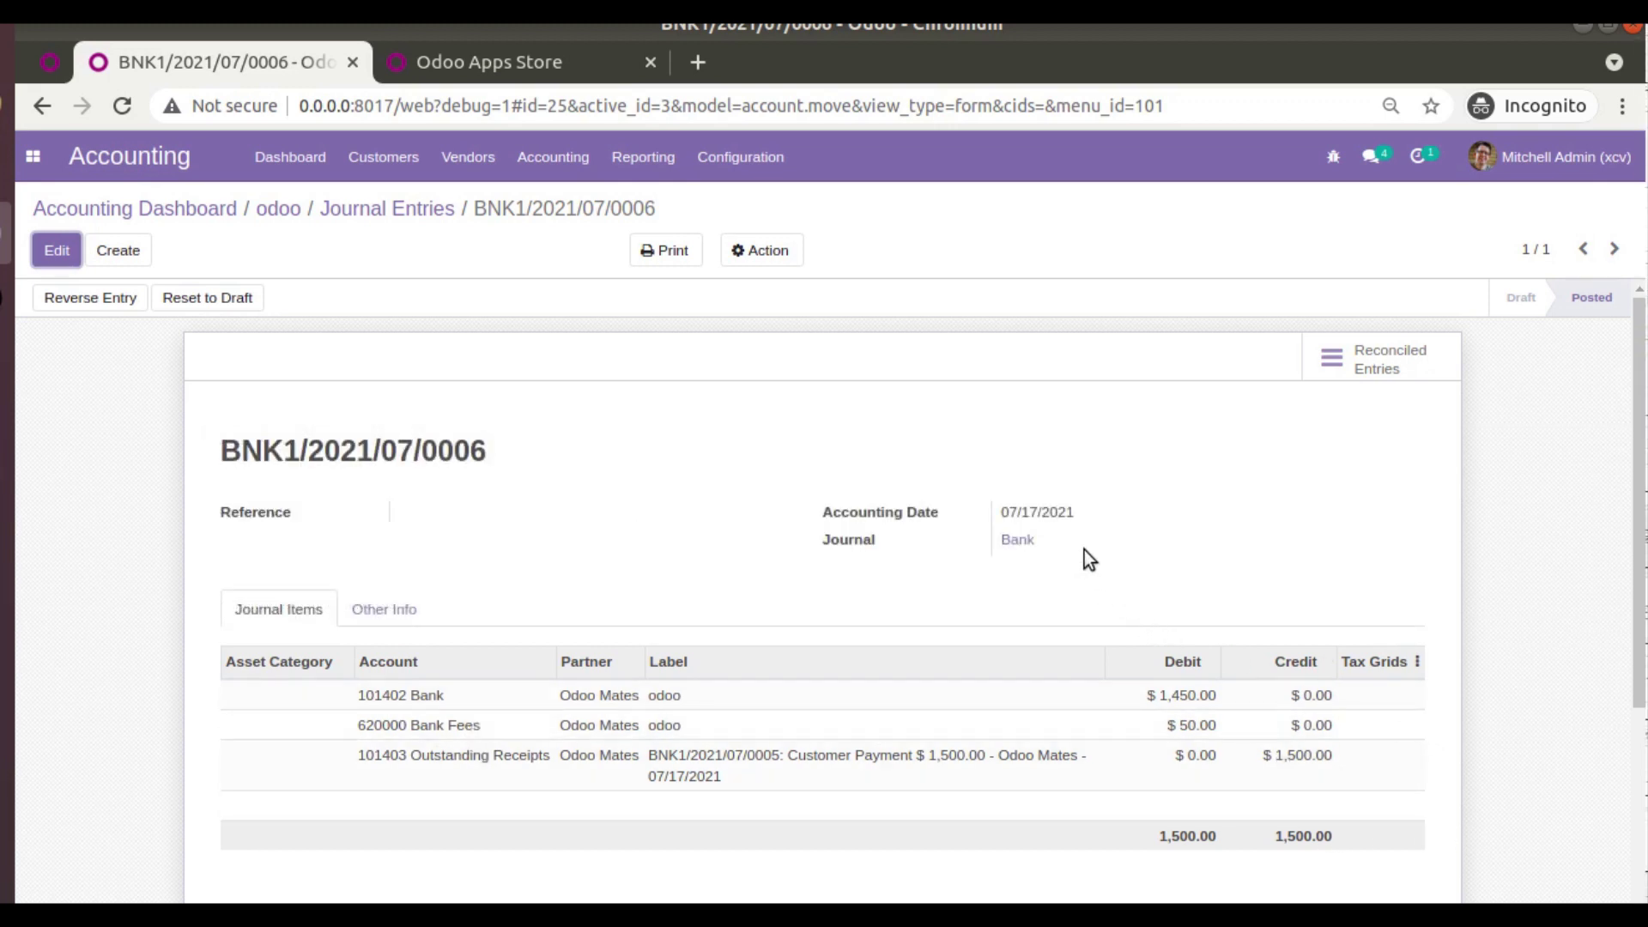
{"action": "left_click", "coordinate": [372, 214]}
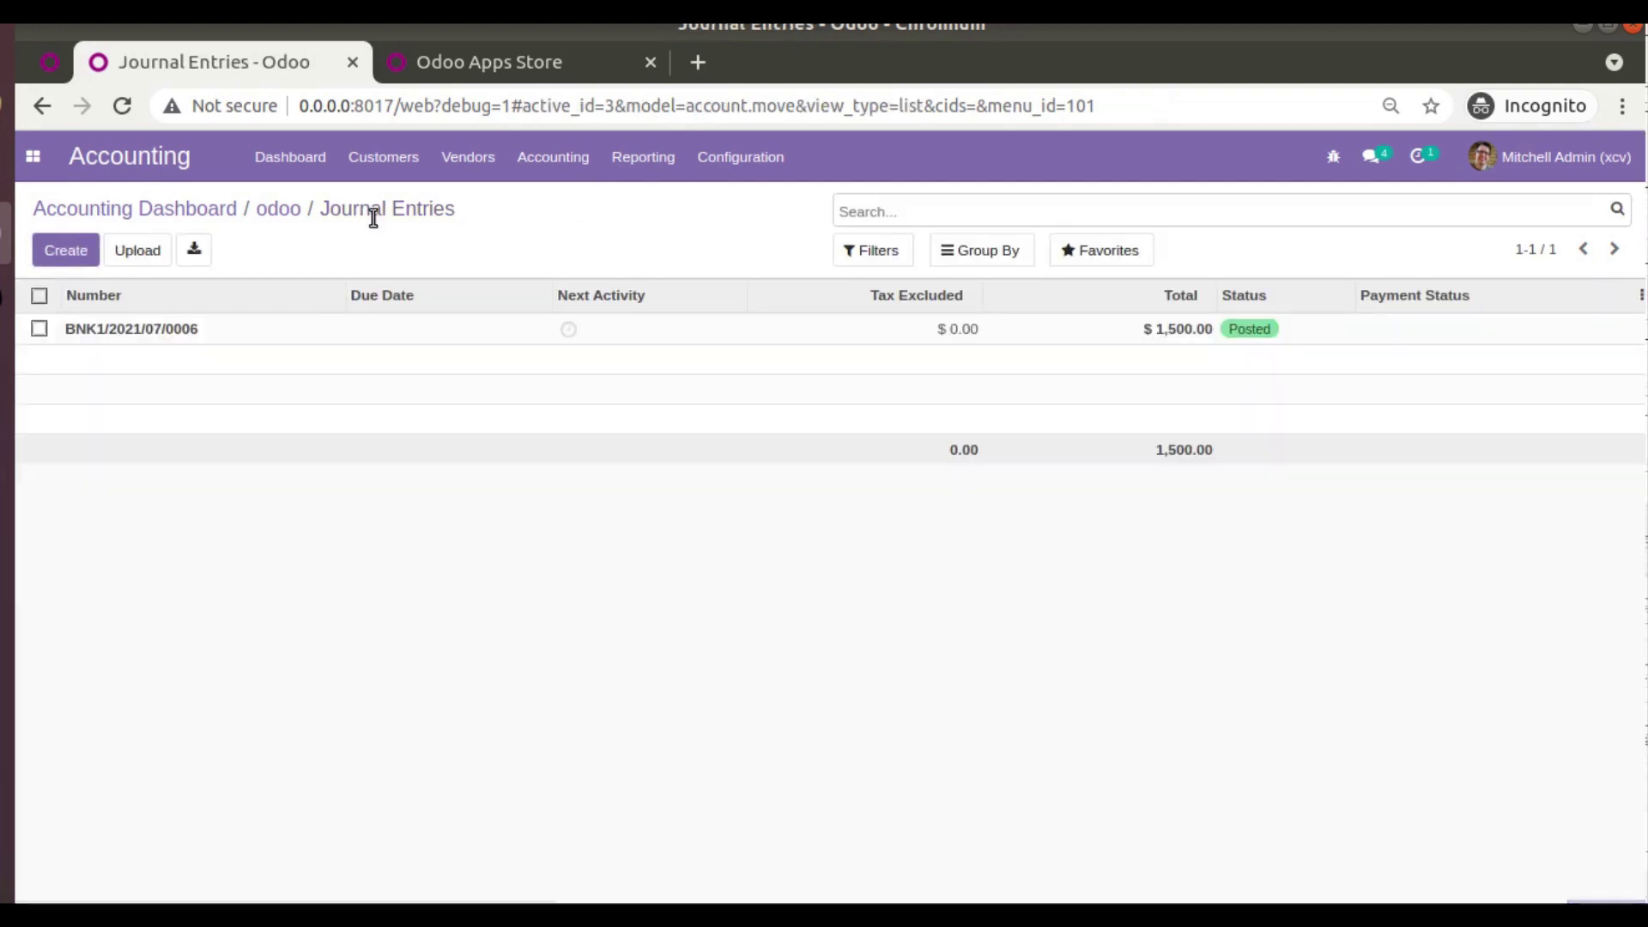
{"action": "left_click", "coordinate": [283, 213]}
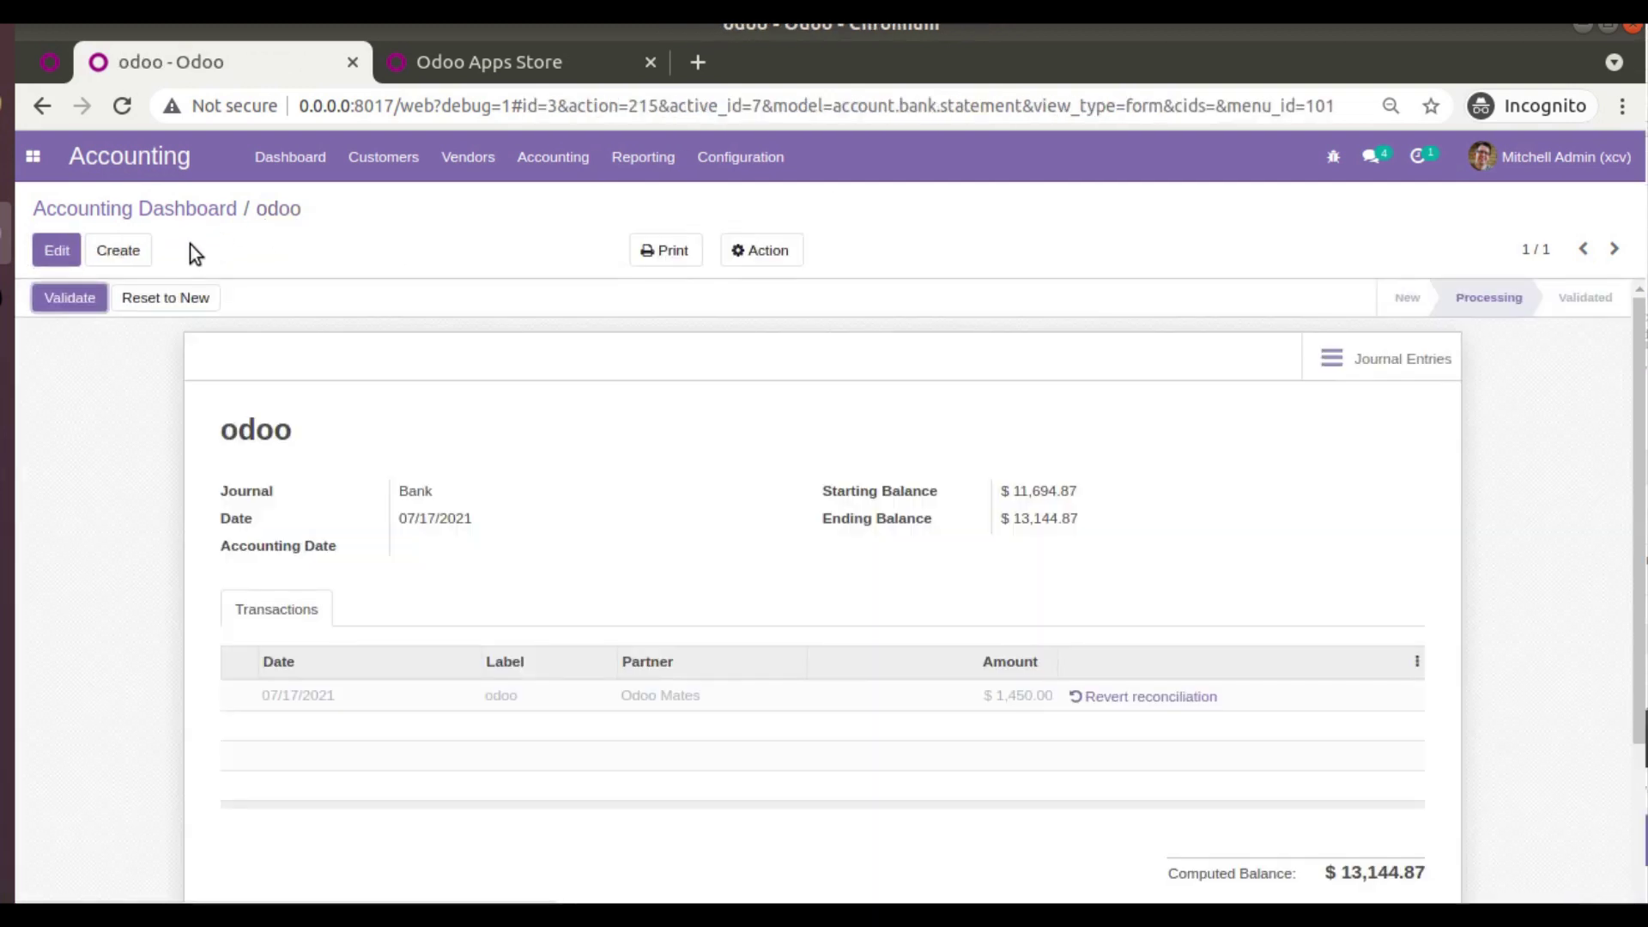
{"action": "left_click", "coordinate": [48, 64]}
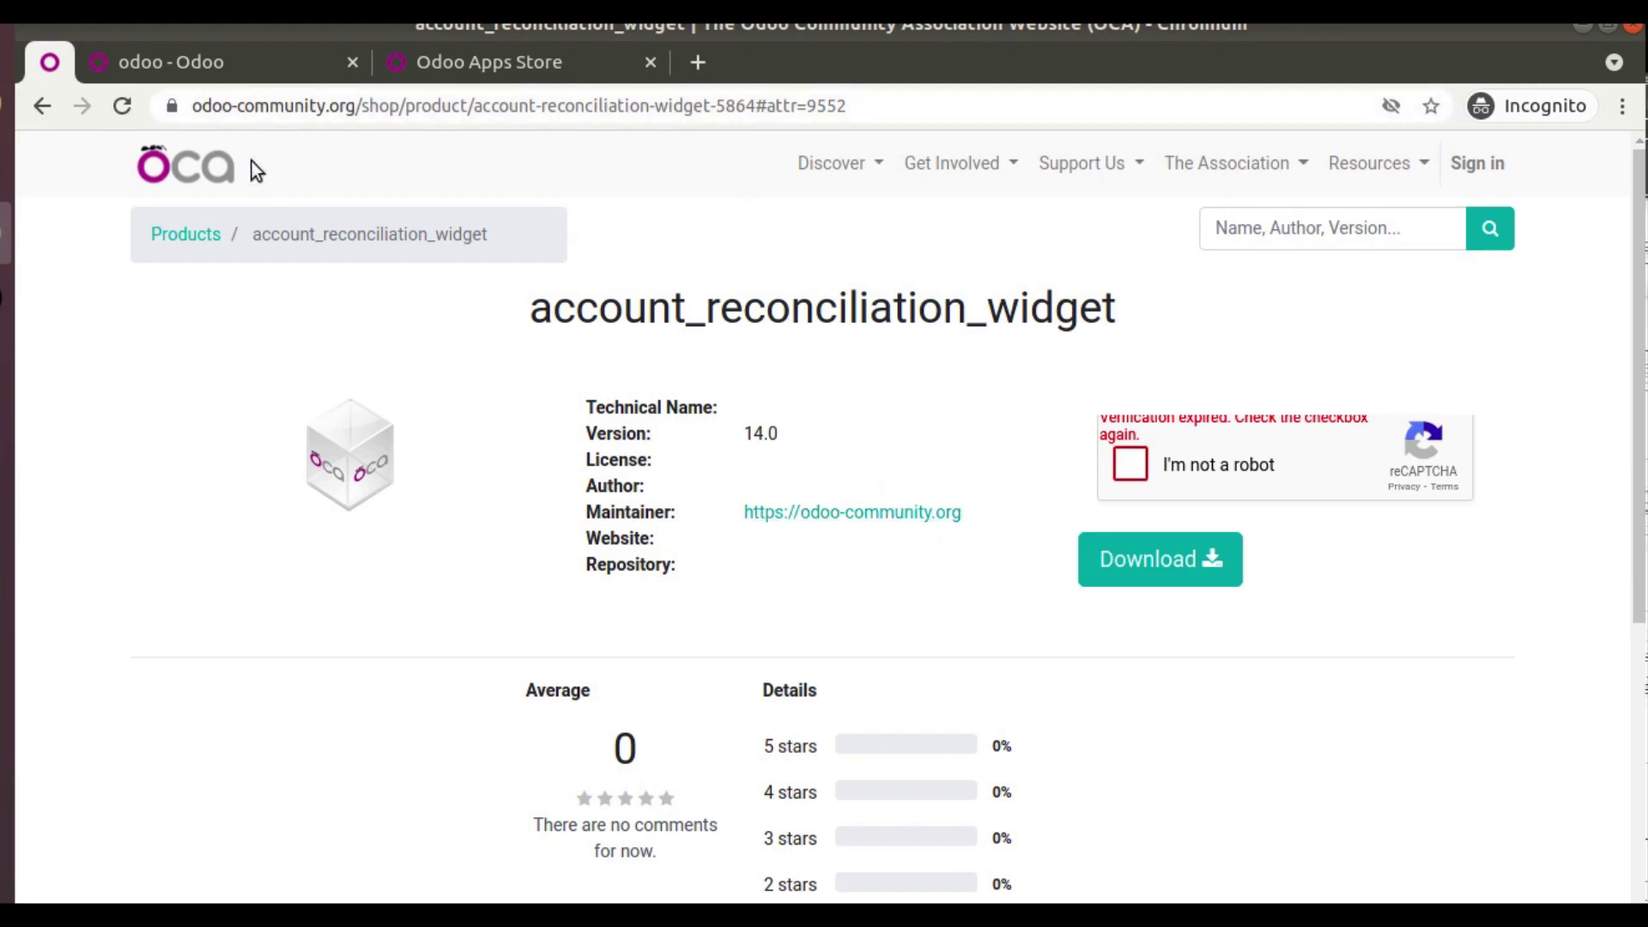
{"action": "left_click", "coordinate": [188, 64]}
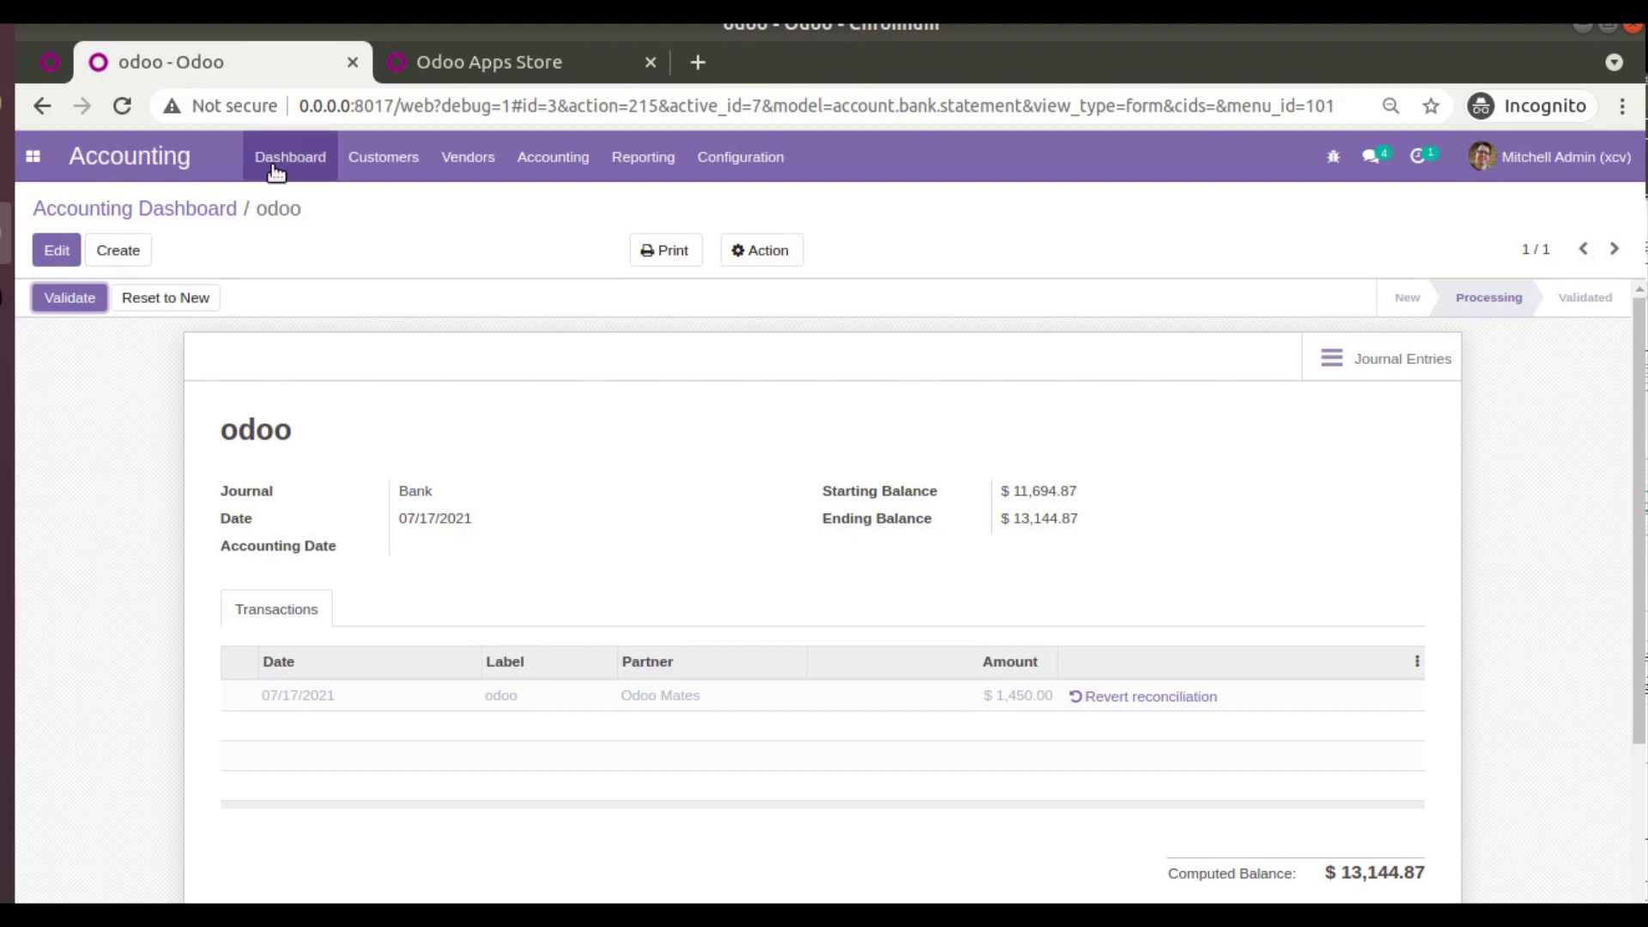
- Visit the Apps listing, then return to the Accounting app dashboard
{"action": "left_click", "coordinate": [32, 156]}
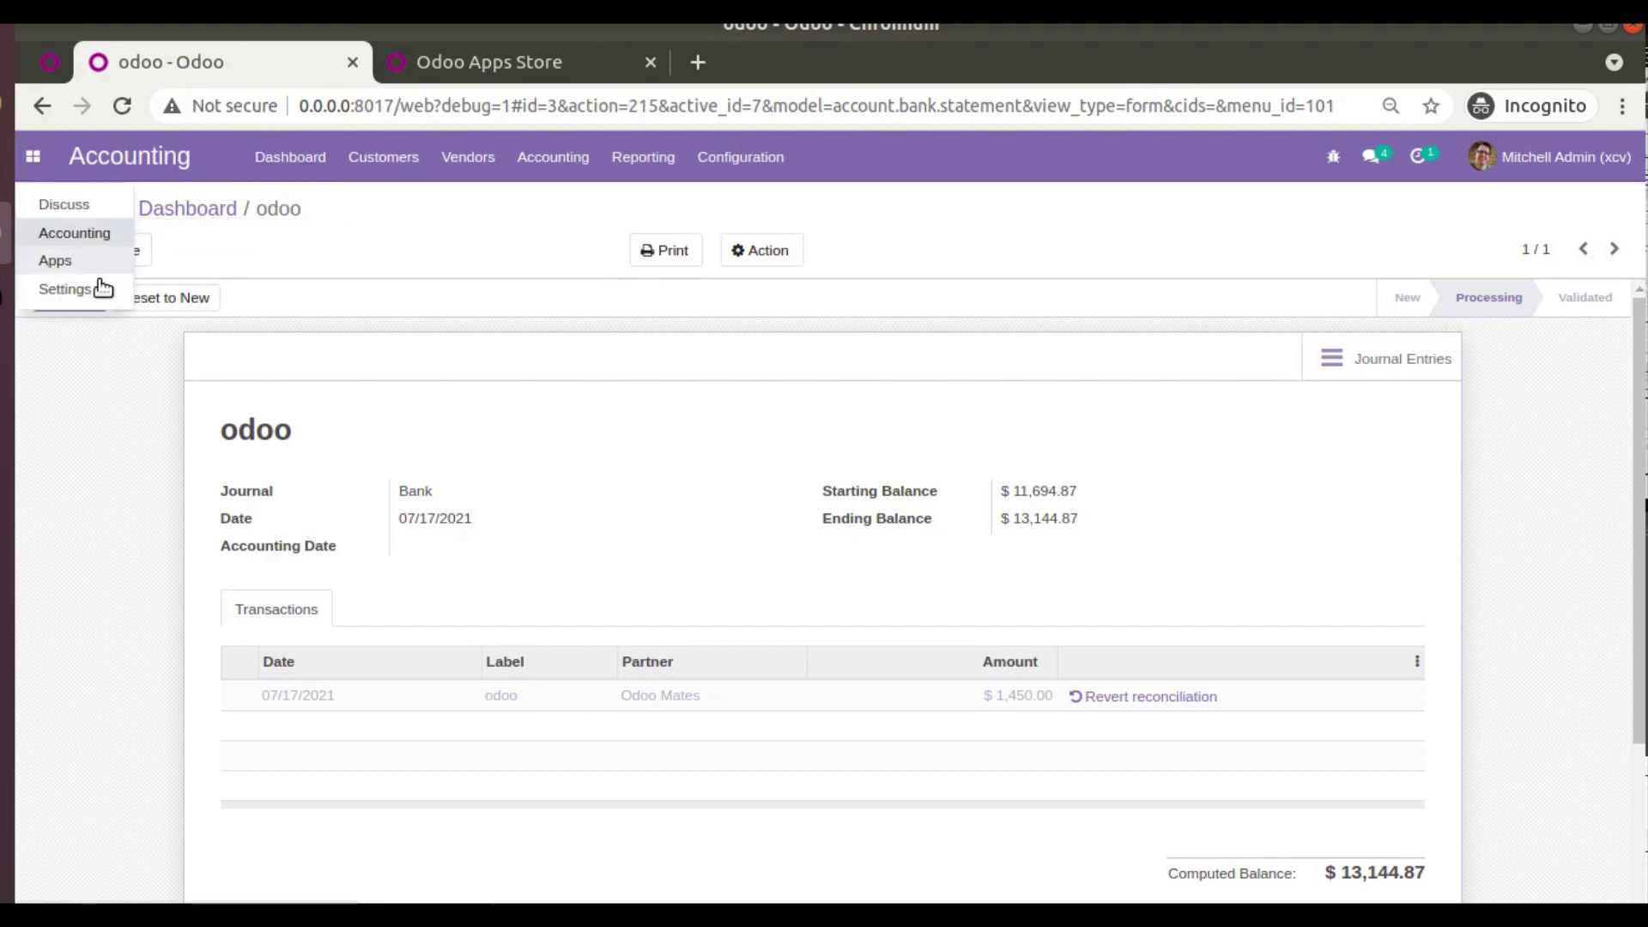
{"action": "left_click", "coordinate": [93, 262]}
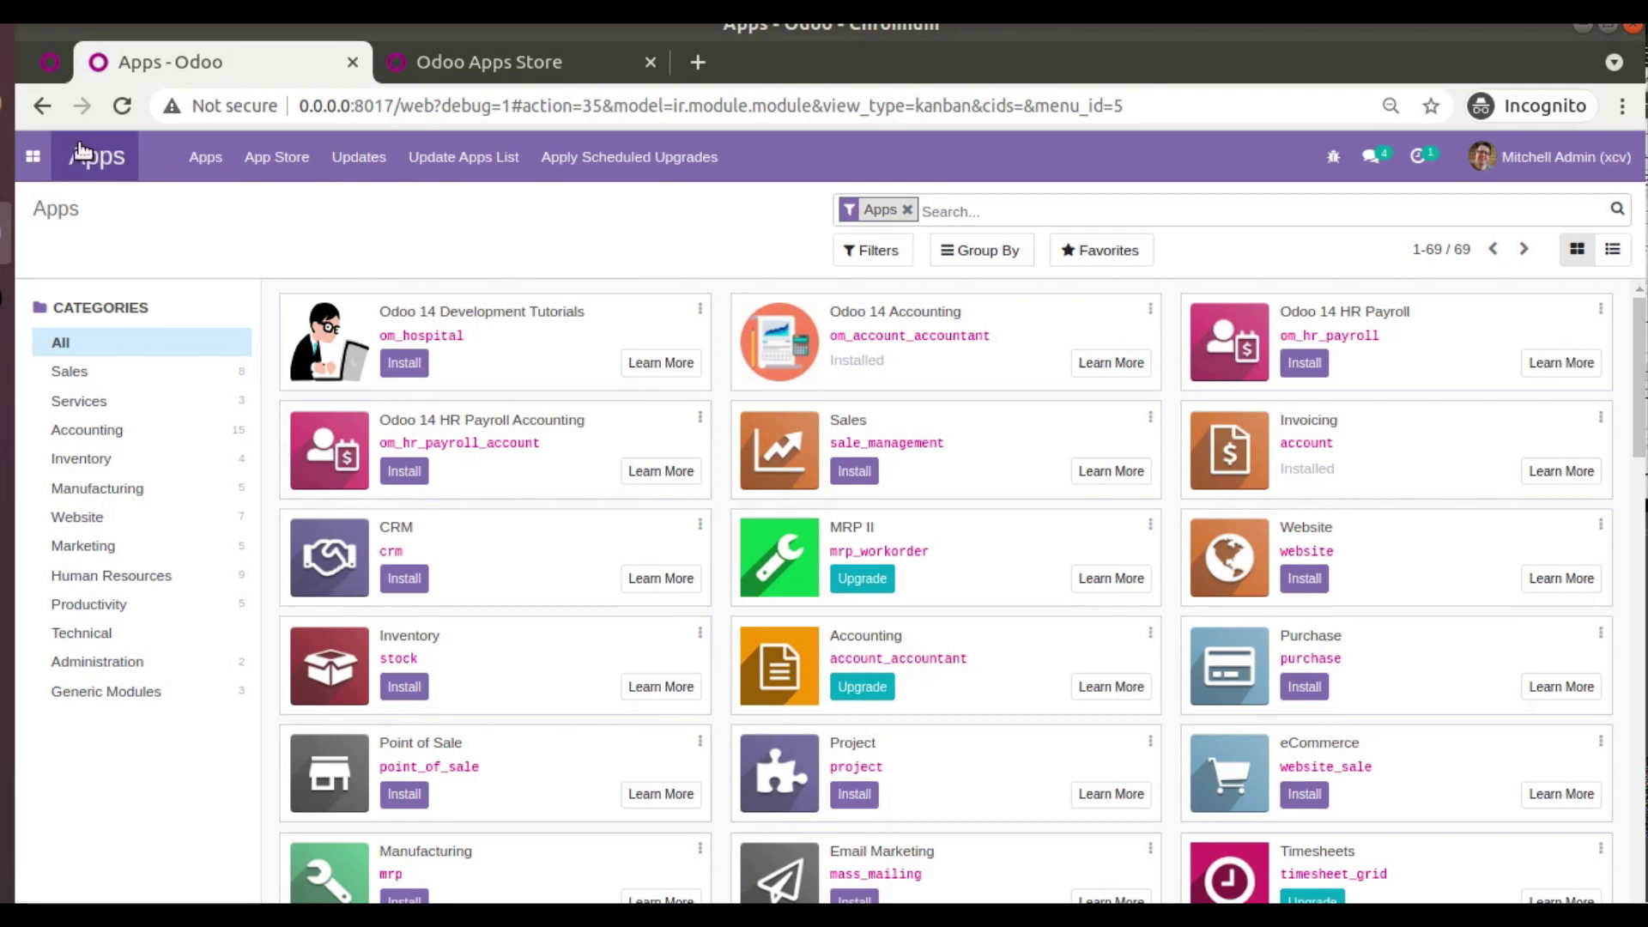
{"action": "left_click", "coordinate": [33, 156]}
{"action": "left_click", "coordinate": [80, 237]}
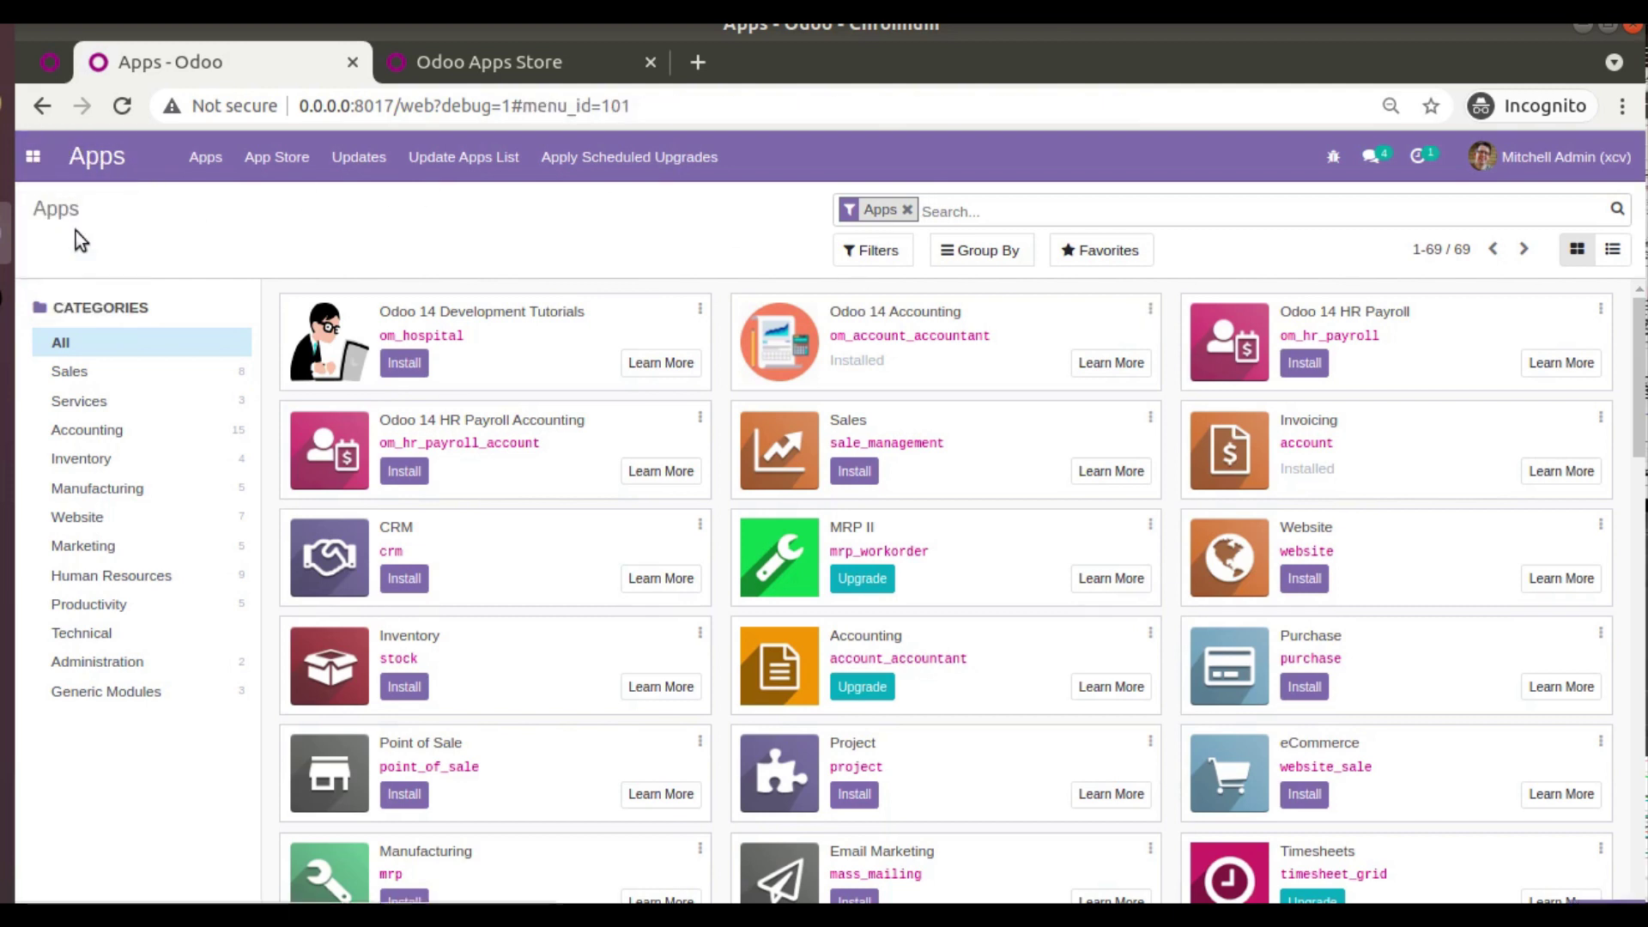